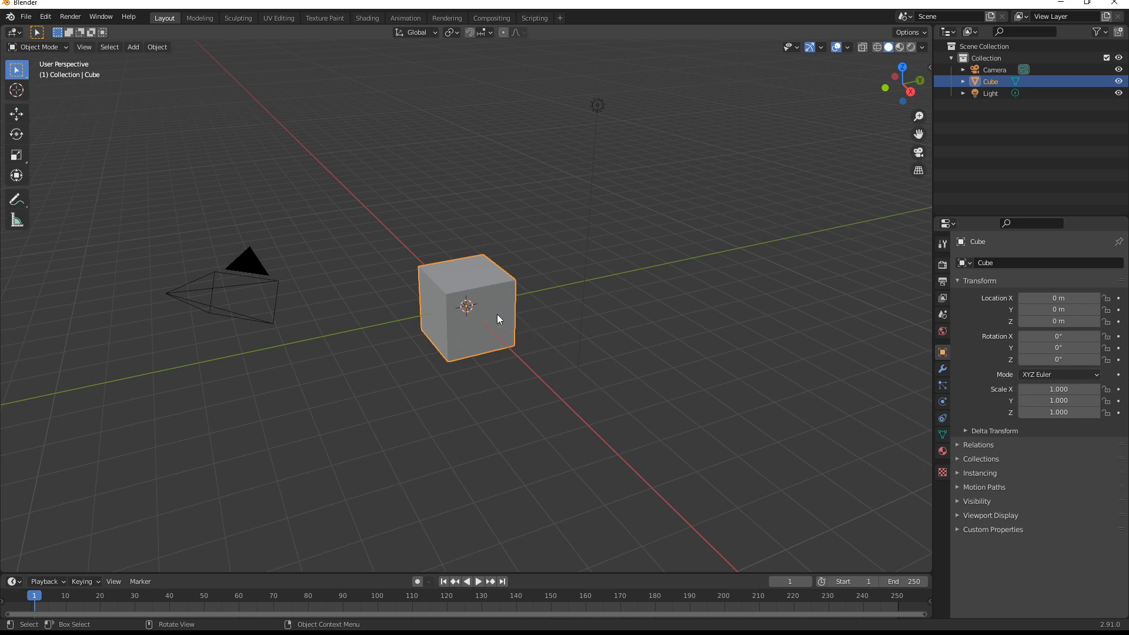
- Delete the default cube and the default light, leaving only the camera
key("Delete")
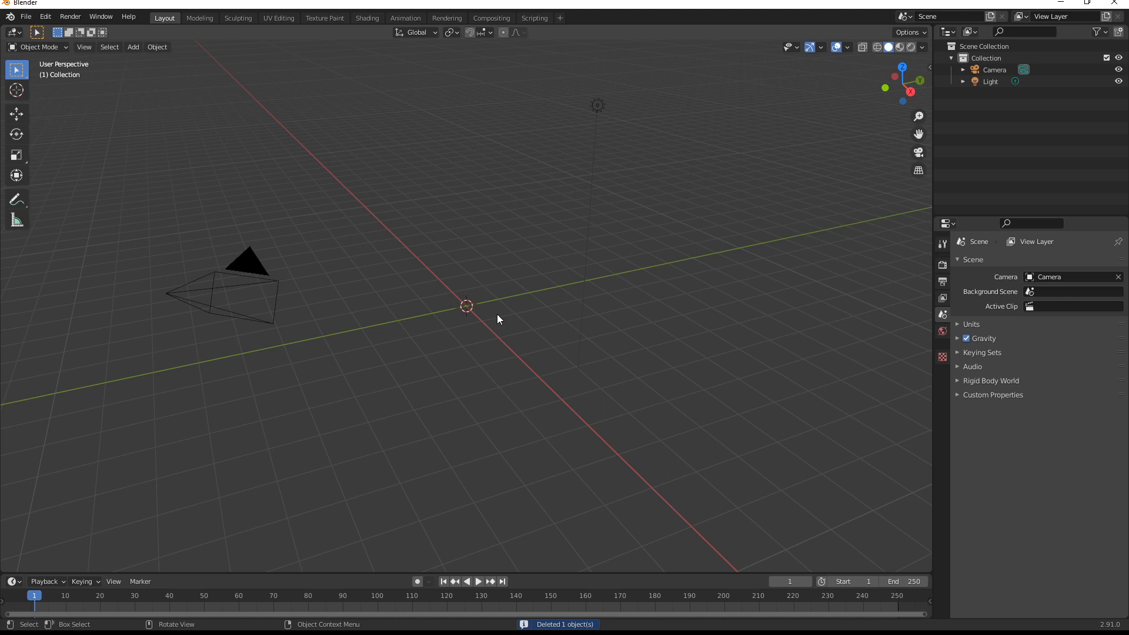
scroll(564, 256, "down", 2)
left_click(567, 150)
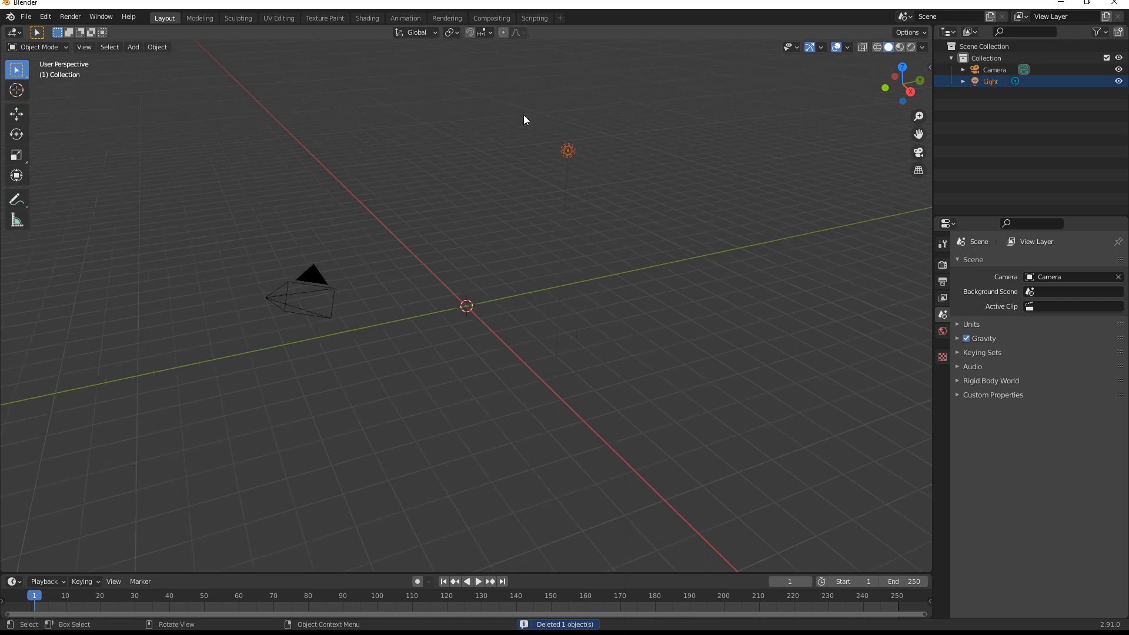
key("Delete")
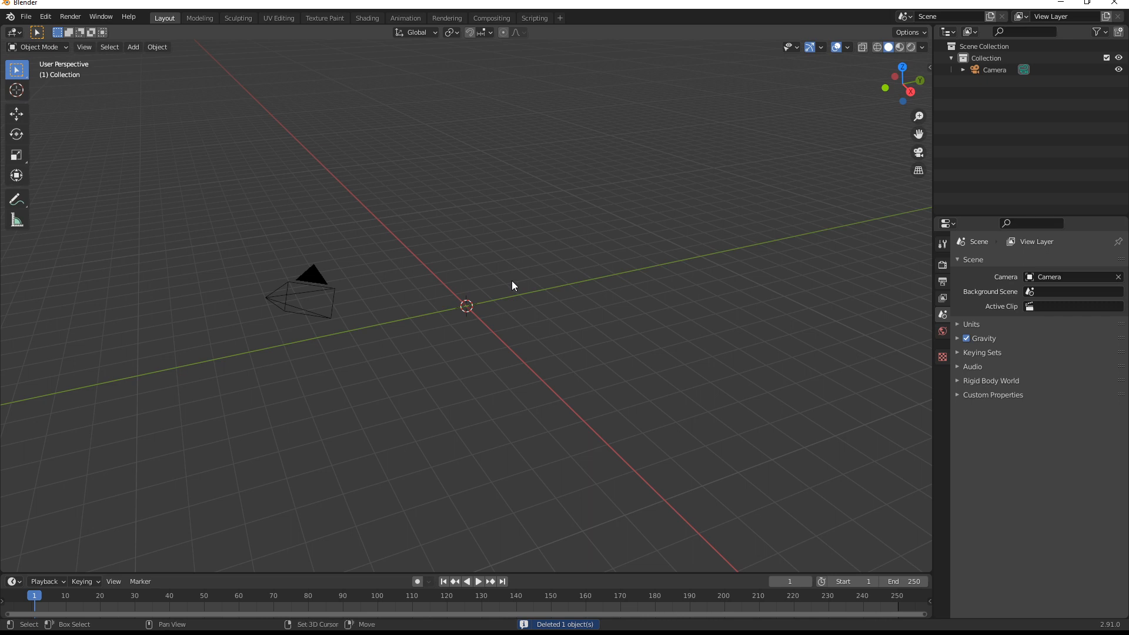
- Add a plane at the origin and scale it up about 27 times as a ground surface
key("shift+a")
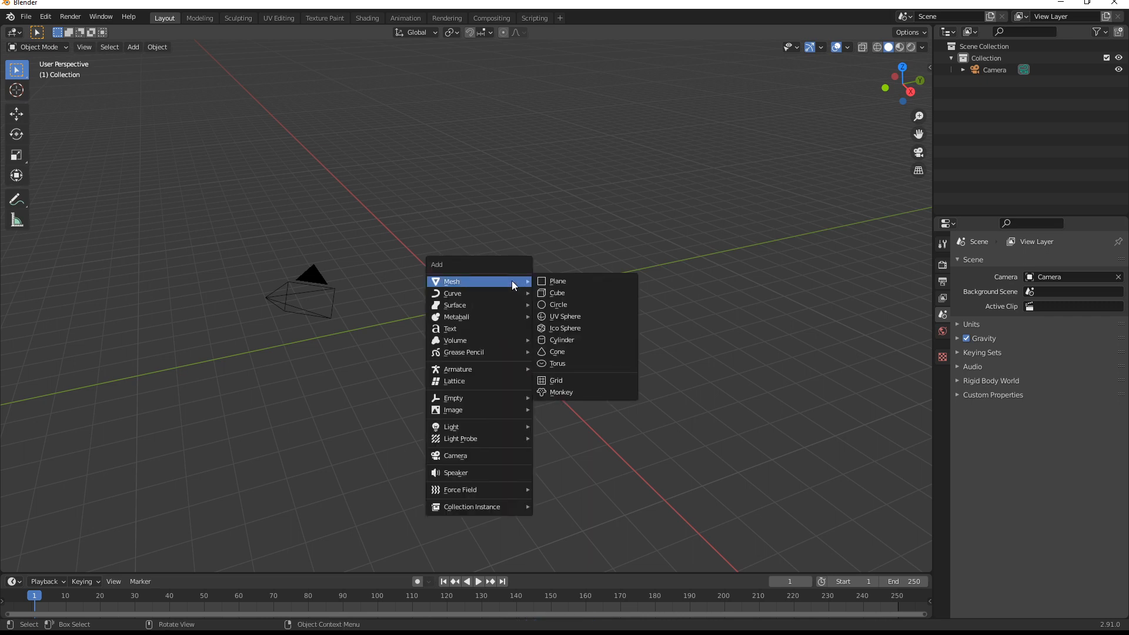
left_click(562, 288)
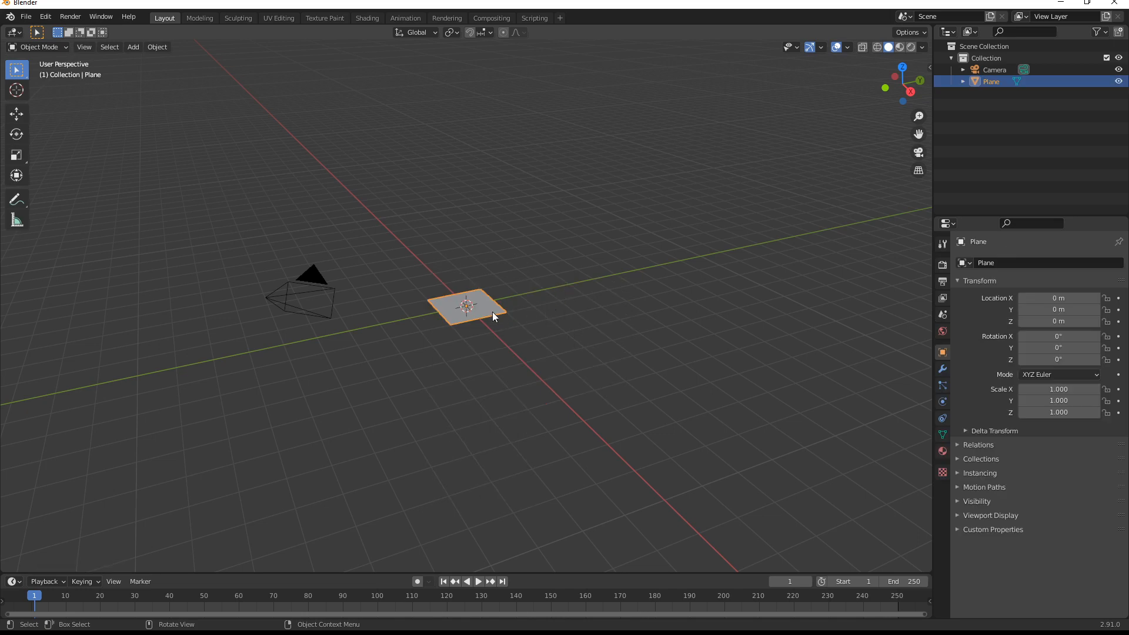
key("s")
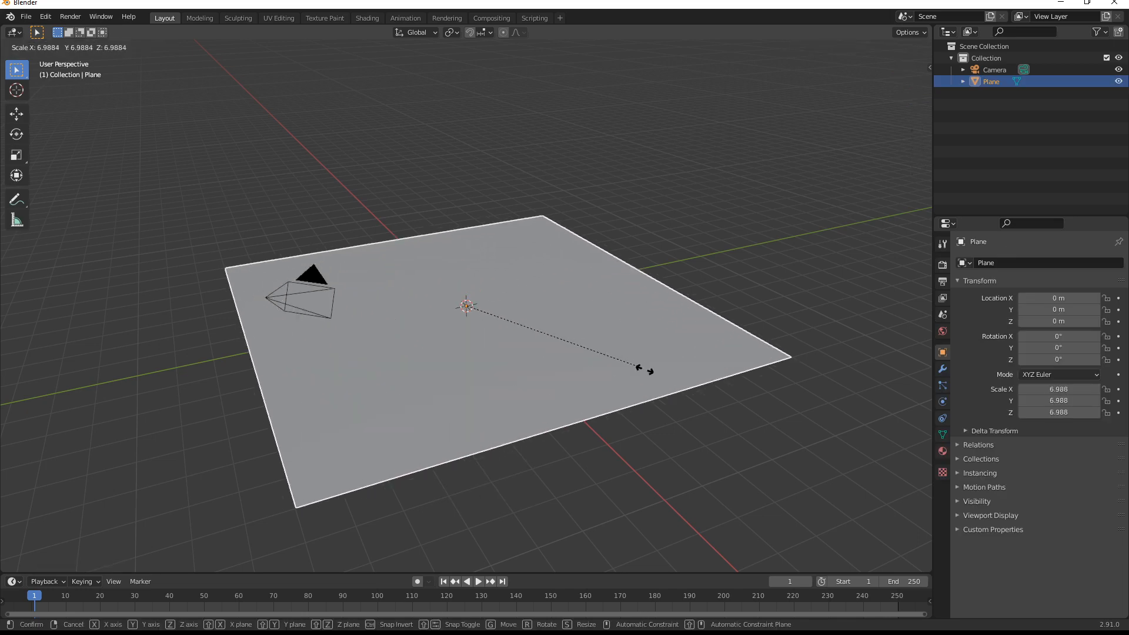
left_click(911, 463)
scroll(838, 424, "down", 3)
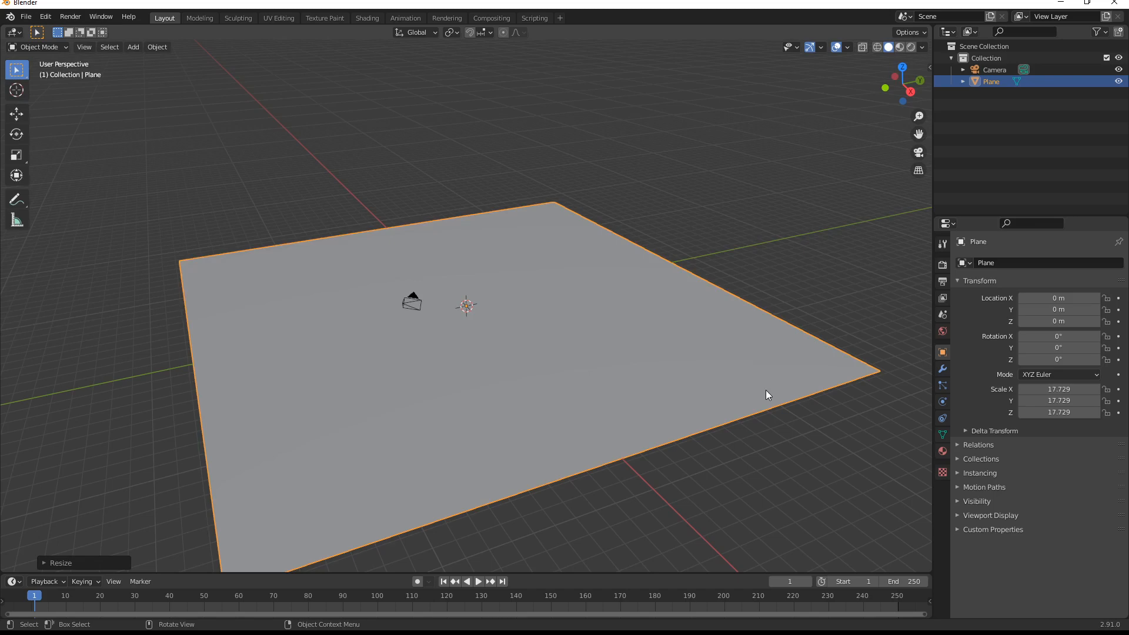
scroll(723, 383, "down", 1)
key("s")
left_click(643, 379)
mouse_move(602, 364)
middle_mouse_down()
mouse_move(510, 311)
mouse_move(440, 310)
mouse_move(466, 322)
middle_mouse_up()
scroll(466, 321, "up", 5)
scroll(467, 321, "down", 2)
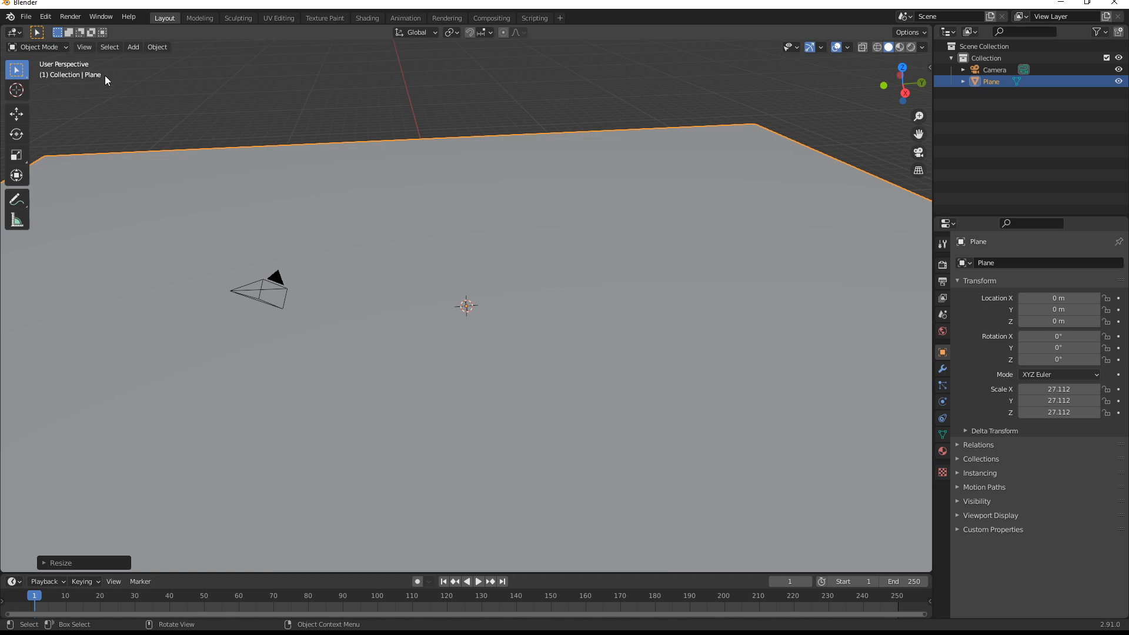
- Confirm in Preferences > Add-ons that Add Curve: Sapling Tree Gen is enabled, then close Preferences
left_click(45, 16)
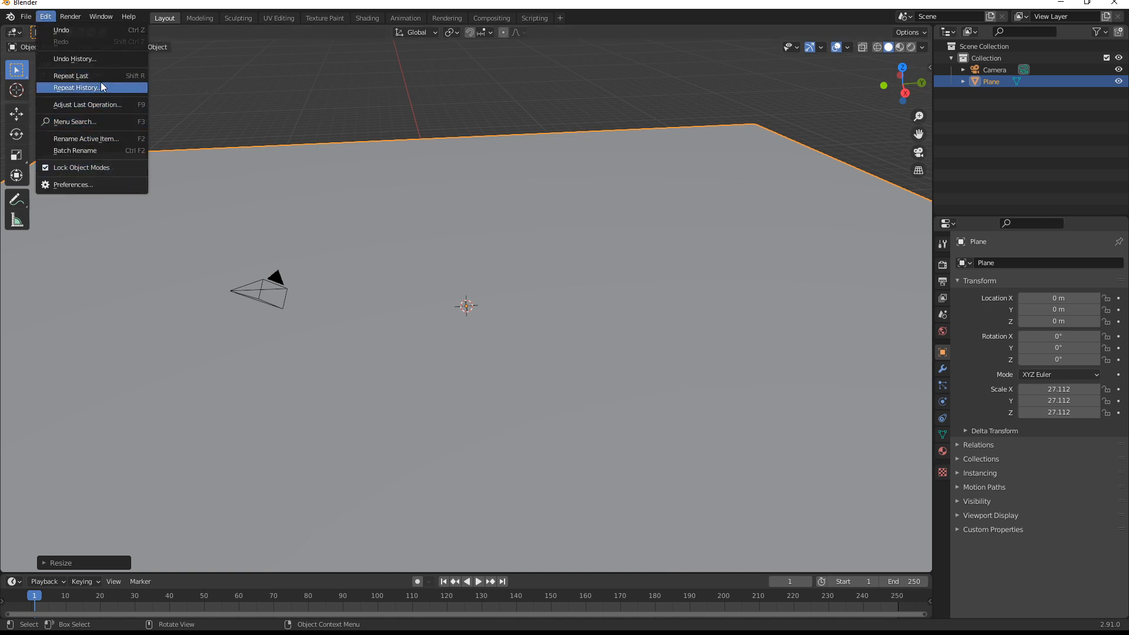
left_click(89, 184)
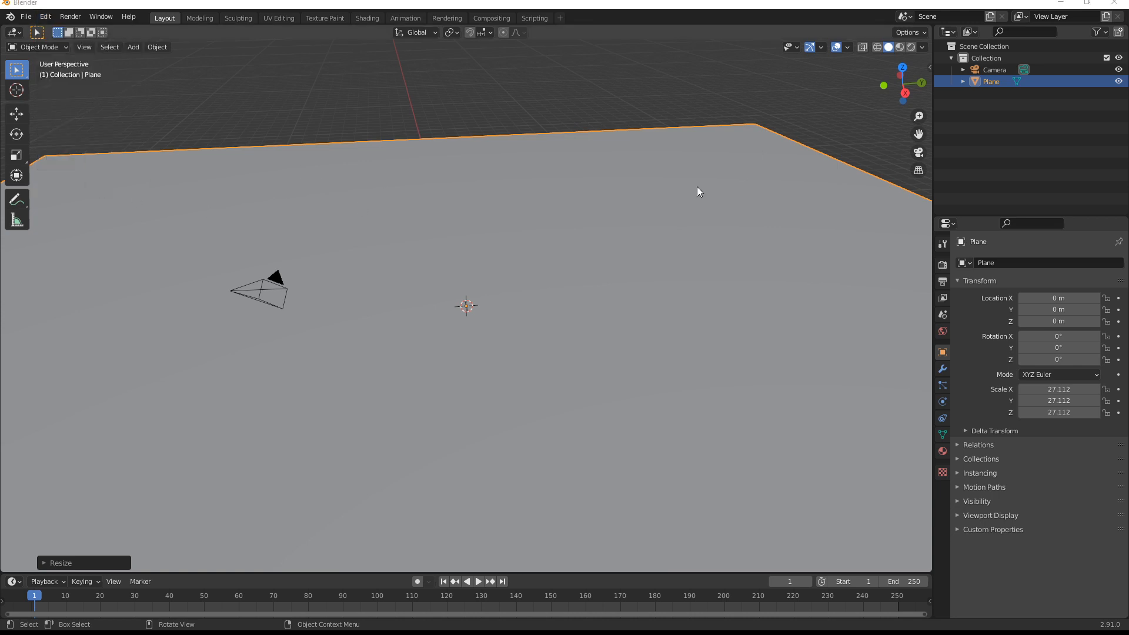
left_click_drag(629, 91, 538, 112)
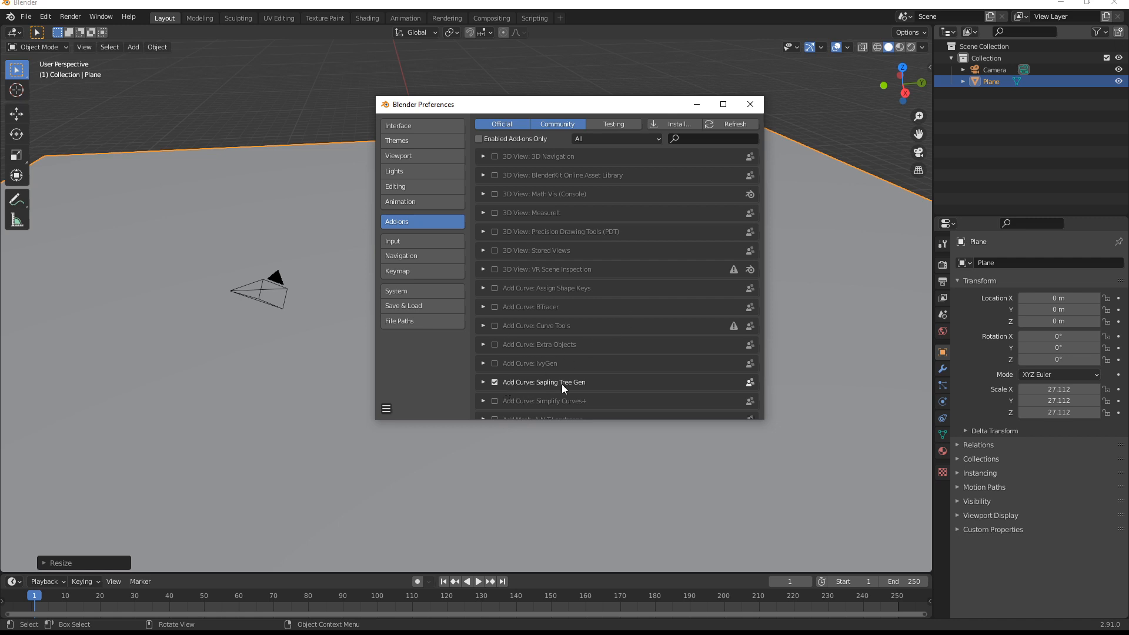
mouse_move(760, 174)
left_click(751, 104)
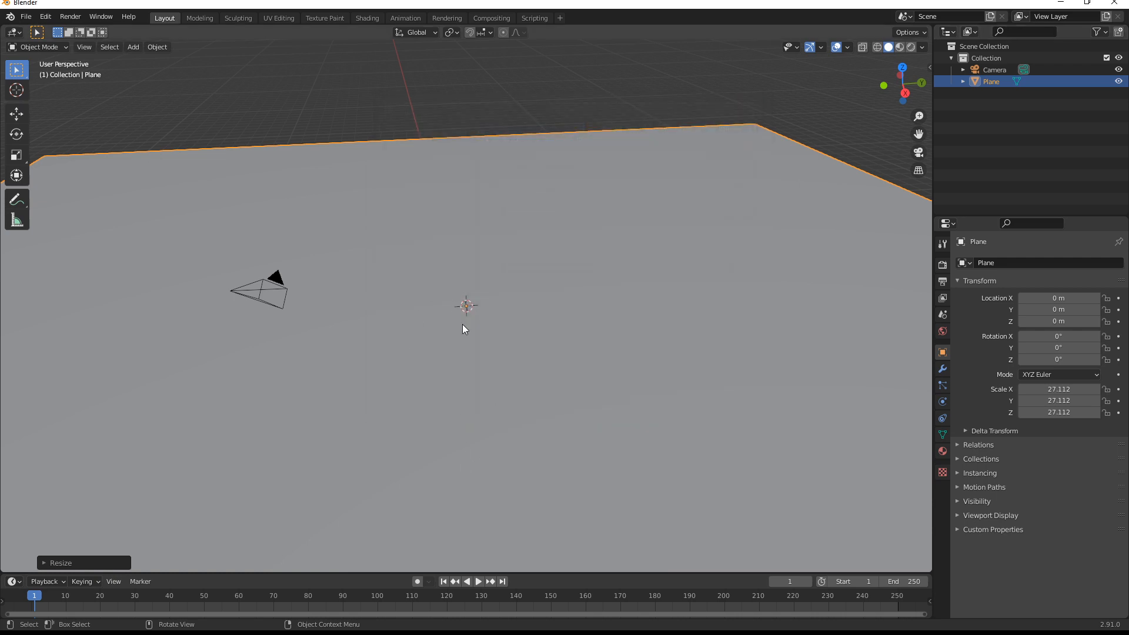
- Add a Sapling Tree Gen curve to the scene and expand its Sapling: Add Tree operator panel
key("shift+a")
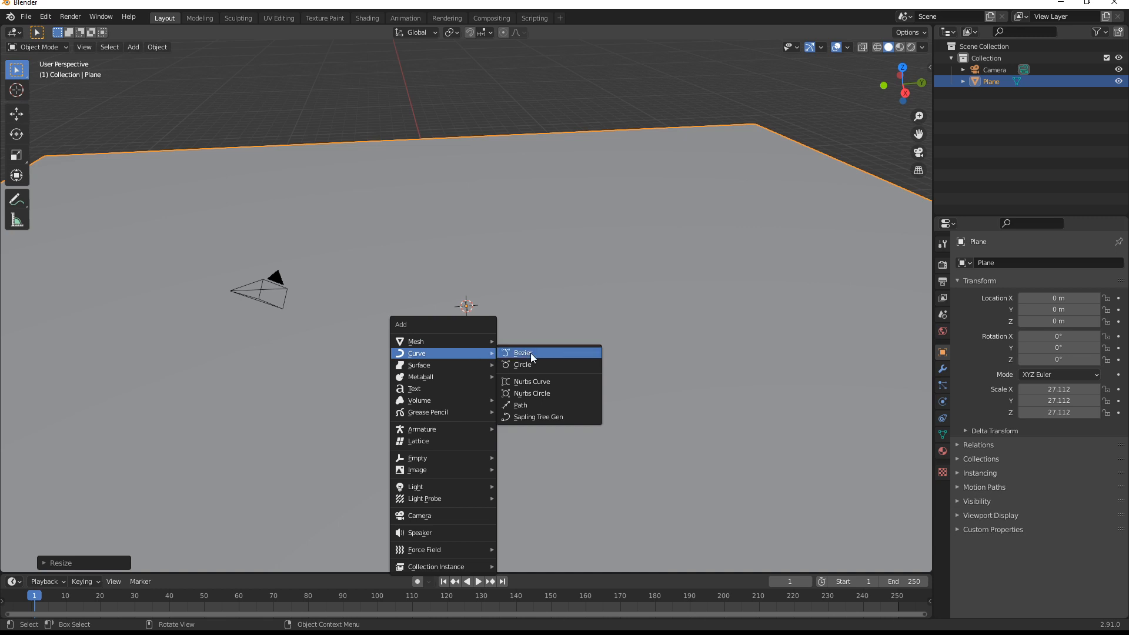
left_click(557, 417)
scroll(465, 263, "up", 2)
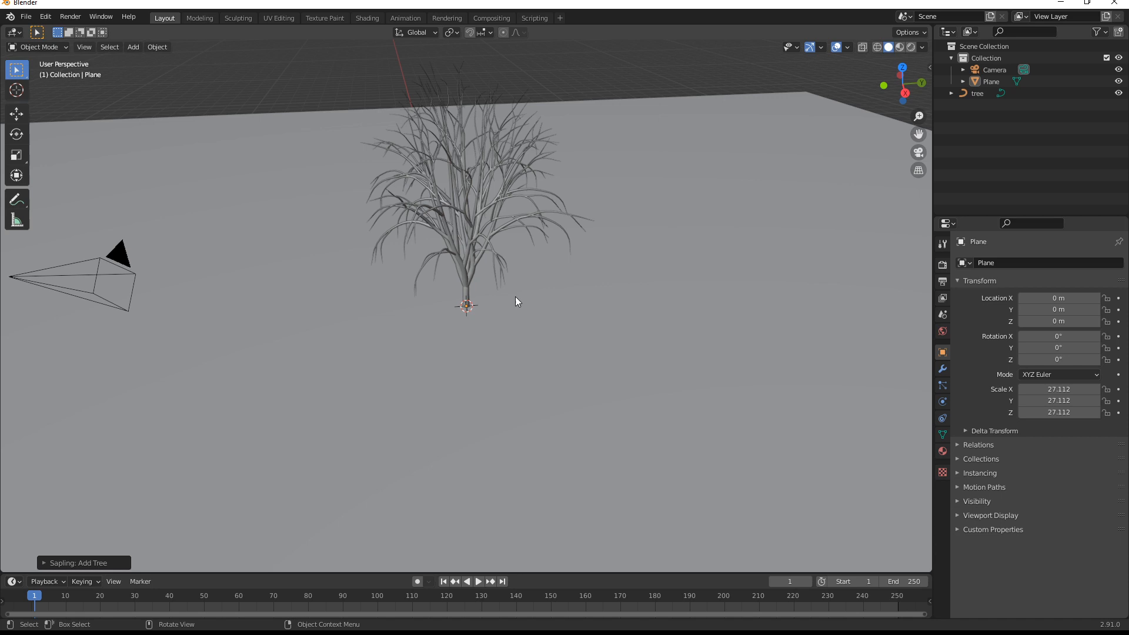
middle_click_drag(545, 301, 591, 351, "shift")
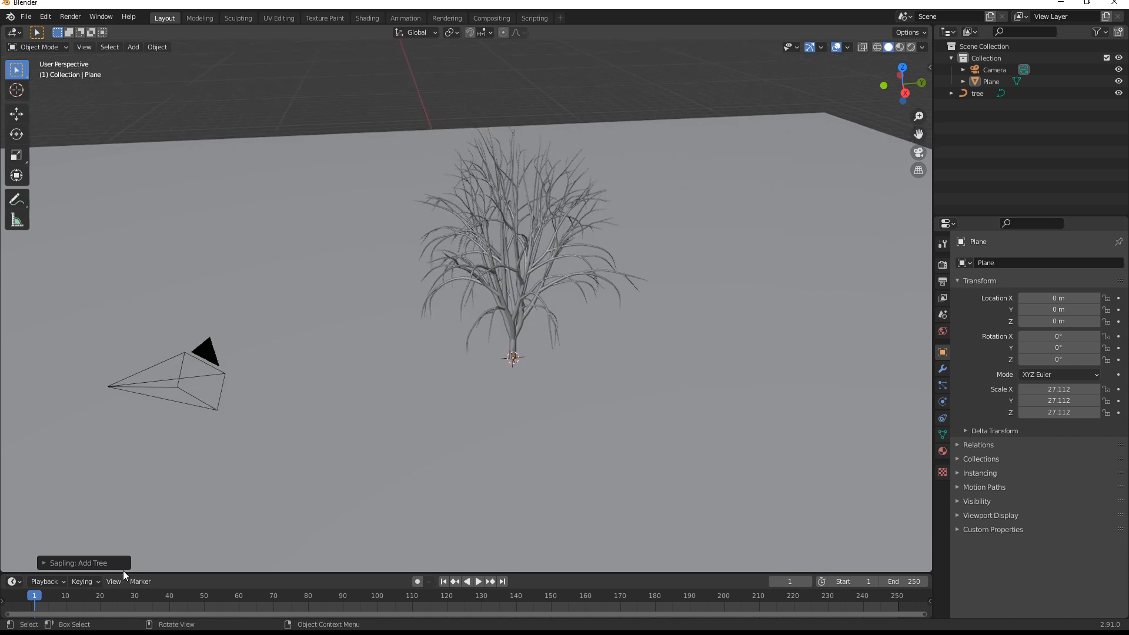
left_click(44, 563)
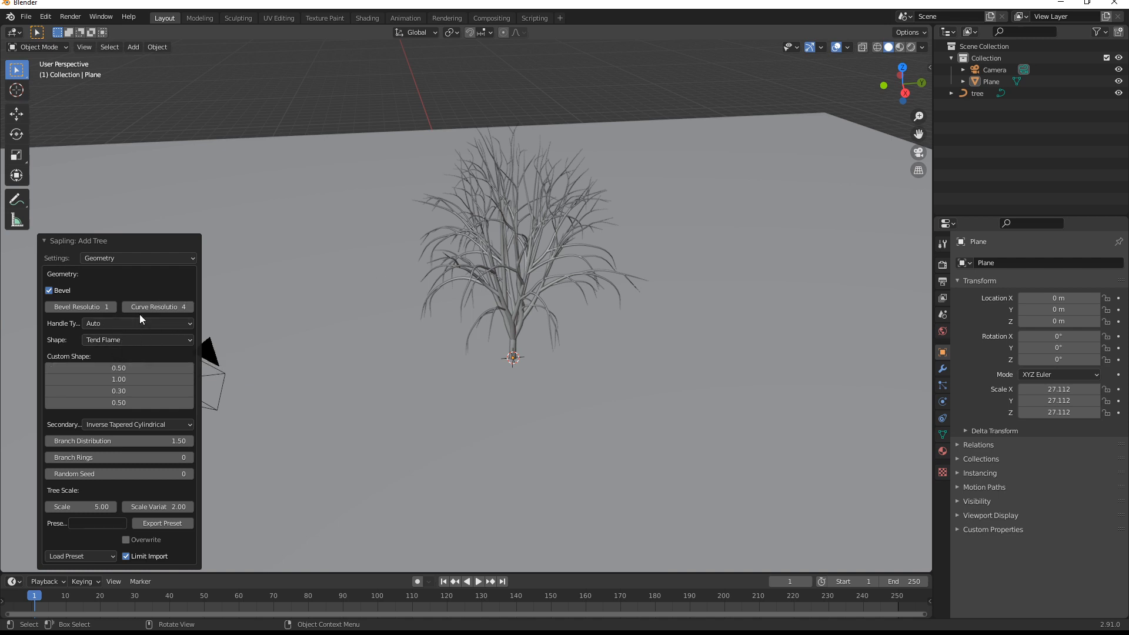
- Load the white_birch preset so the tree regenerates in a larger, taller form
left_click(111, 557)
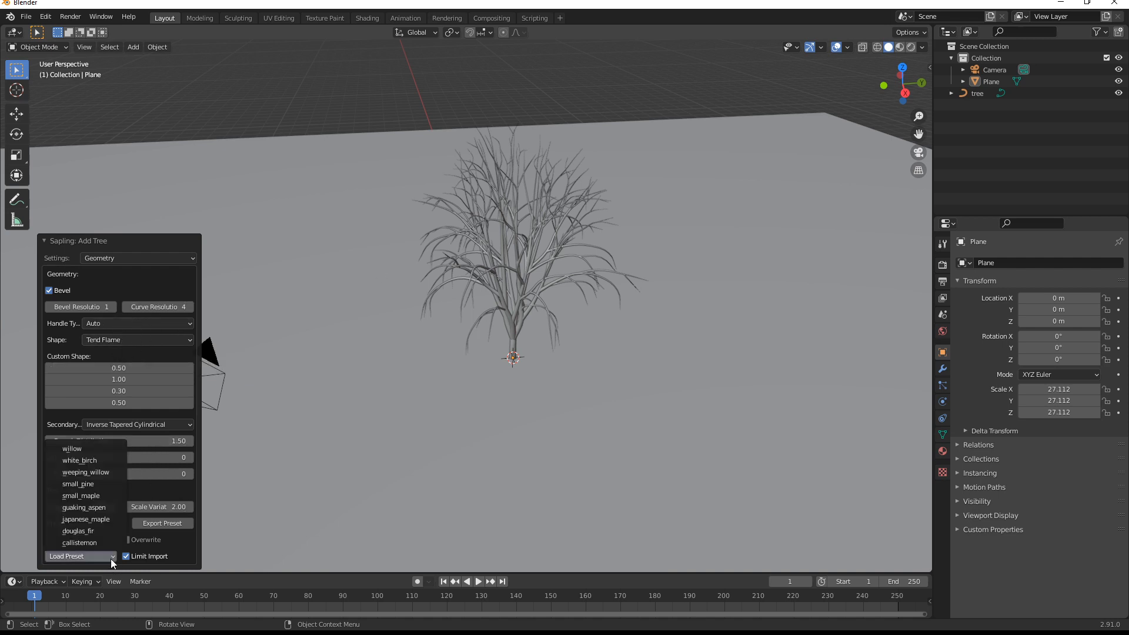
left_click(97, 463)
scroll(428, 350, "down", 3)
mouse_move(429, 350)
middle_mouse_down()
mouse_move(535, 275)
mouse_move(520, 245)
middle_mouse_up()
scroll(530, 308, "up", 2)
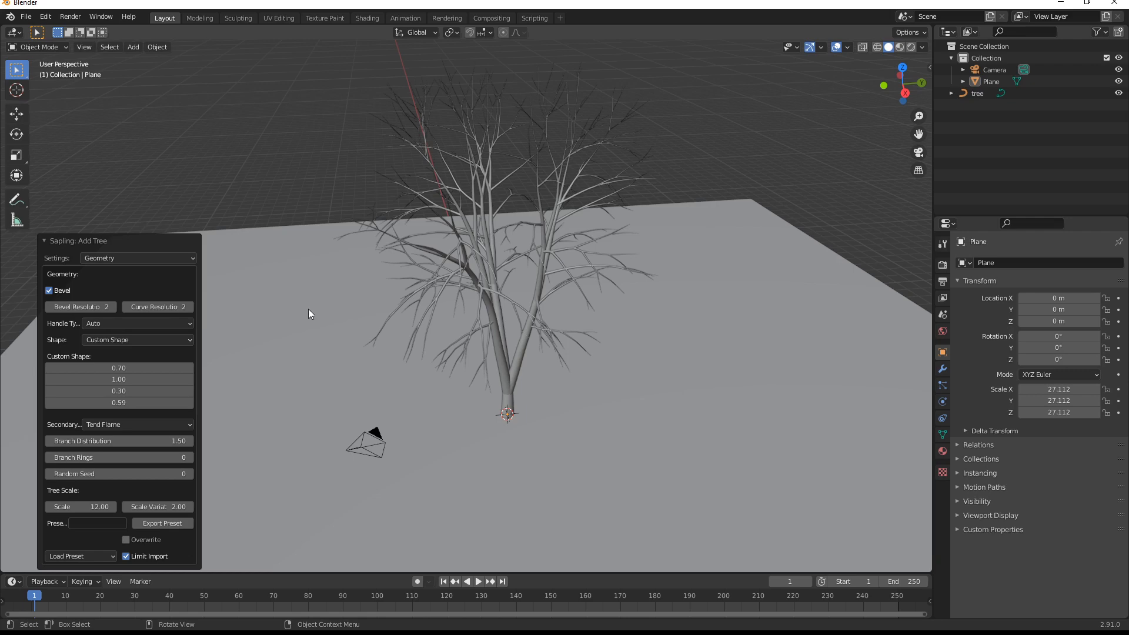
left_click(124, 258)
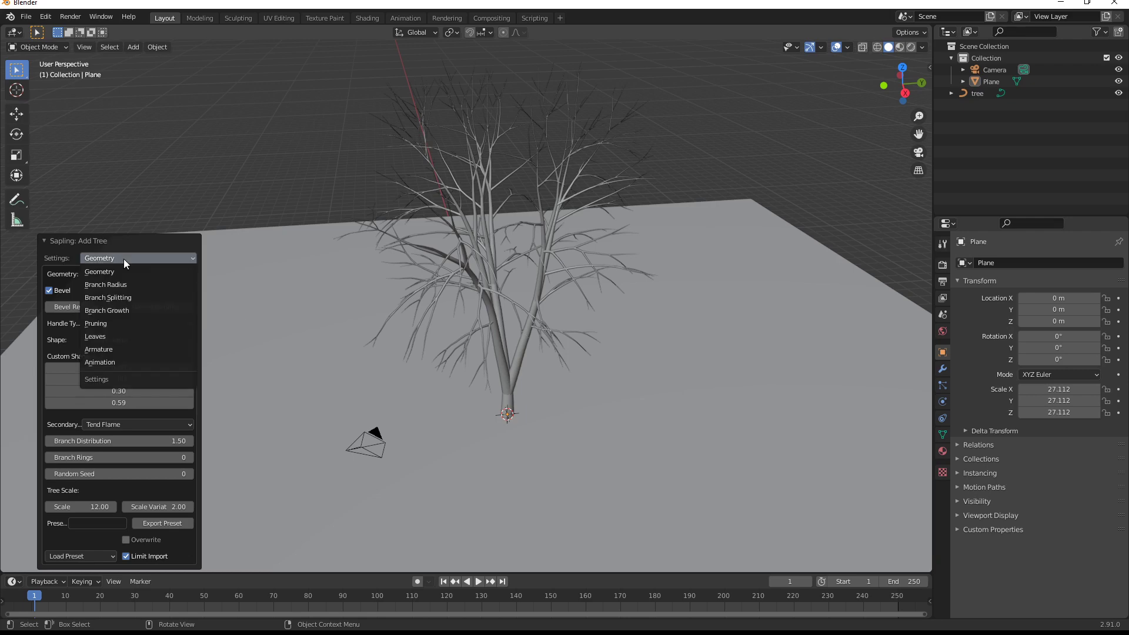
- In Branch Splitting, lower Base Splits to 0 and raise Split Height to 1.00 for a straight trunk
left_click(129, 299)
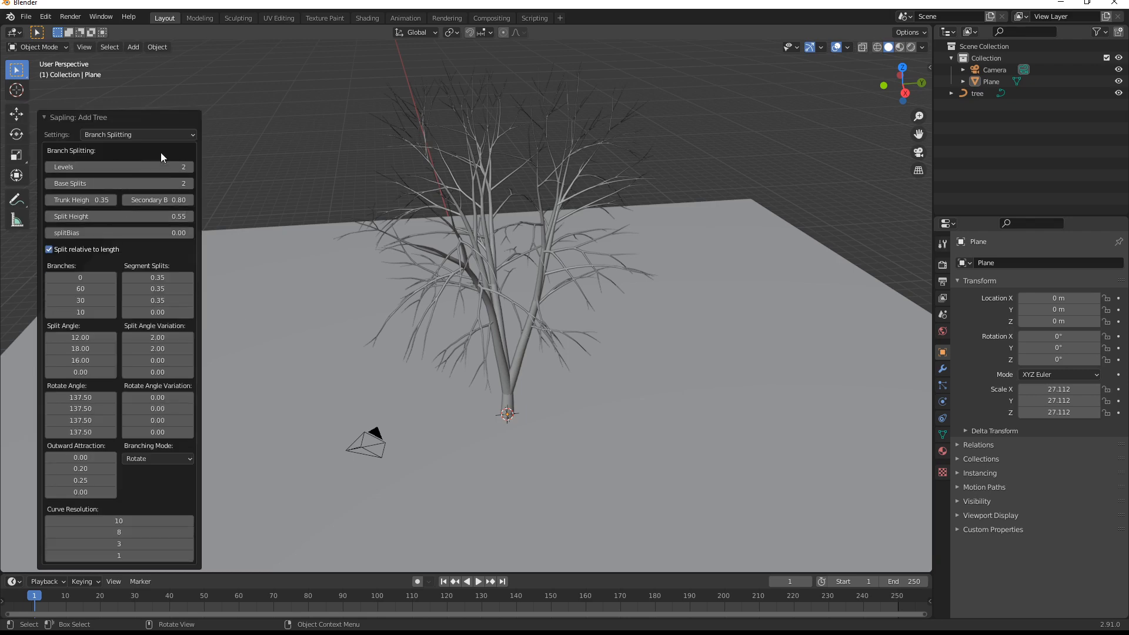
left_click(164, 134)
left_click(164, 134)
left_click(50, 182)
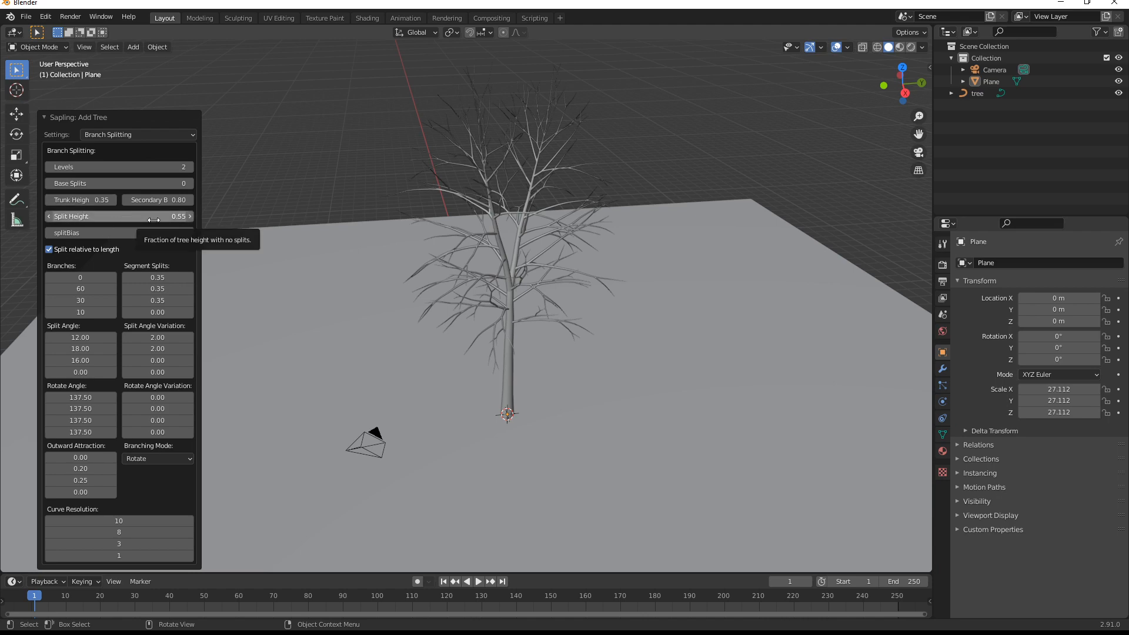
left_click_drag(154, 219, 189, 219)
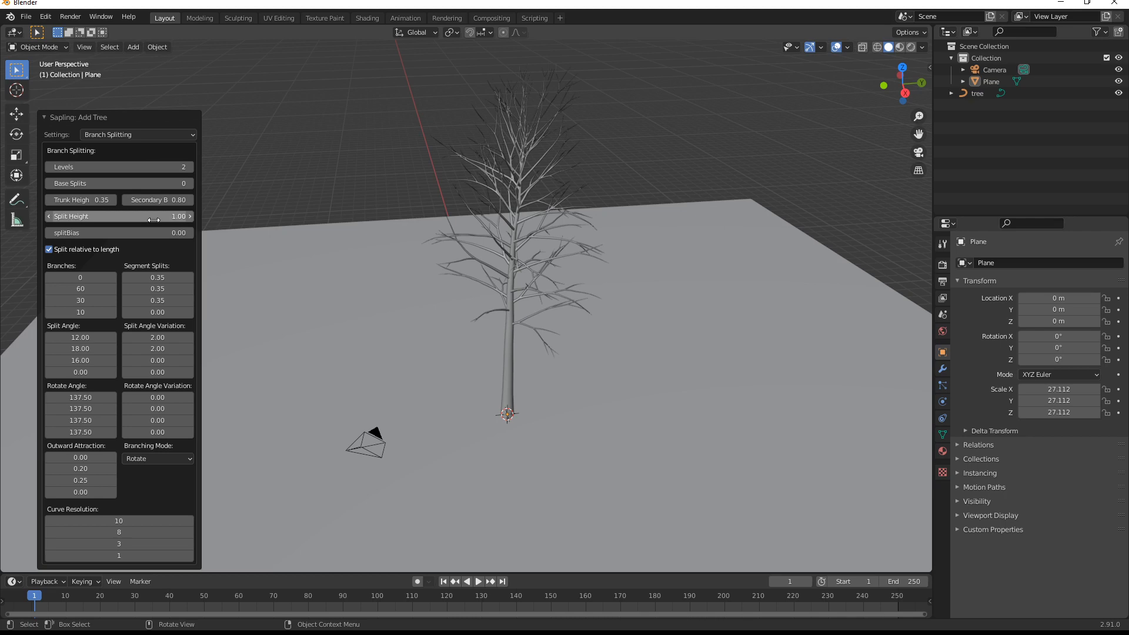
scroll(551, 262, "up", 1)
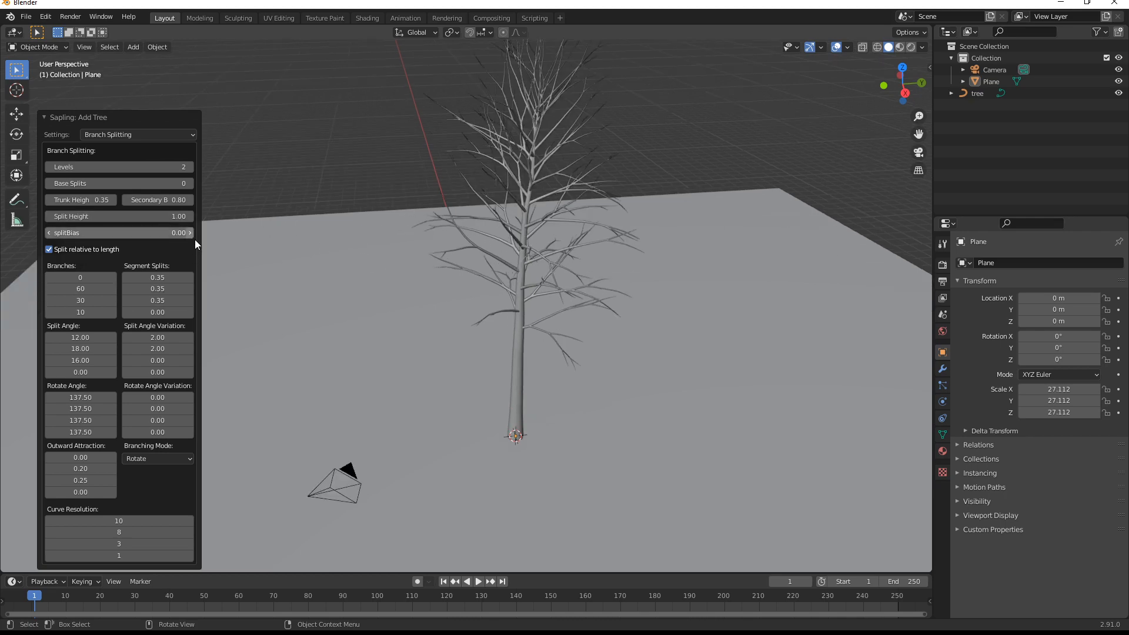
left_click(163, 136)
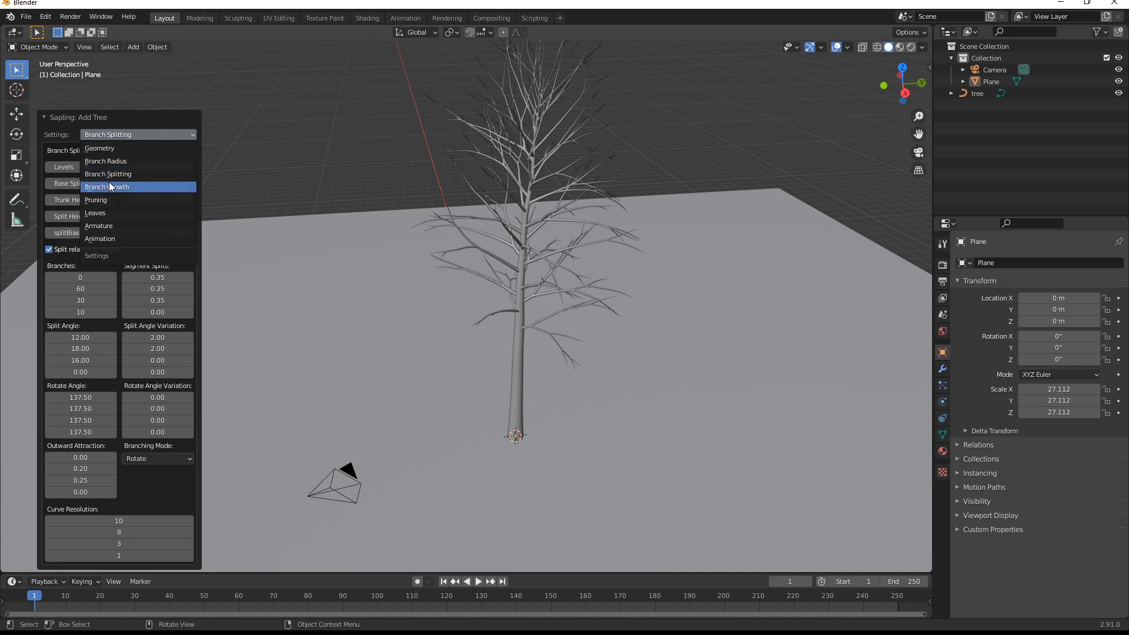
- In the Leaves settings, enable leaves and raise the leaf count from 16 to 150
left_click(112, 216)
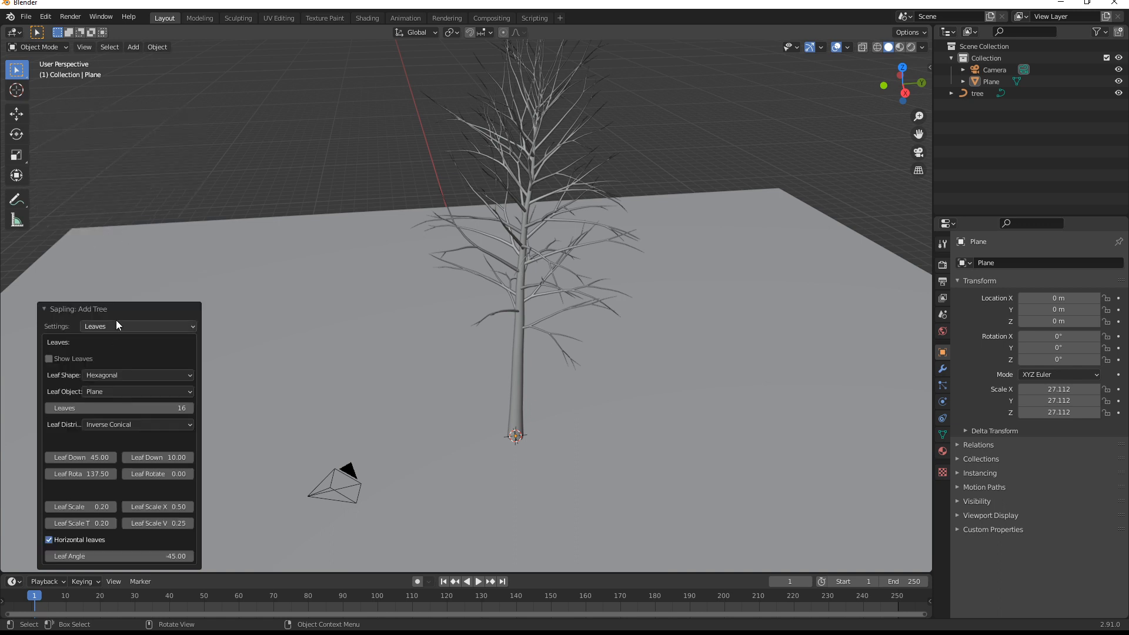
left_click(48, 359)
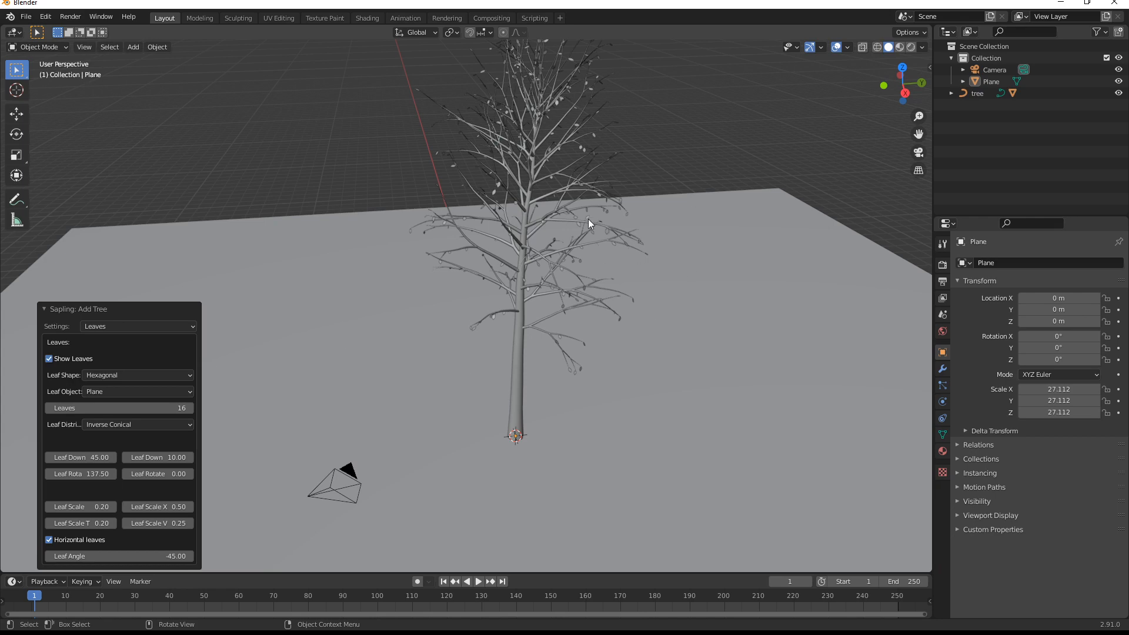
mouse_move(642, 271)
middle_mouse_down()
mouse_move(631, 300)
mouse_move(603, 290)
middle_mouse_up()
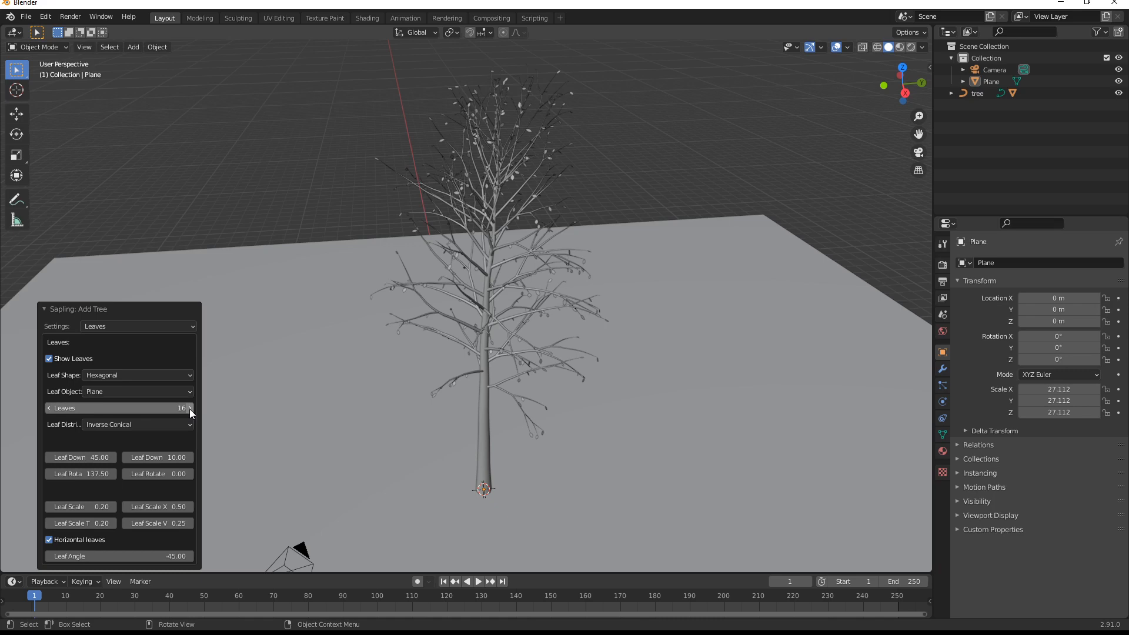
left_click(119, 408)
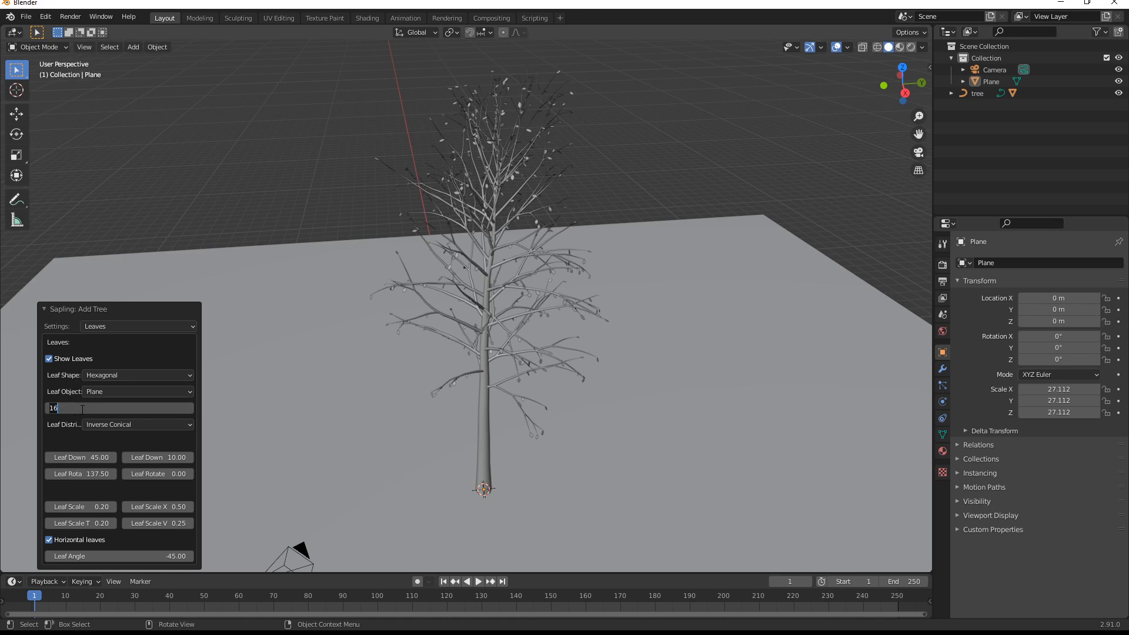
type("1")
type("50")
key("Return")
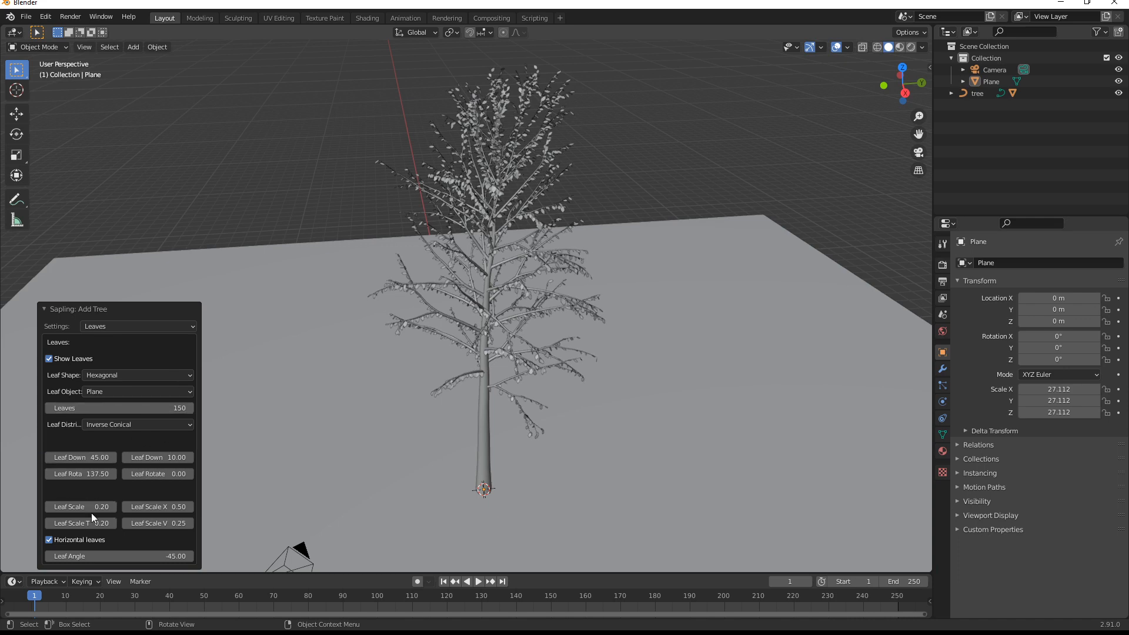
- Raise the Leaf Scale to 0.59 so the leaves grow larger
mouse_move(92, 510)
left_mouse_down()
mouse_move(132, 507)
mouse_move(79, 506)
left_mouse_up()
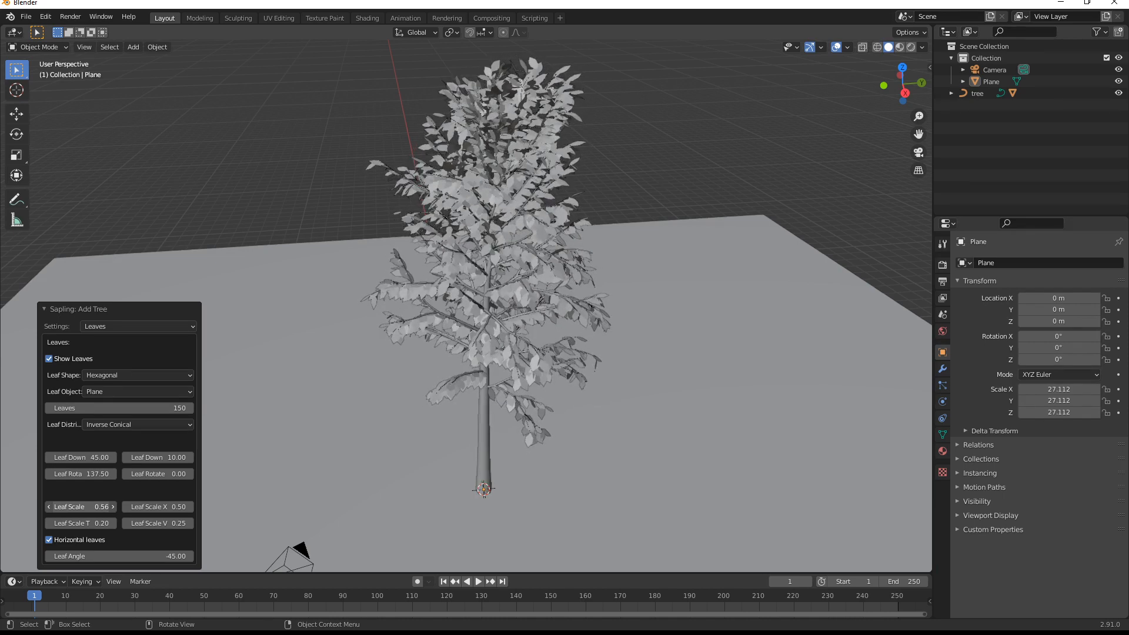
scroll(519, 265, "up", 4)
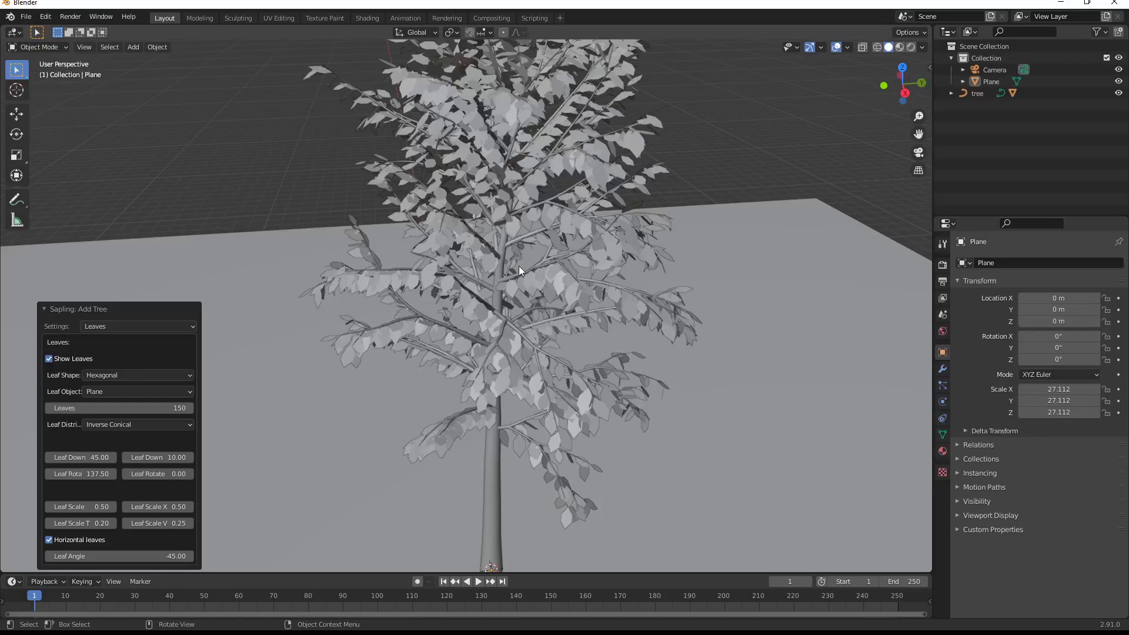
mouse_move(514, 265)
middle_mouse_down()
mouse_move(419, 241)
mouse_move(398, 223)
mouse_move(530, 212)
middle_mouse_up()
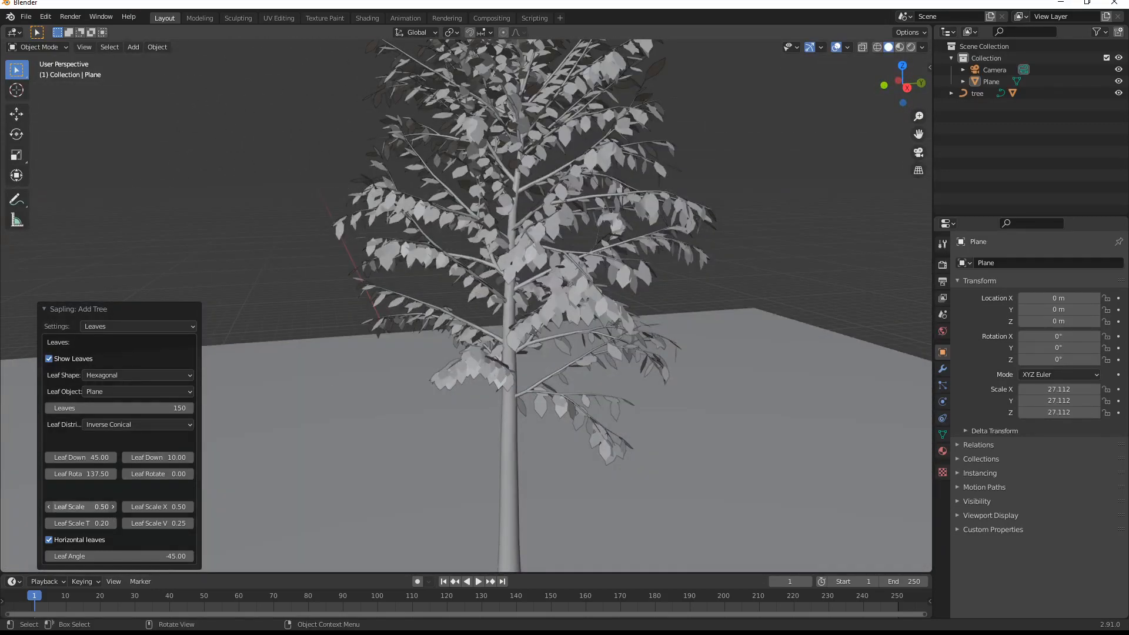
left_click_drag(80, 506, 98, 506)
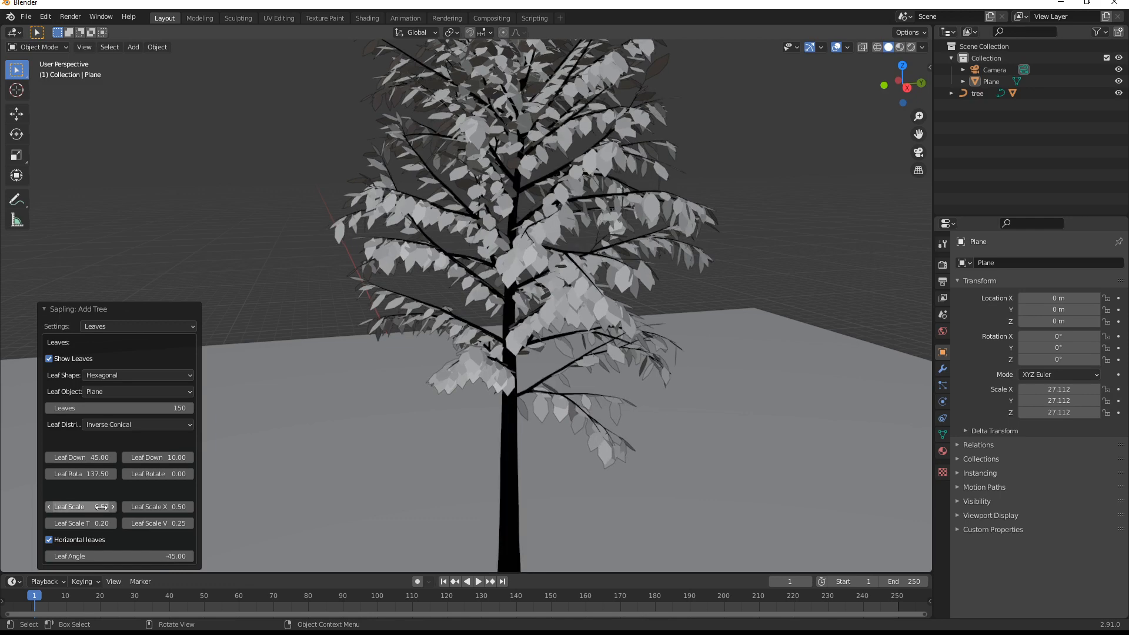
mouse_move(662, 377)
middle_mouse_down()
mouse_move(687, 339)
mouse_move(661, 328)
mouse_move(623, 352)
middle_mouse_up()
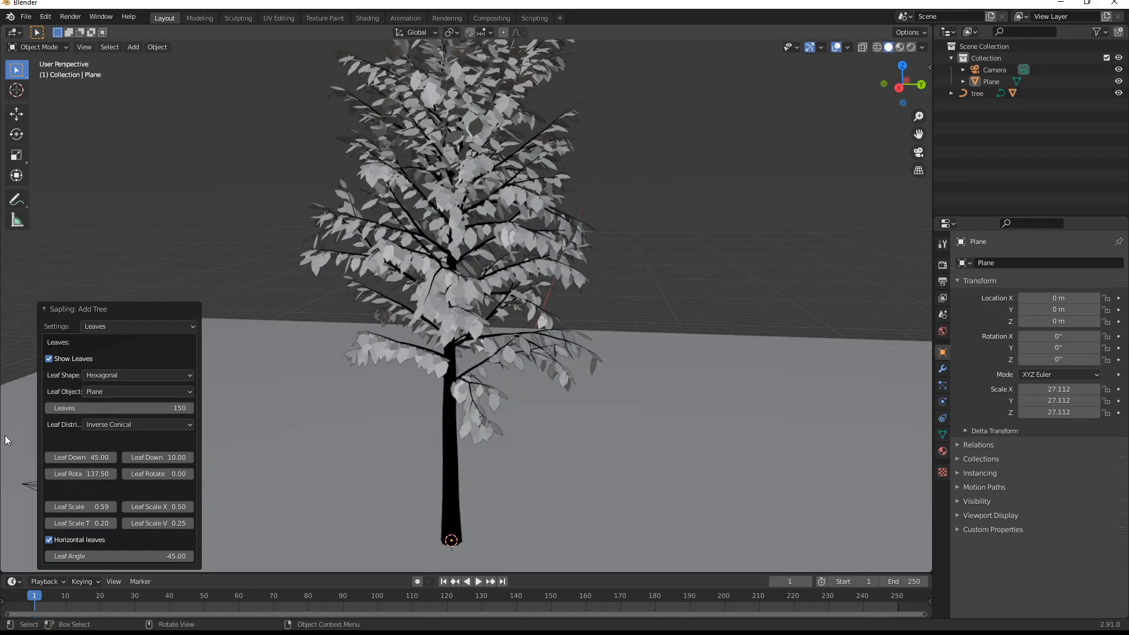
- Nudge leaf count and rotation back to 150 and 137.50, then enlarge the lower editor area
left_click(191, 408)
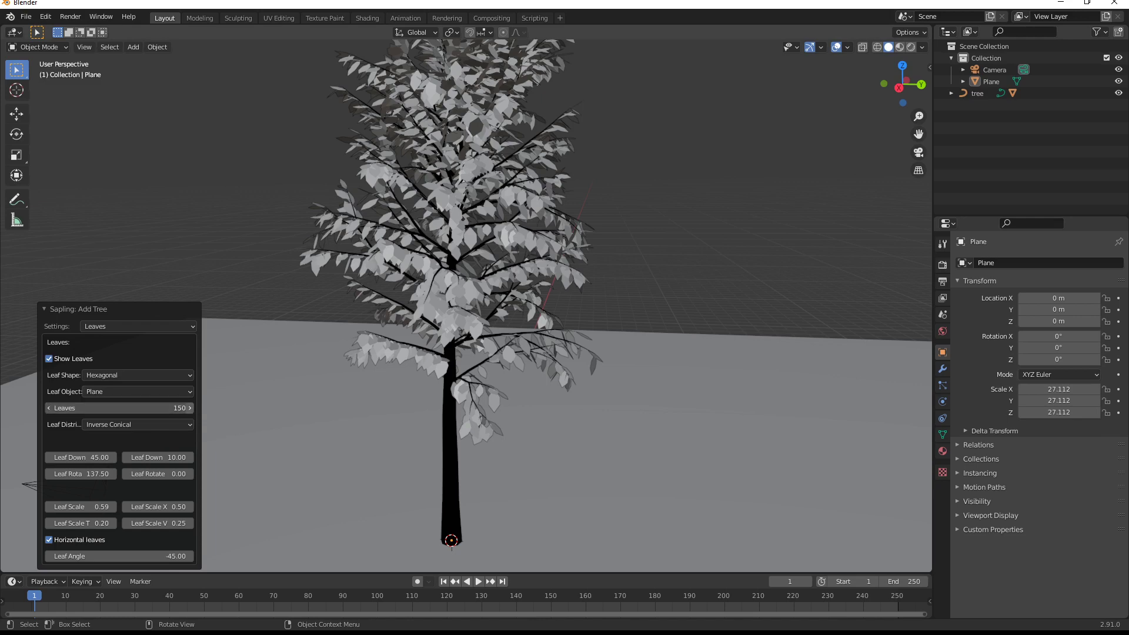
left_click(49, 409)
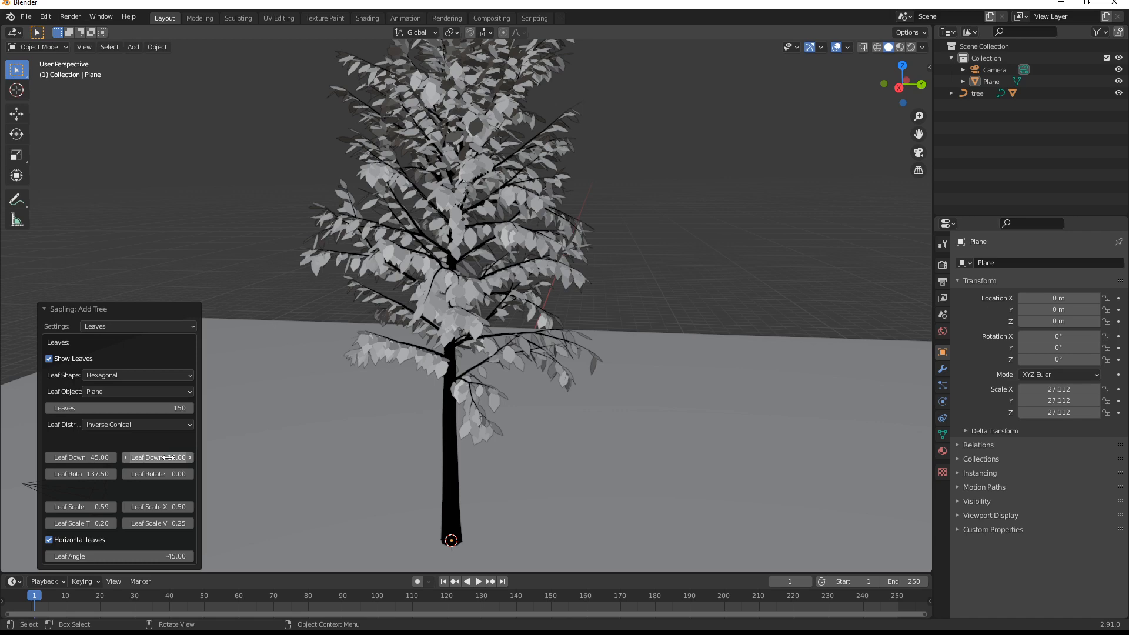
left_click(113, 473)
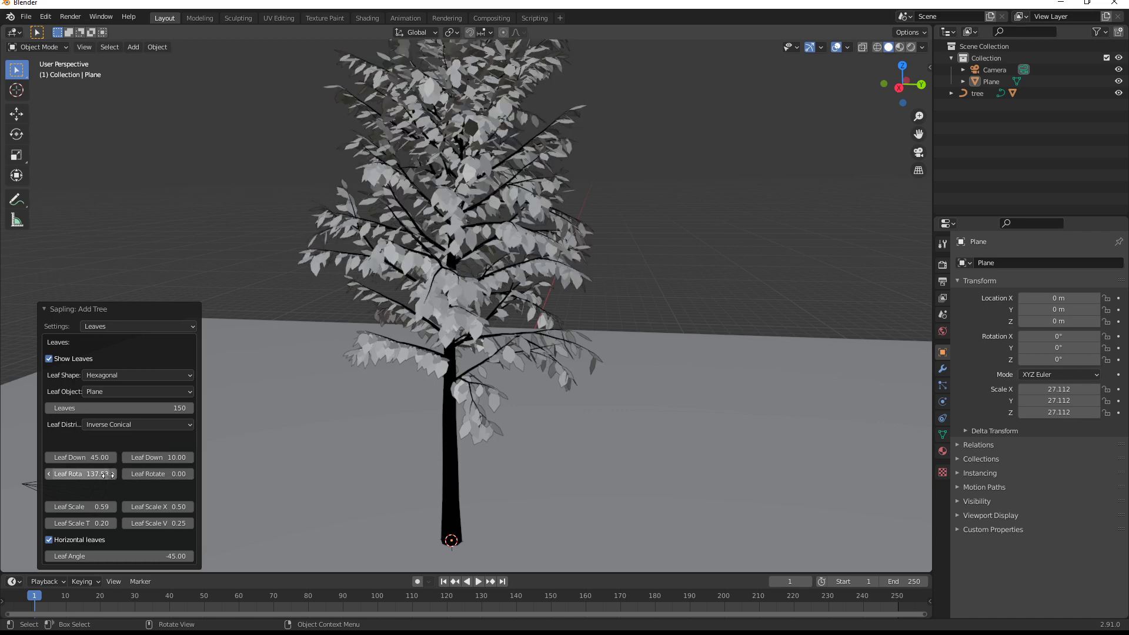
left_click(50, 474)
mouse_move(456, 453)
middle_mouse_down()
mouse_move(535, 358)
mouse_move(565, 346)
mouse_move(565, 362)
mouse_move(594, 370)
mouse_move(589, 359)
middle_mouse_up()
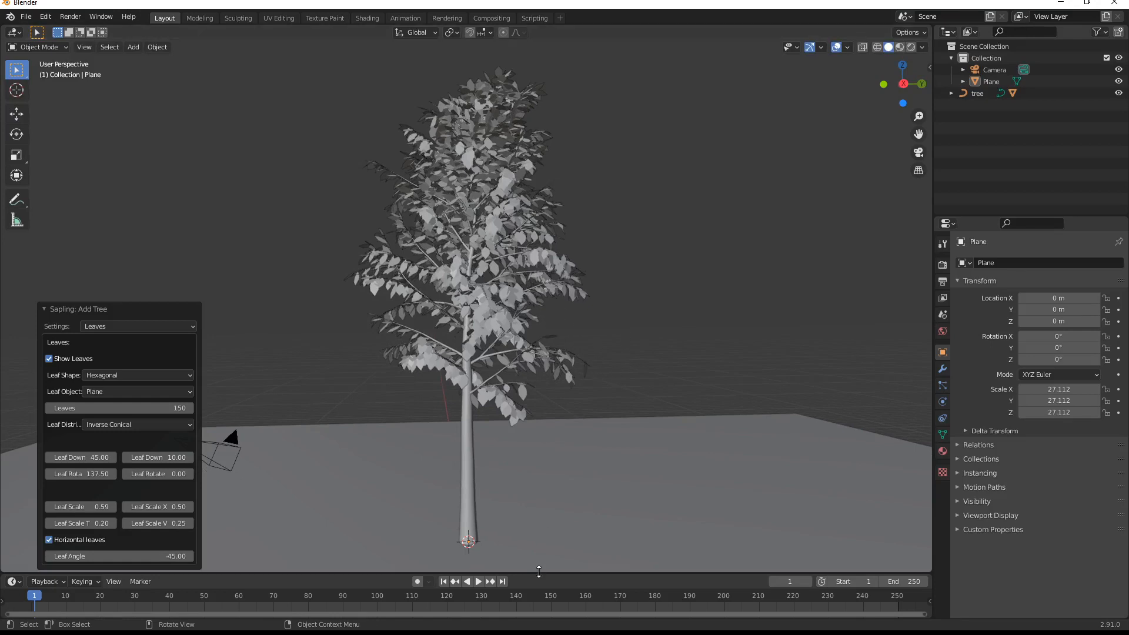
left_click_drag(538, 573, 527, 415)
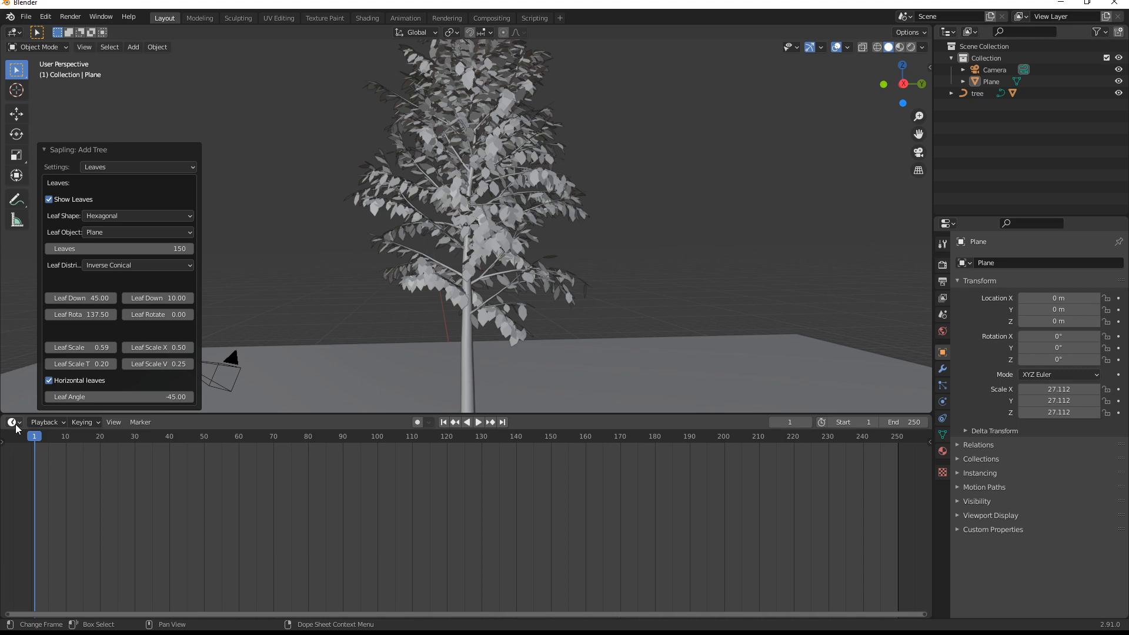
- Switch the lower area's editor type to the Shader Editor
left_click(13, 422)
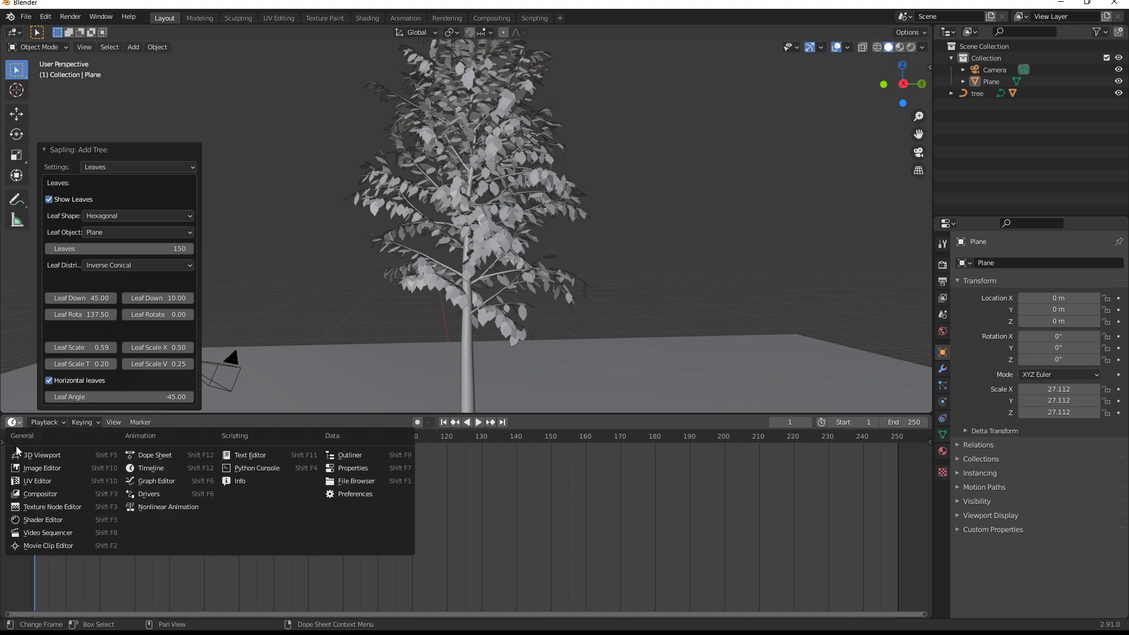
left_click(55, 523)
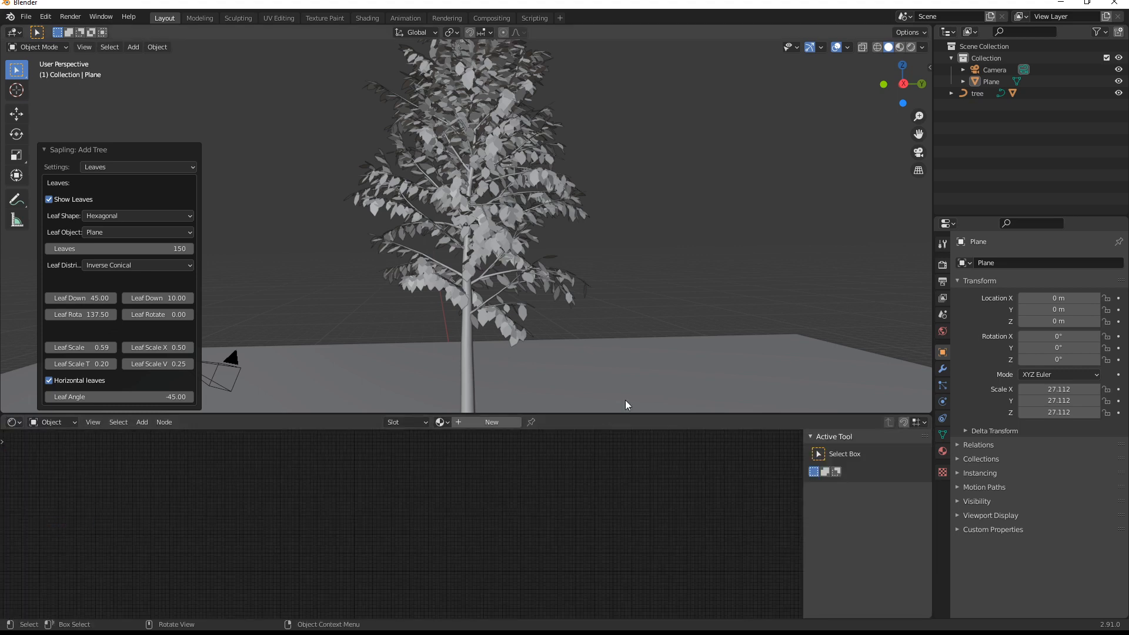
scroll(609, 327, "down", 4)
middle_click_drag(598, 256, 574, 279)
scroll(573, 280, "up", 3)
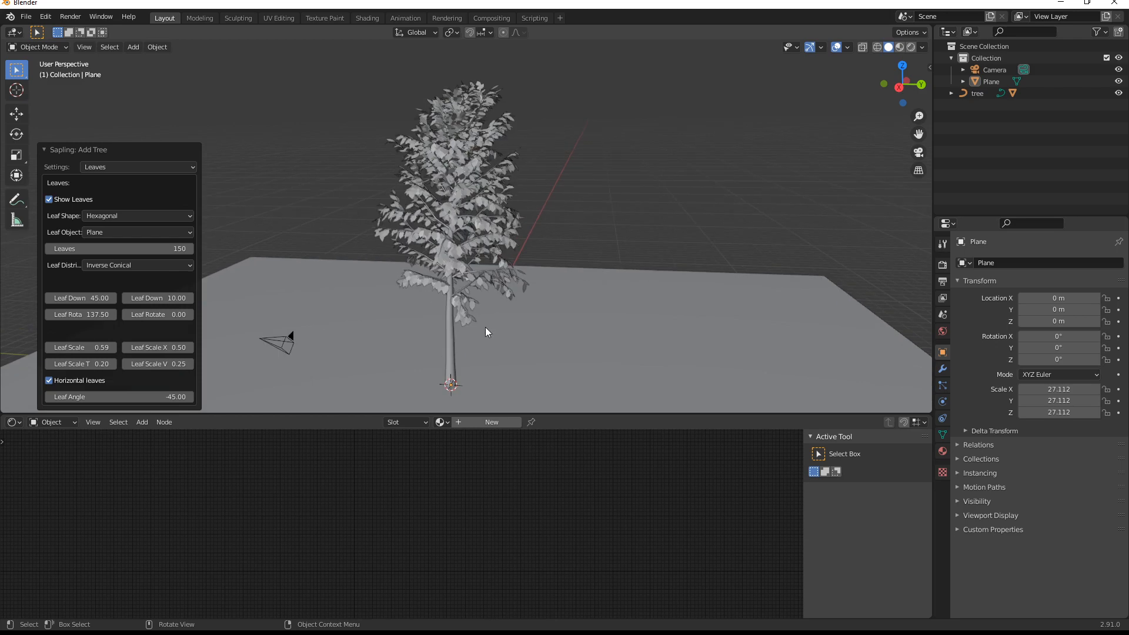
- Select the leaves object and frame its Material.001 Principled BSDF node tree in a taller Shader Editor
left_click(478, 220)
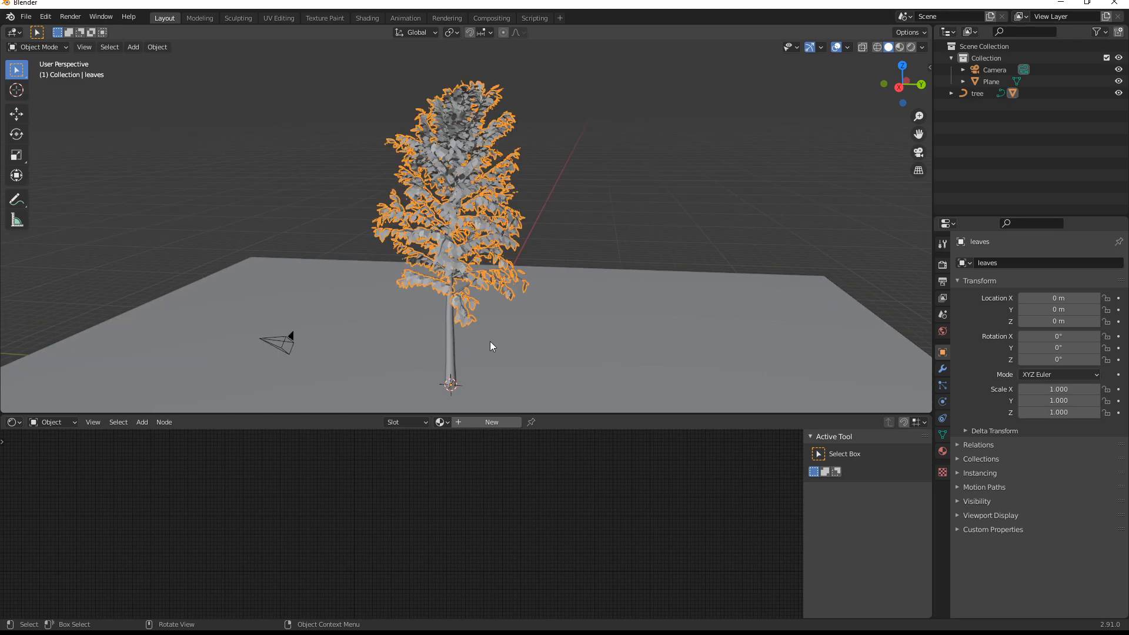
scroll(490, 341, "up", 2)
scroll(398, 473, "up", 1)
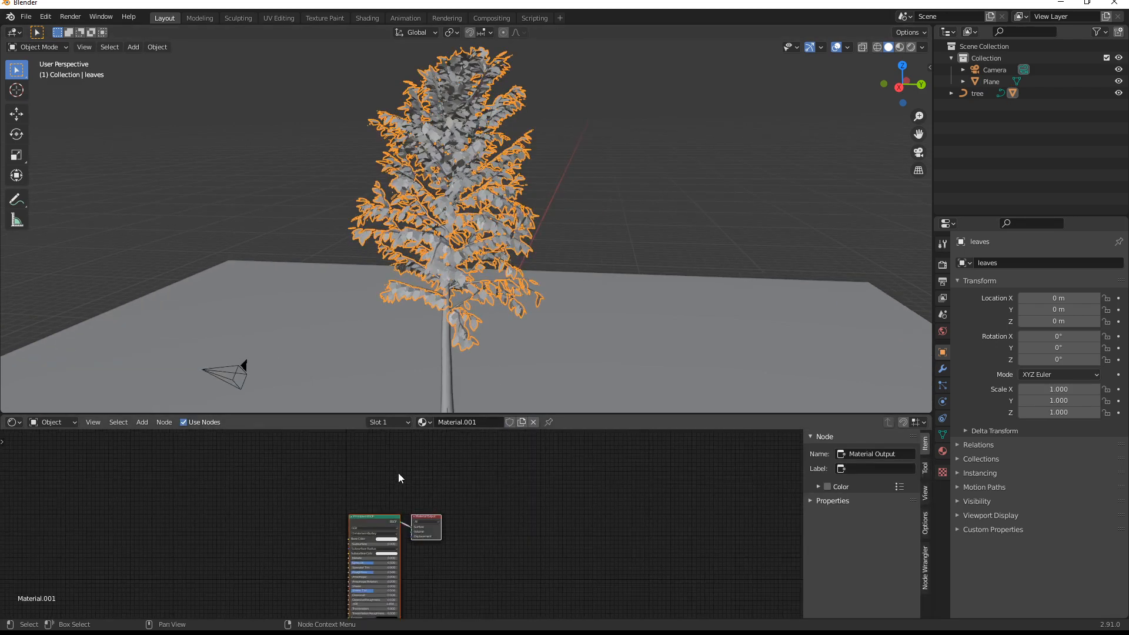
scroll(392, 489, "up", 1)
scroll(377, 509, "up", 2)
middle_click_drag(371, 517, 386, 447)
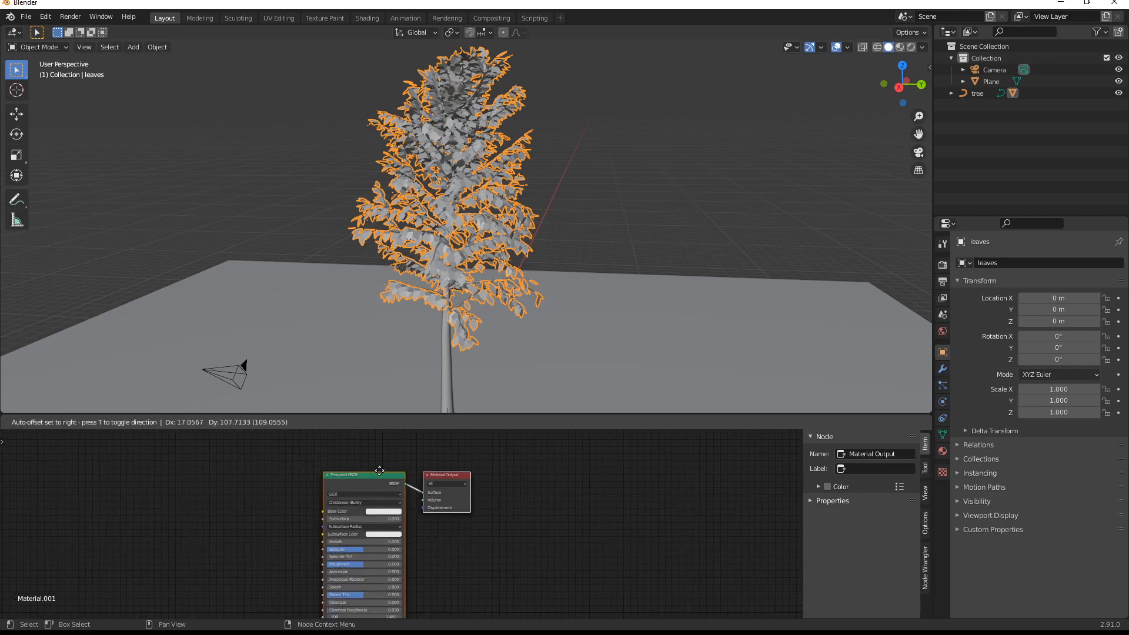
left_click_drag(424, 412, 423, 377)
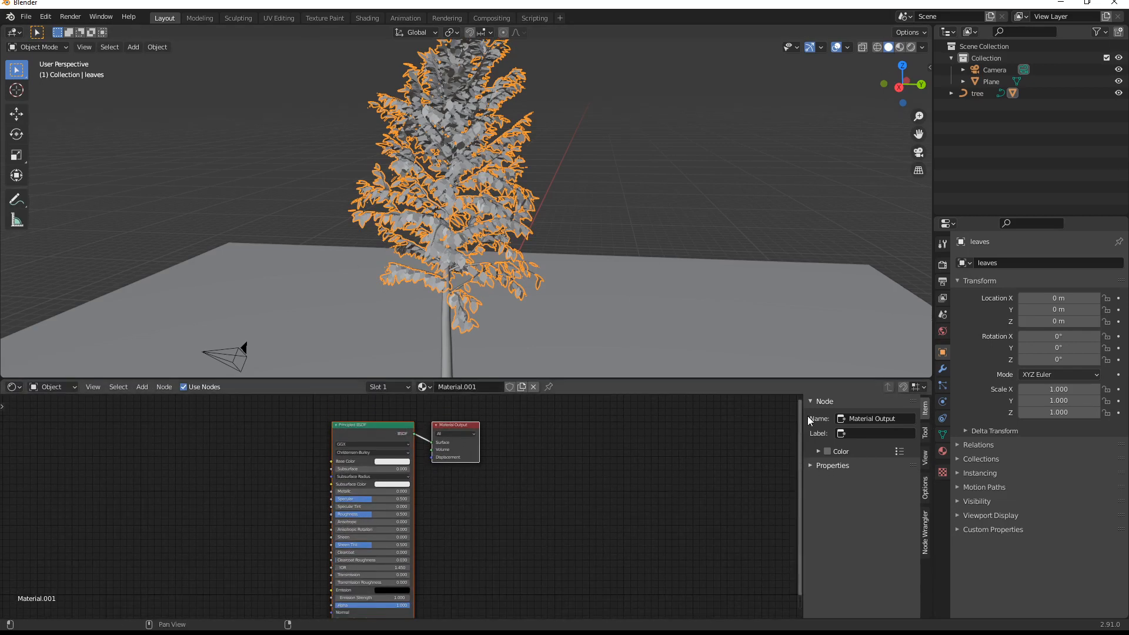
left_click(365, 423)
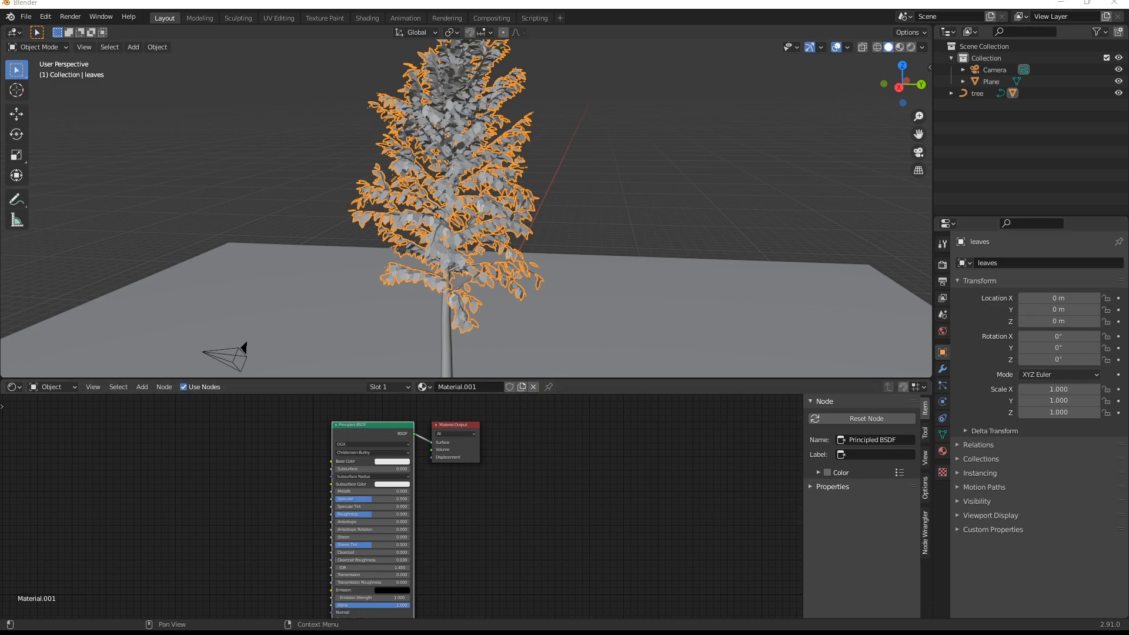
left_click(209, 493)
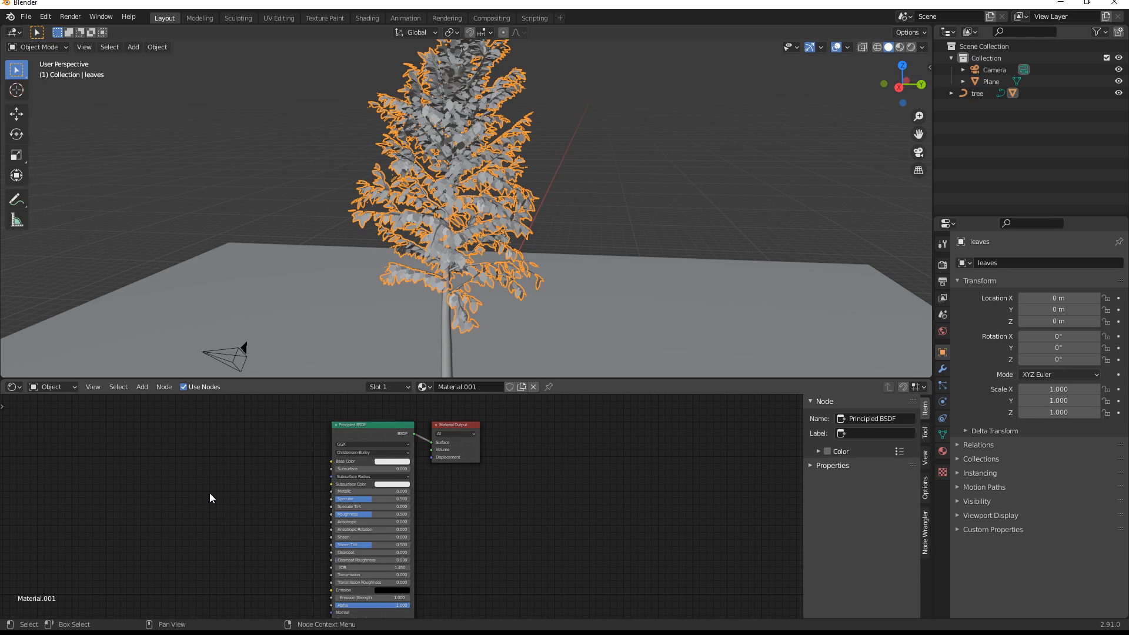
- Add Texture Coordinate, Mapping and Image Texture nodes to Principled BSDF via Ctrl+T and arrange them
left_click(361, 424)
key("ctrl+t")
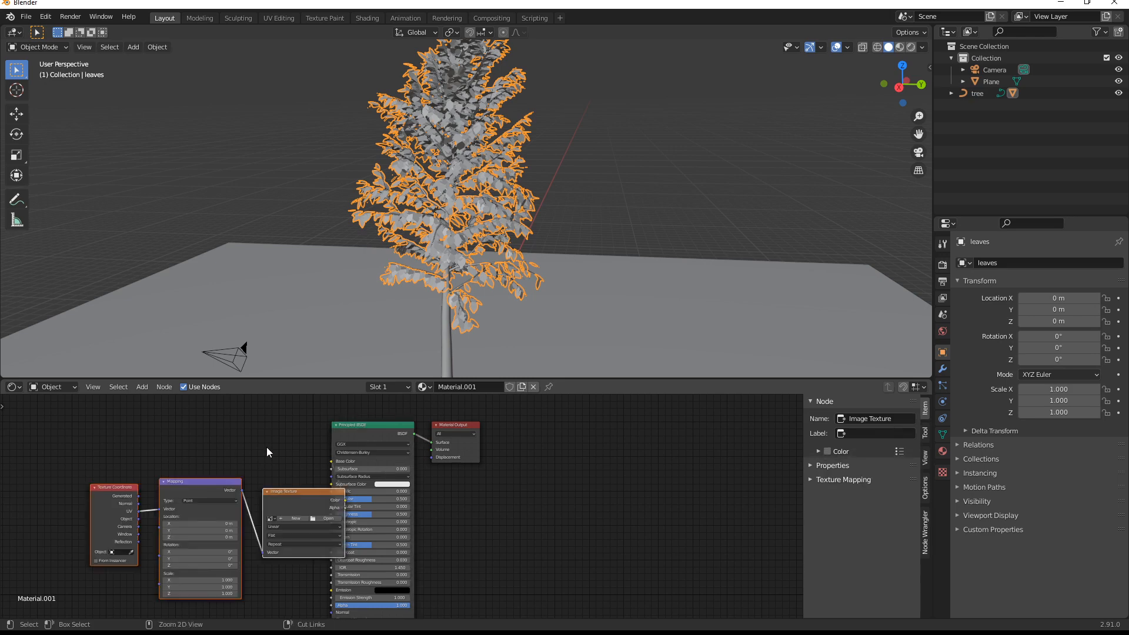
middle_click_drag(159, 484, 363, 450)
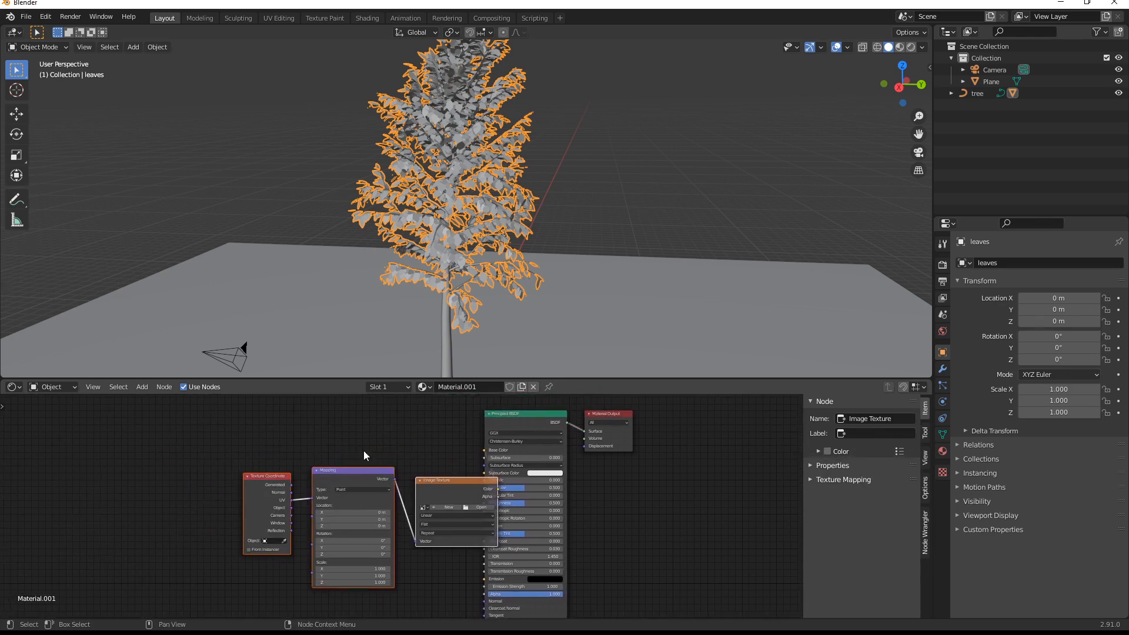
left_click_drag(249, 493, 188, 470)
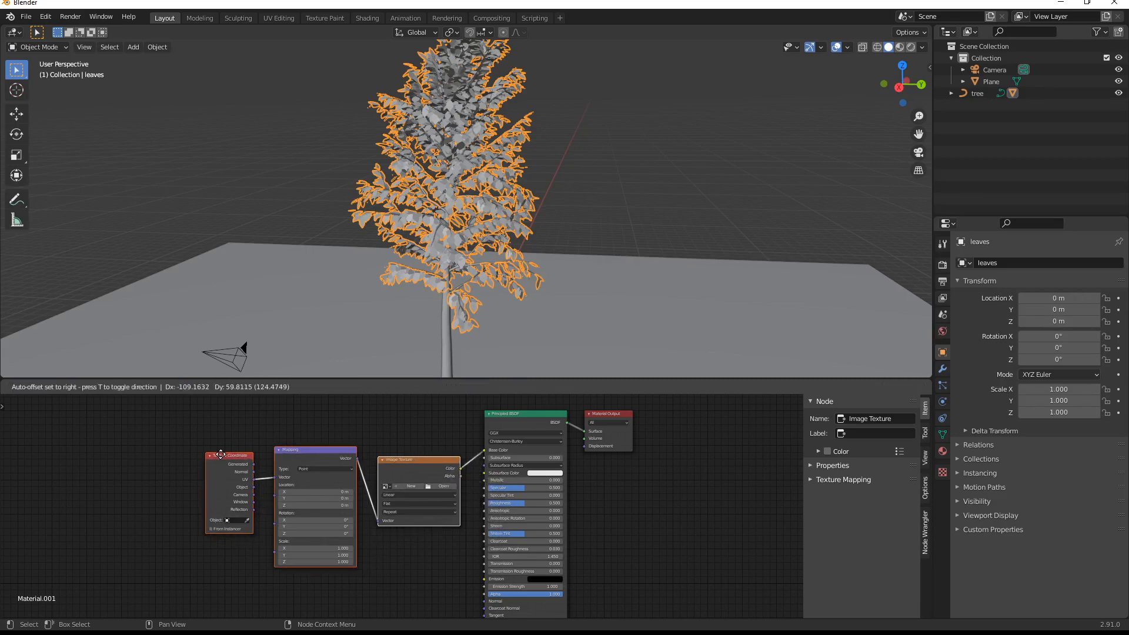
scroll(188, 470, "up", 2)
middle_click_drag(124, 476, 265, 476)
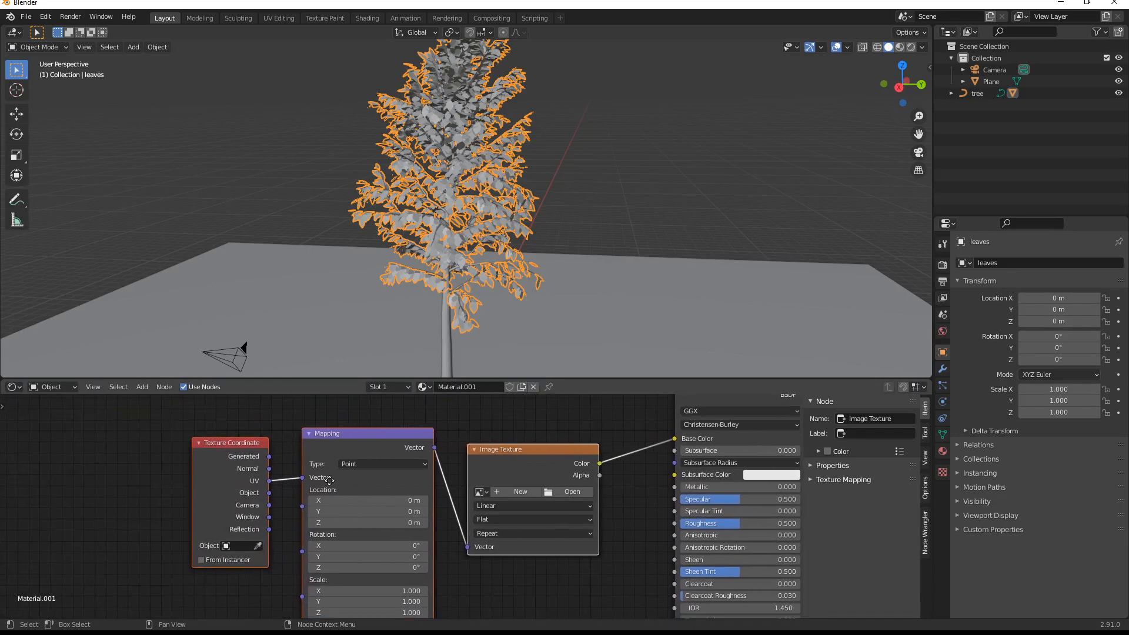
scroll(267, 474, "up", 2)
- Delete the Image Texture node and link Generated coordinates into the Mapping vector instead of UV
left_click_drag(268, 474, 261, 476)
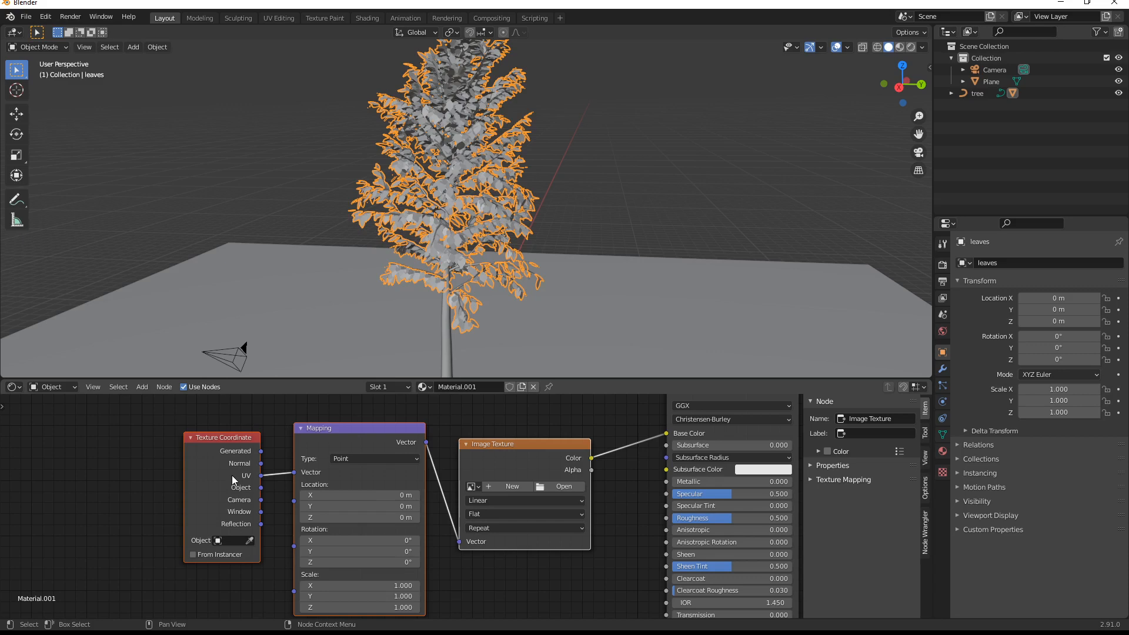
left_click_drag(593, 565, 492, 424)
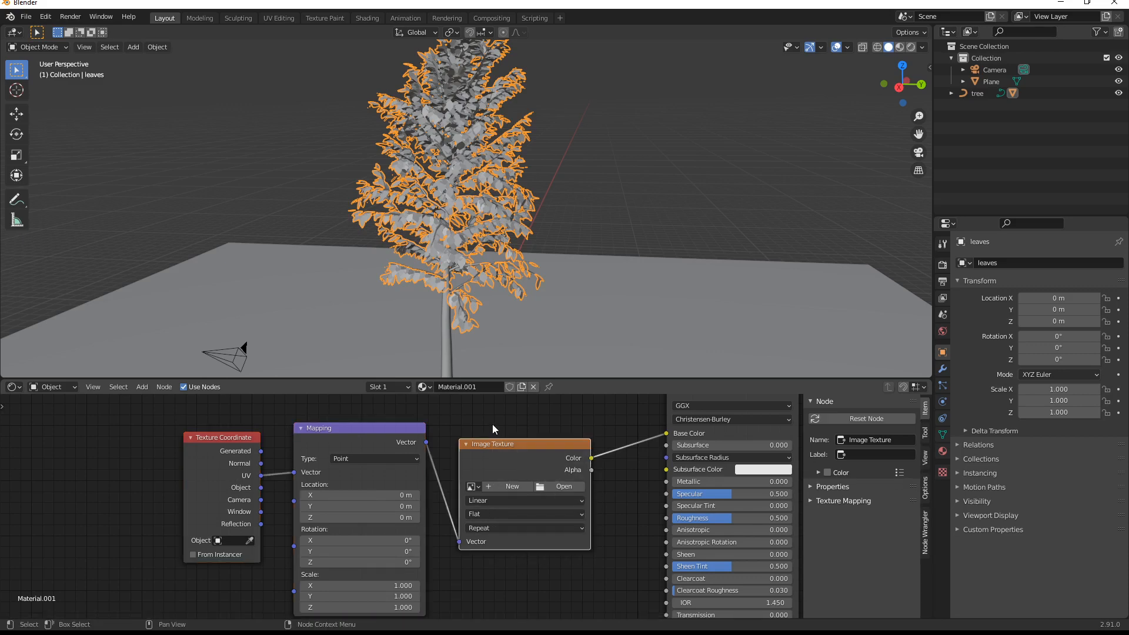
key("x")
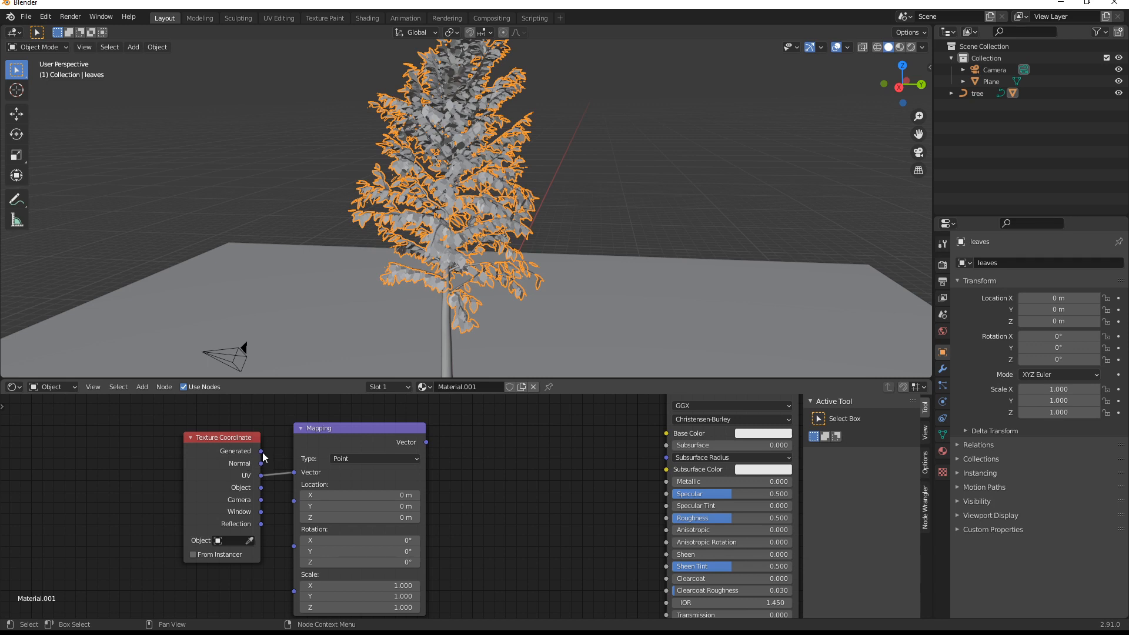
left_click_drag(261, 450, 294, 472)
- Add a Separate XYZ node and feed Mapping's Vector output into it
key("shift")
key("shift+a")
left_click(519, 480)
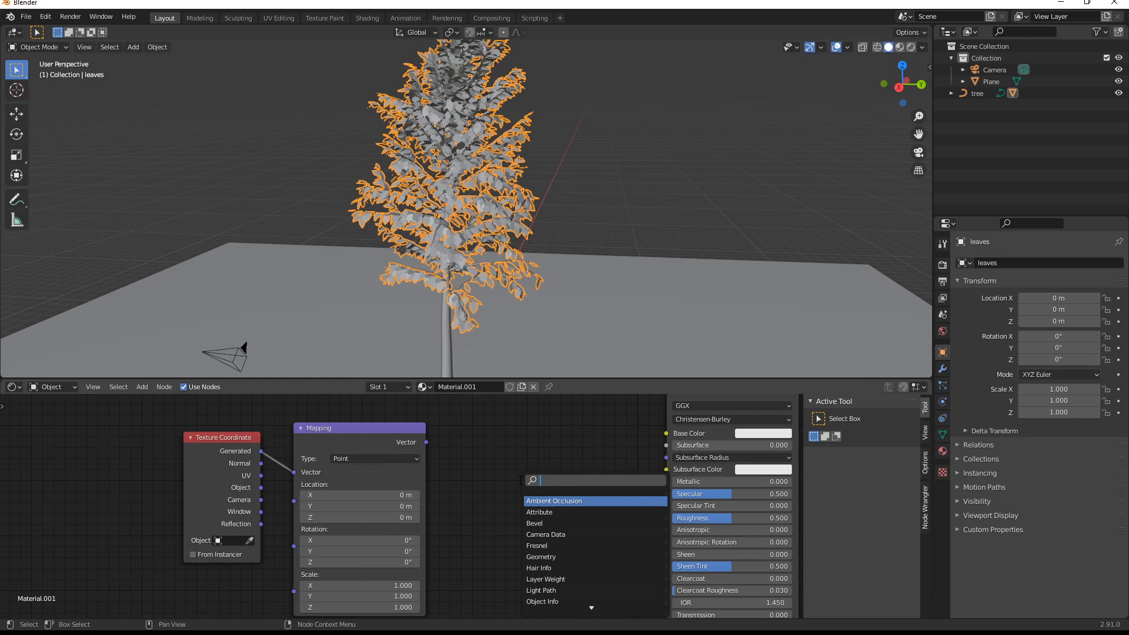
type("sepa")
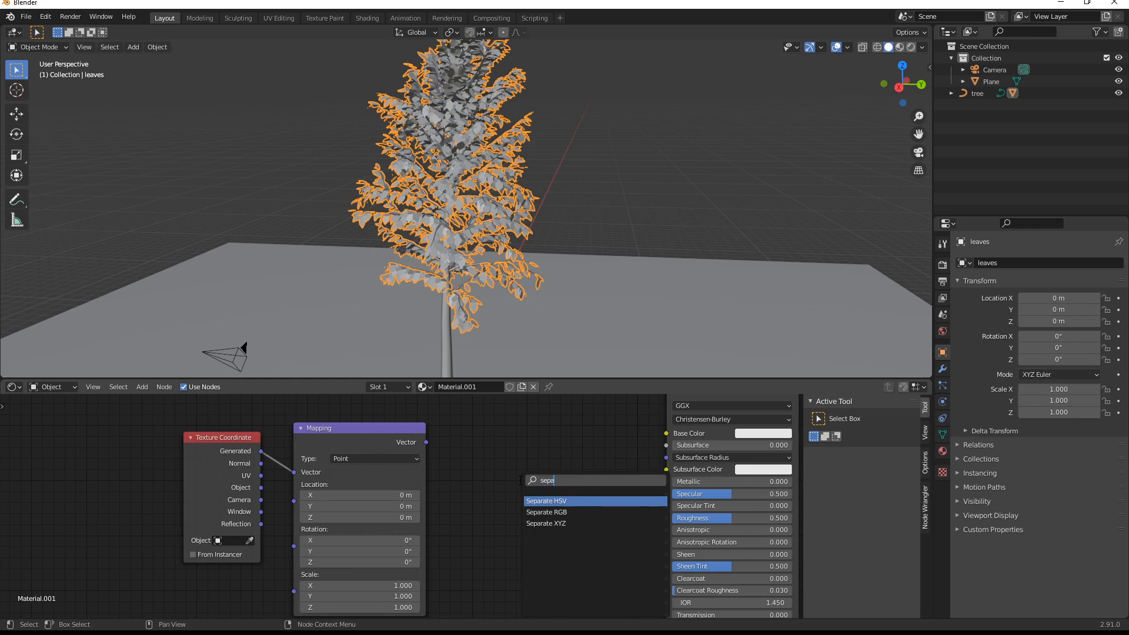
left_click(563, 523)
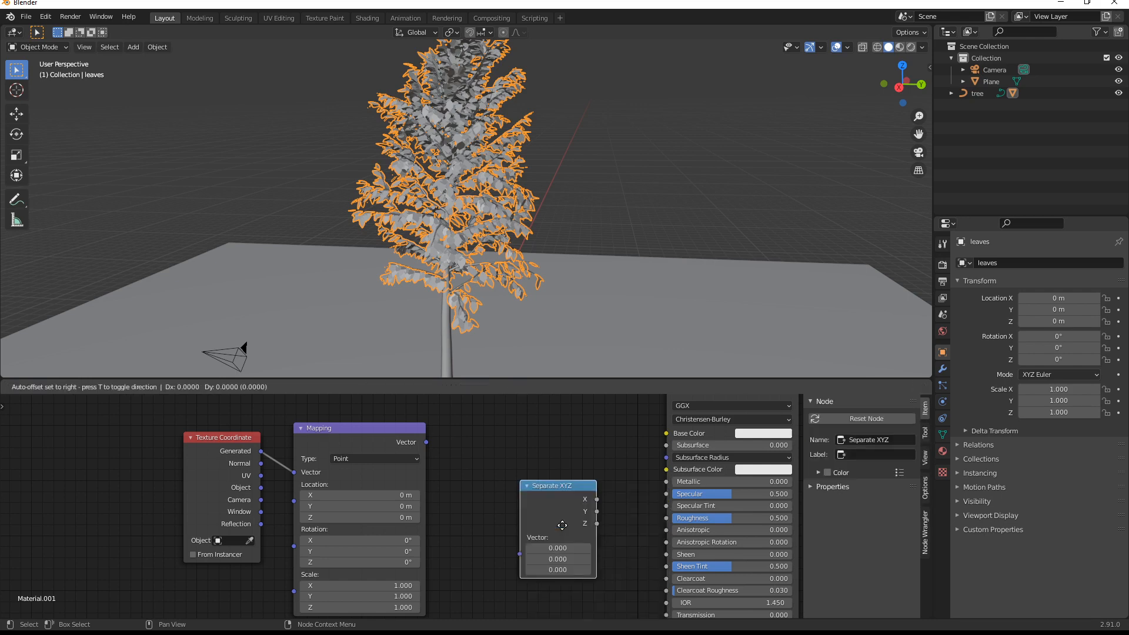
left_click(470, 477)
left_click_drag(426, 443, 478, 503)
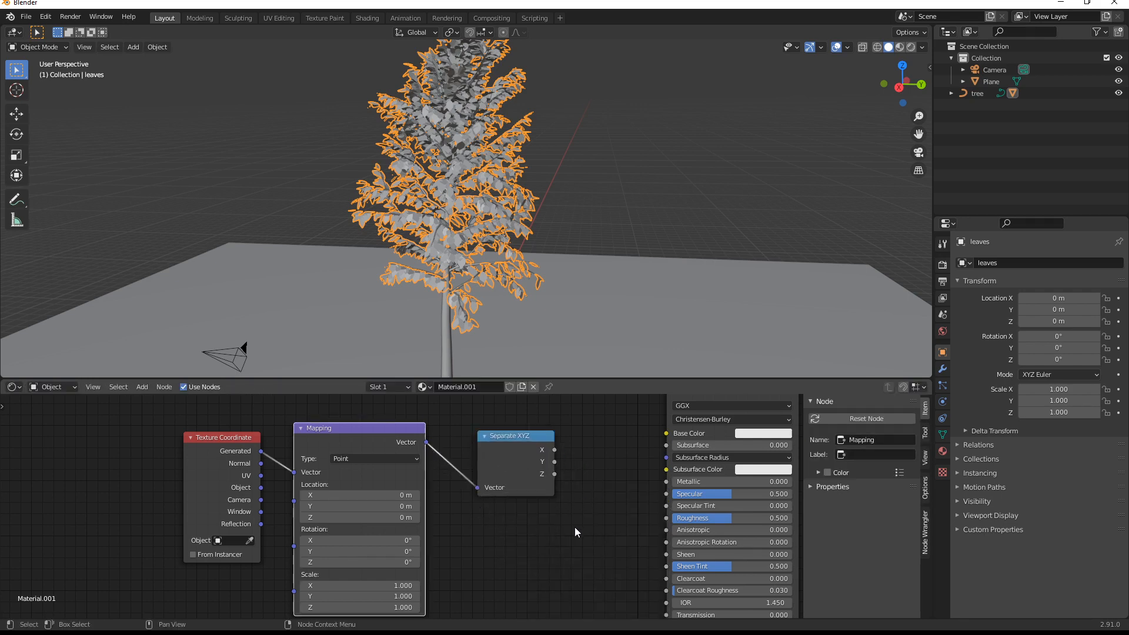
middle_click_drag(623, 456, 508, 503)
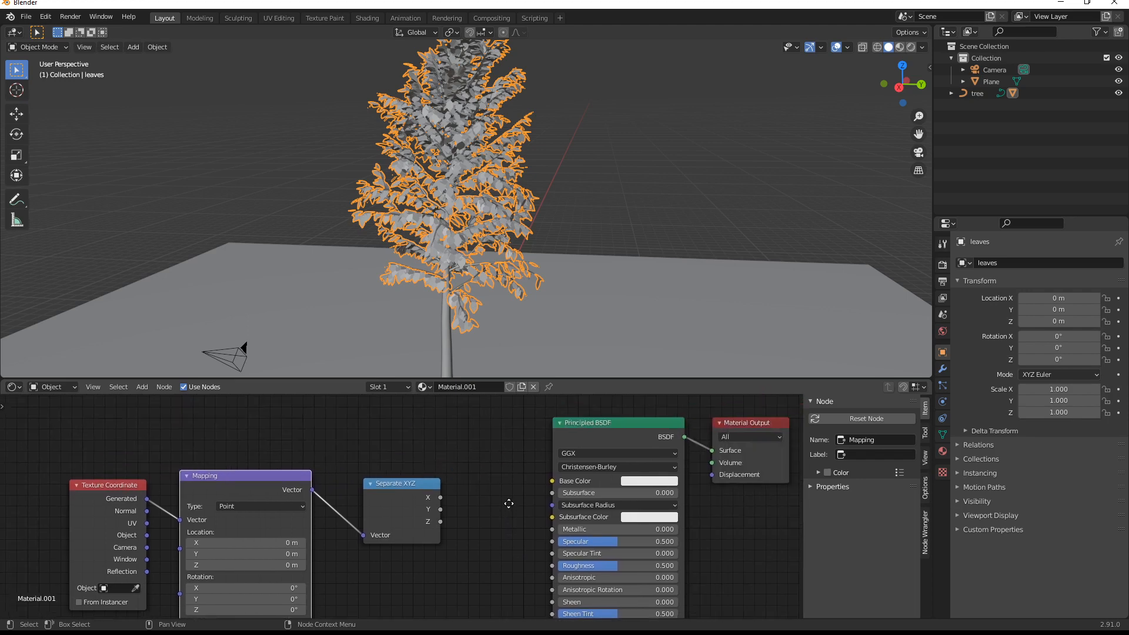
- Add a ColorRamp node and place it between Separate XYZ and Principled BSDF, shifting other nodes left
key("shift+a")
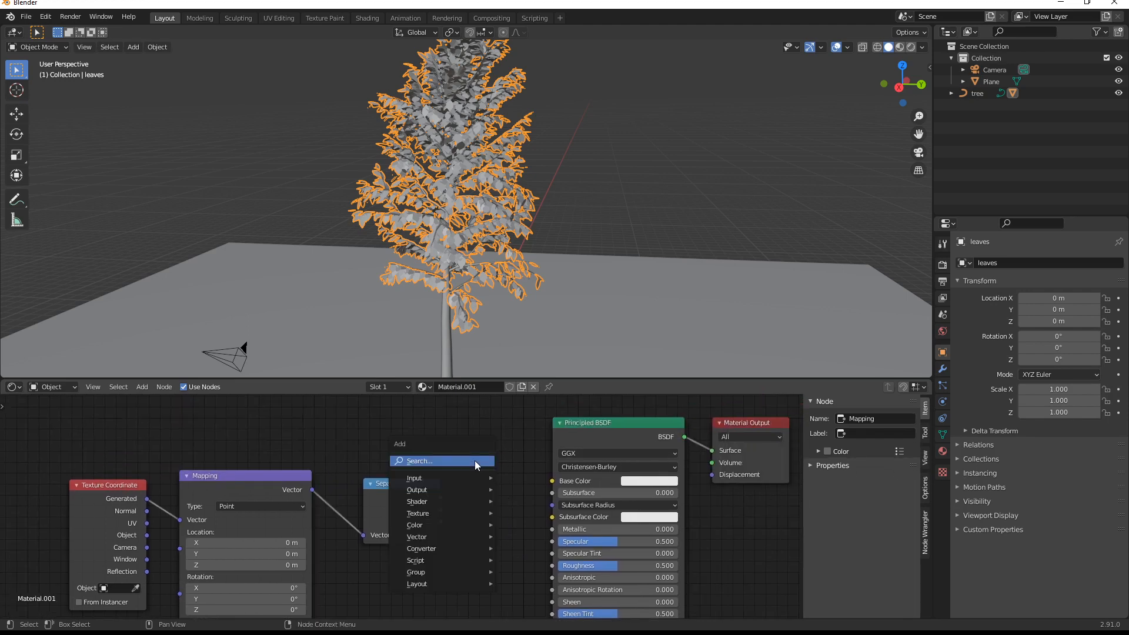
left_click(475, 460)
type("col")
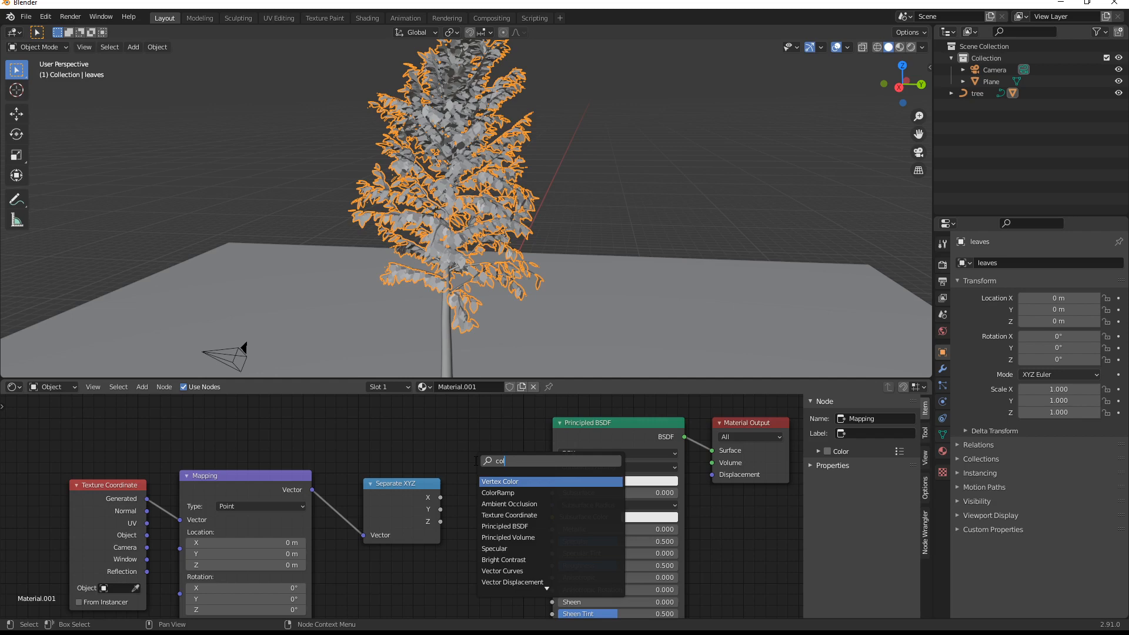
type("o")
key("Down")
key("Return")
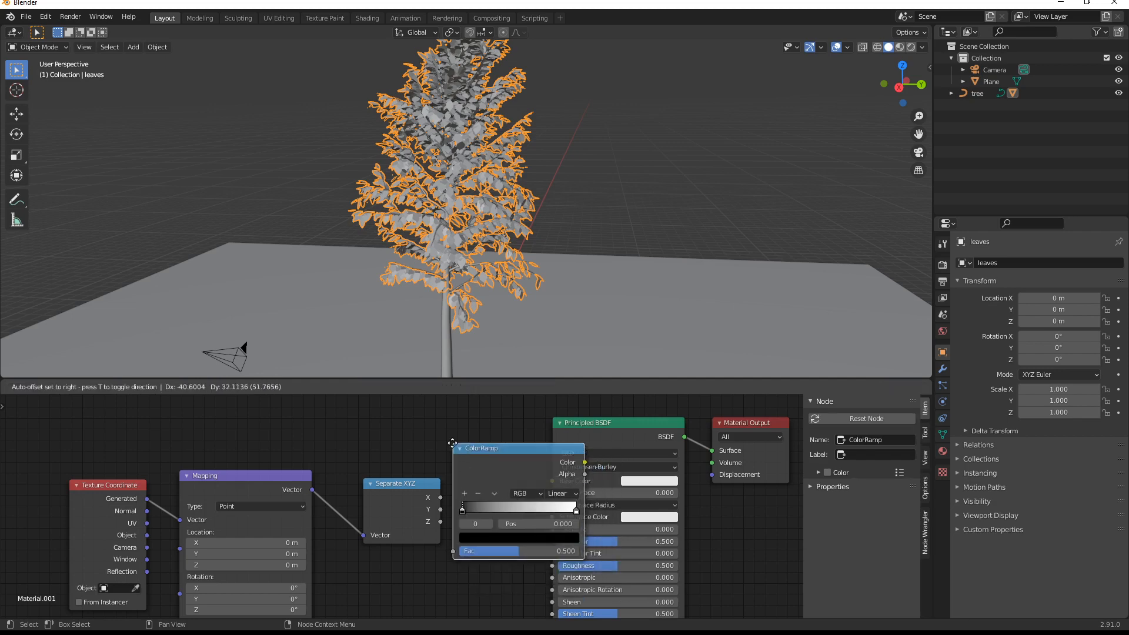
left_click(448, 440)
scroll(411, 509, "down", 1)
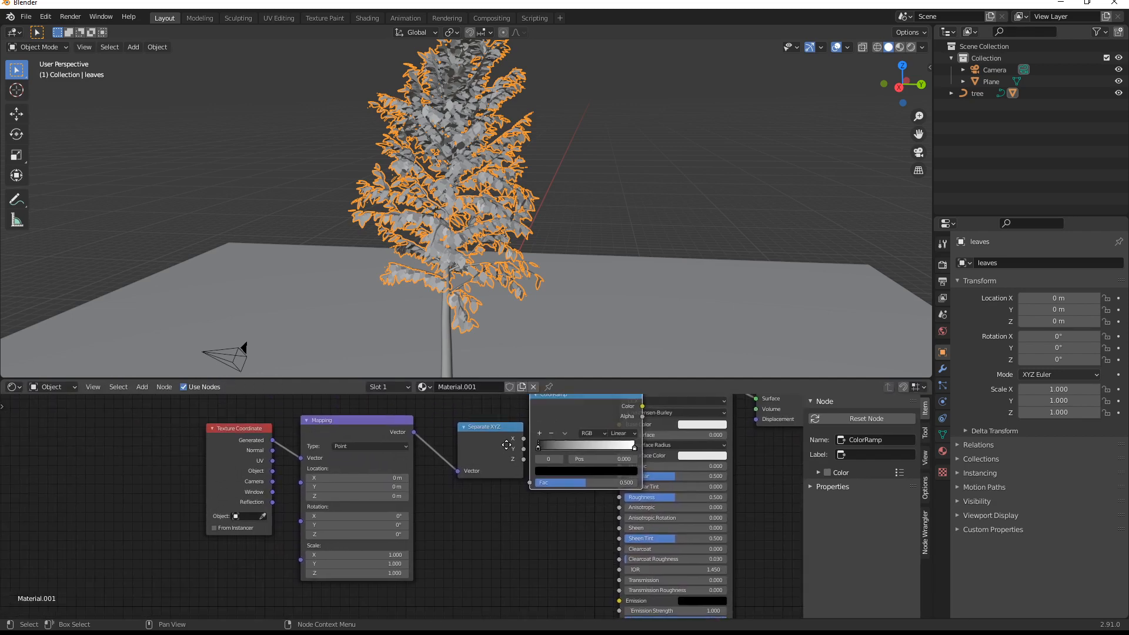
middle_click_drag(411, 510, 493, 565)
left_click_drag(495, 569, 215, 430)
left_click_drag(348, 420, 269, 421)
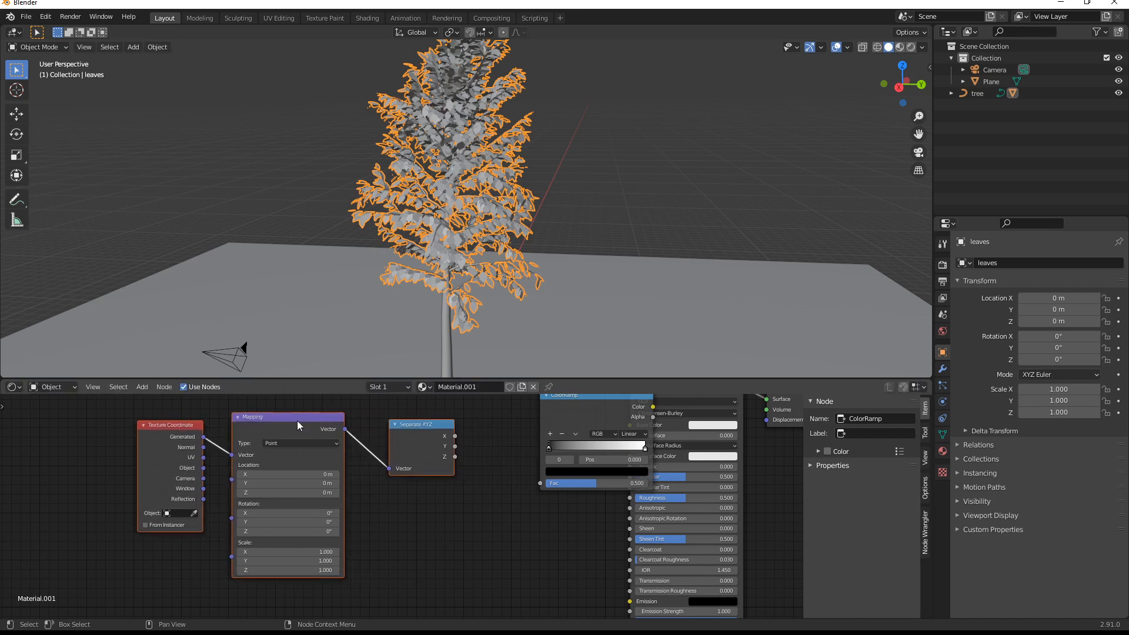
left_click_drag(580, 403, 539, 421)
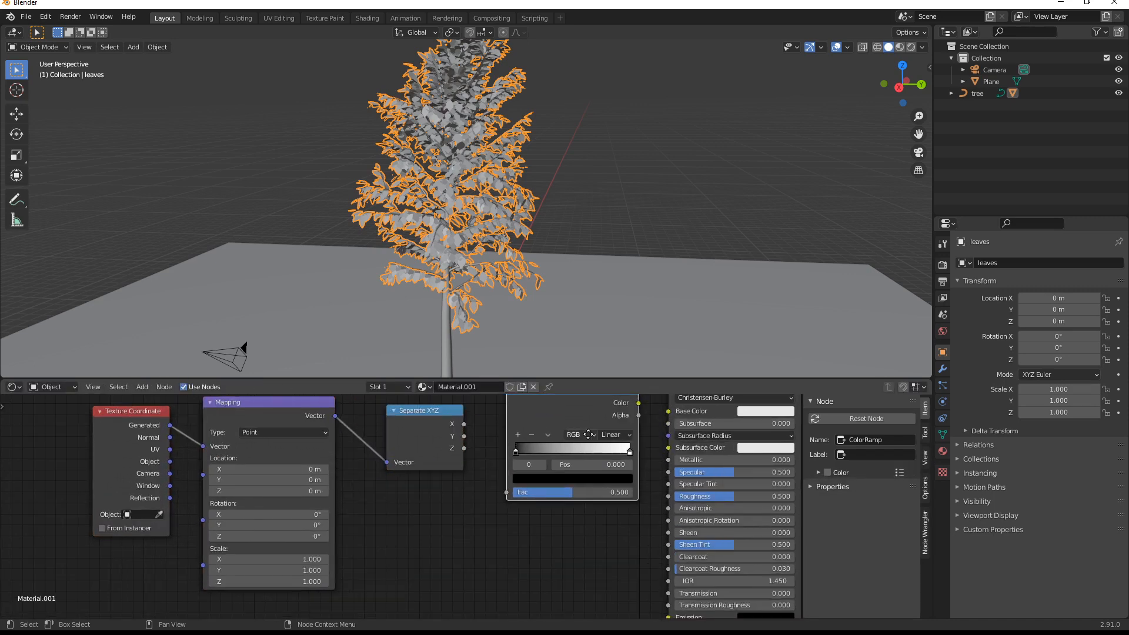
scroll(382, 478, "up", 2)
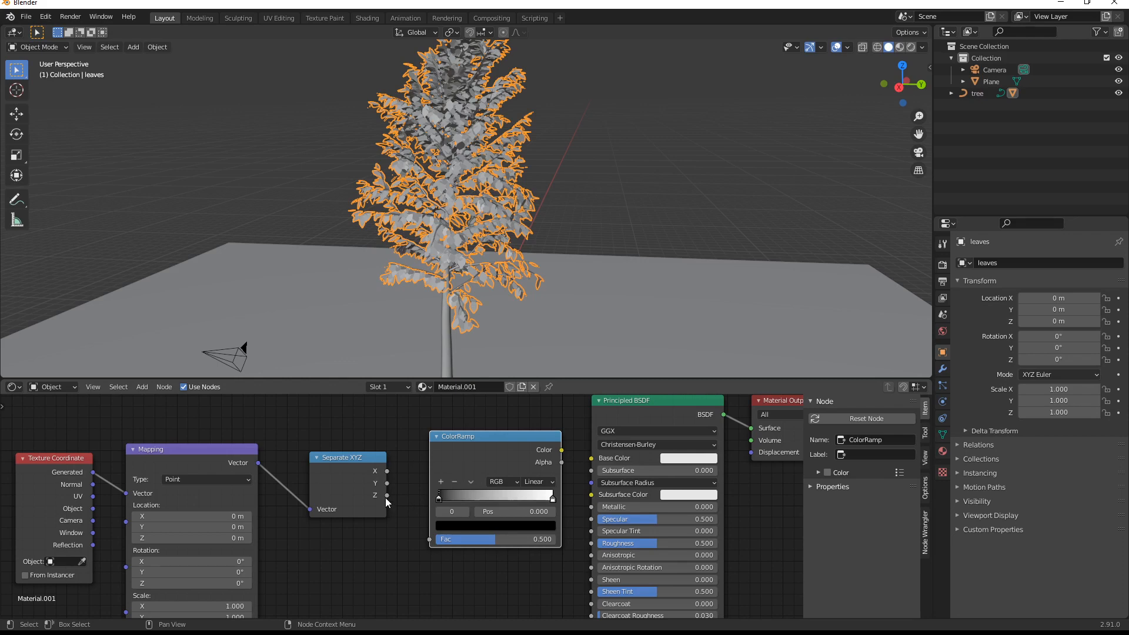
- Link Separate XYZ's Z into the ColorRamp factor and its colour into Base Color
left_click_drag(387, 496, 430, 539)
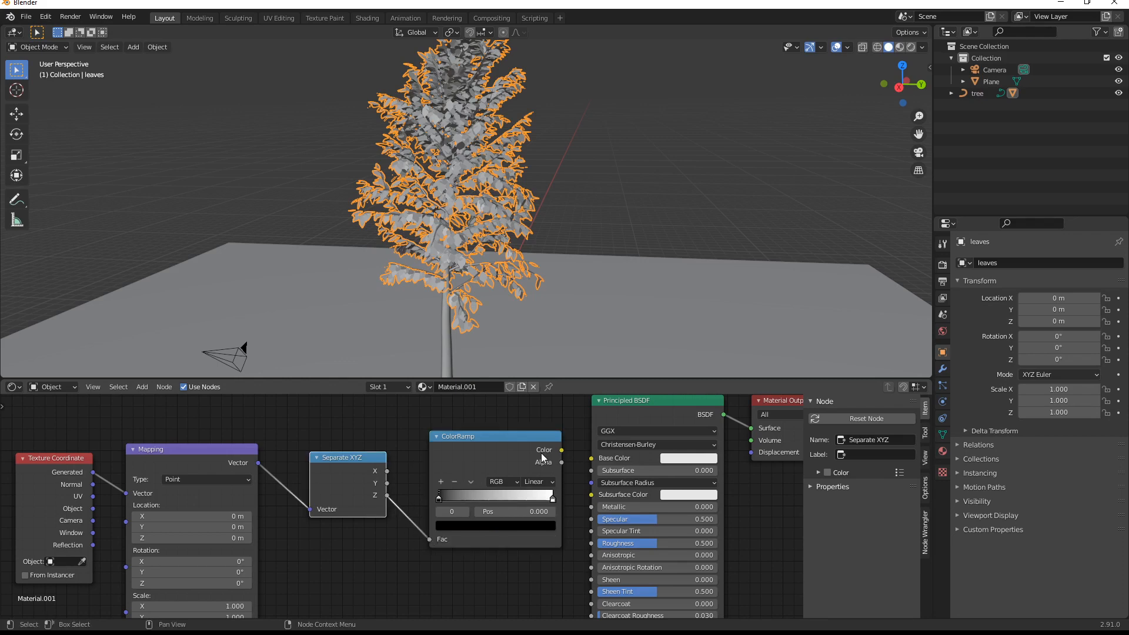
left_click_drag(561, 451, 591, 457)
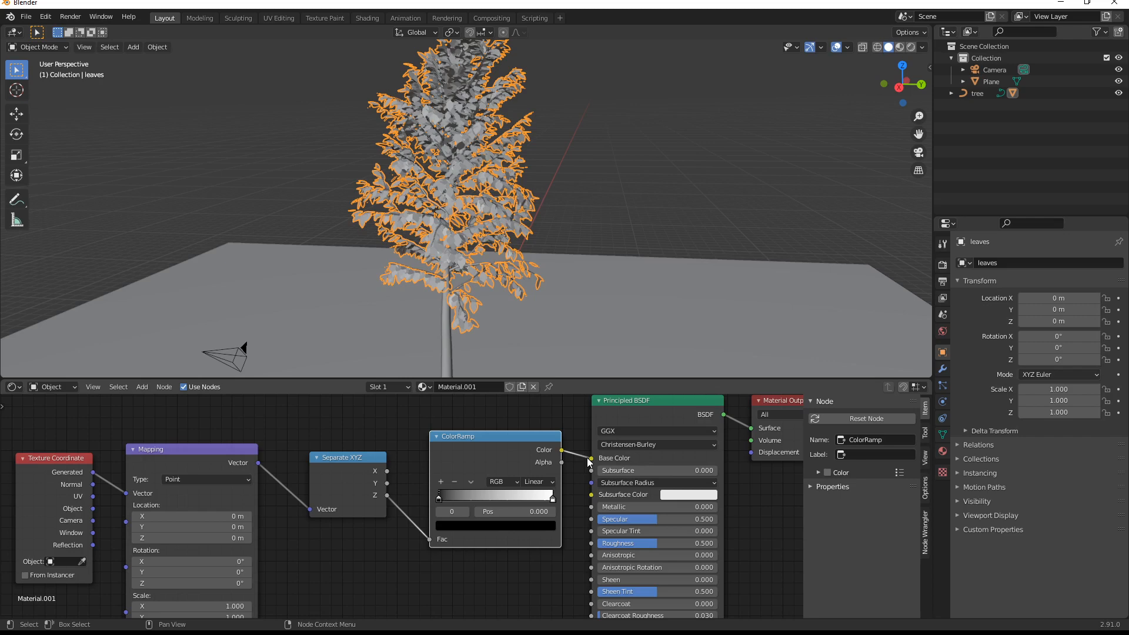
- Switch the viewport to rendered shading lit by the Scene World and view the tree
left_click(622, 187)
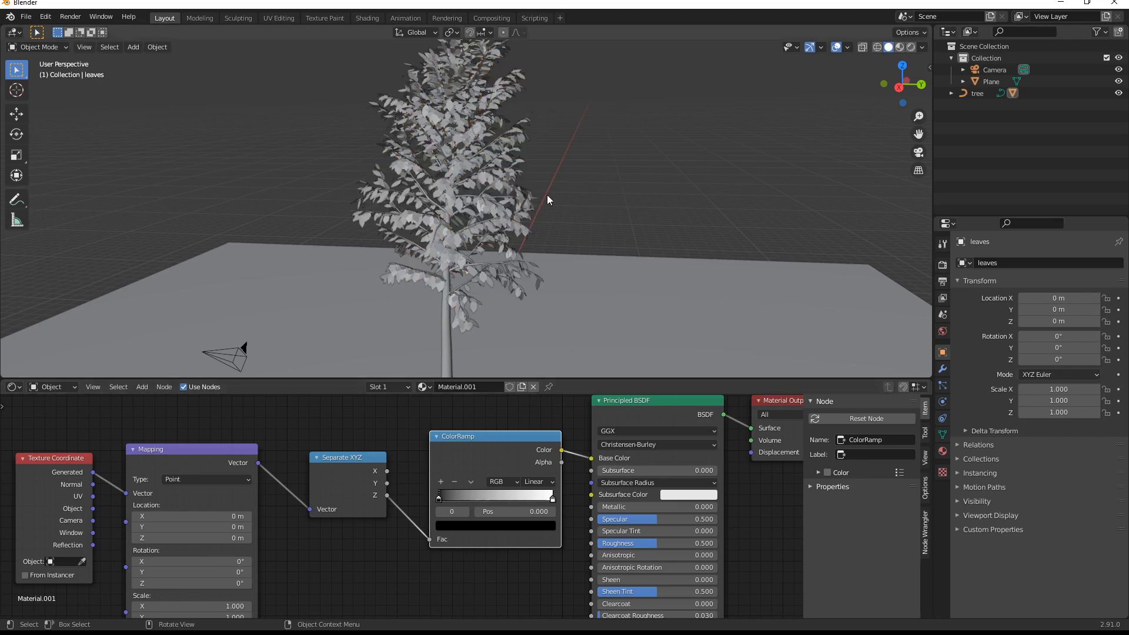
left_click(911, 48)
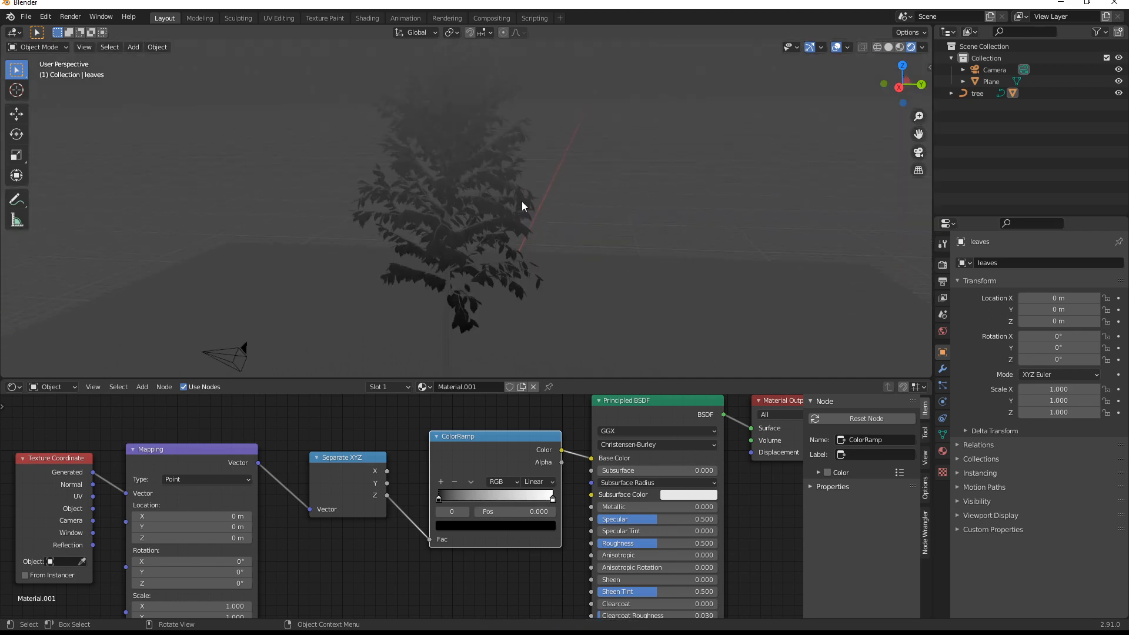
left_click(923, 48)
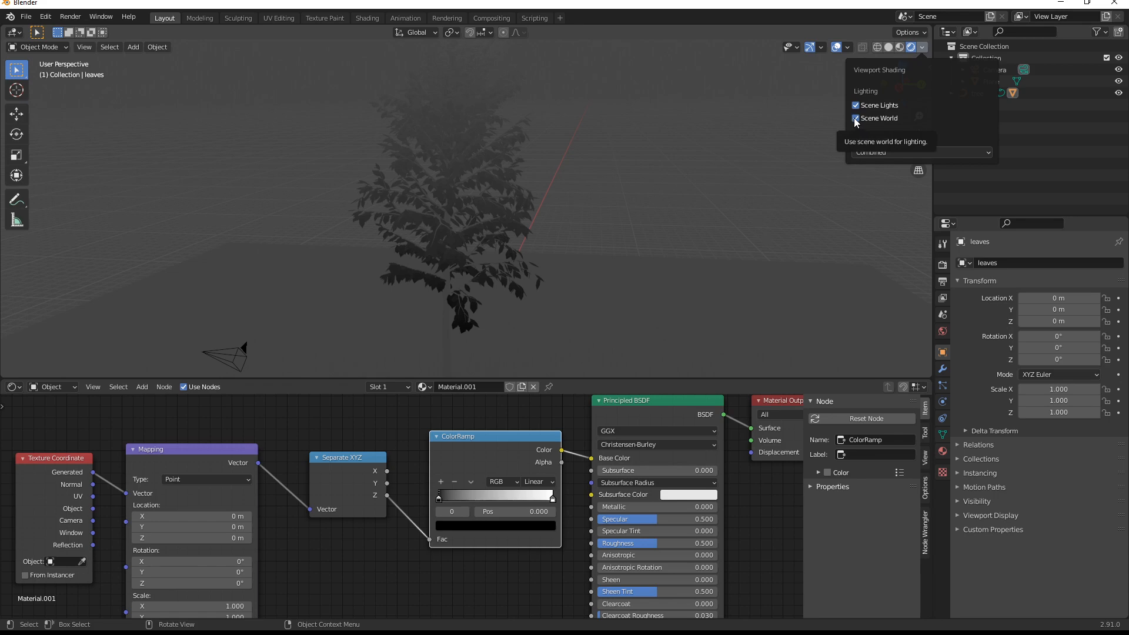
left_click(854, 119)
mouse_move(514, 214)
middle_mouse_down()
mouse_move(537, 218)
mouse_move(491, 195)
mouse_move(541, 213)
mouse_move(541, 230)
mouse_move(517, 246)
middle_mouse_up()
scroll(518, 245, "up", 3)
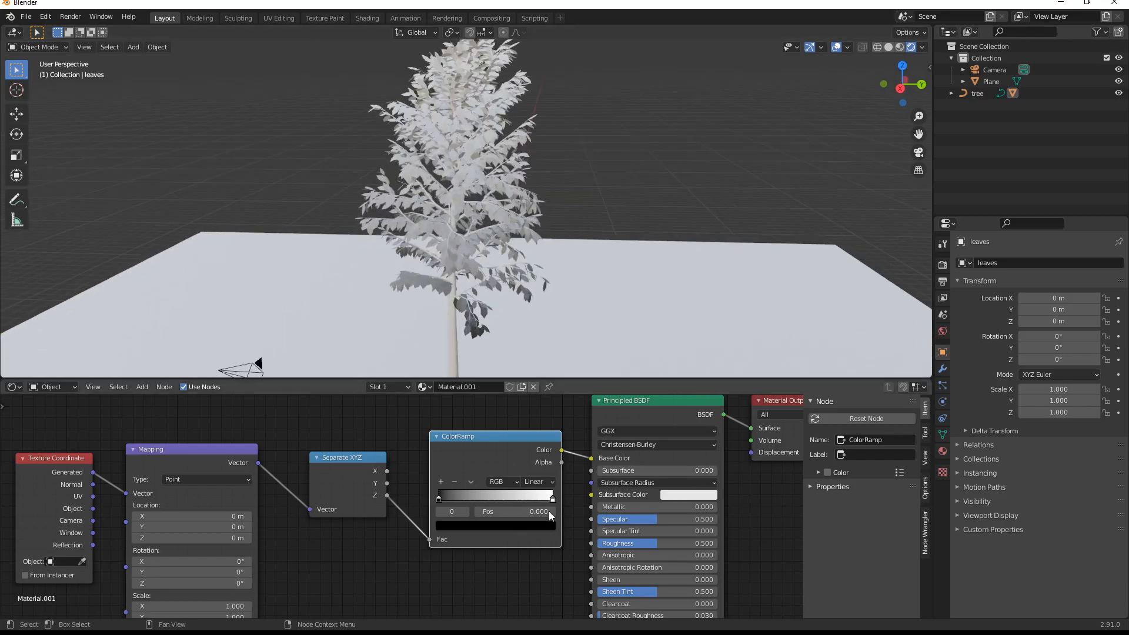
- Set the left ColorRamp stop to a bright saturated orange-red
left_click_drag(480, 440, 472, 438)
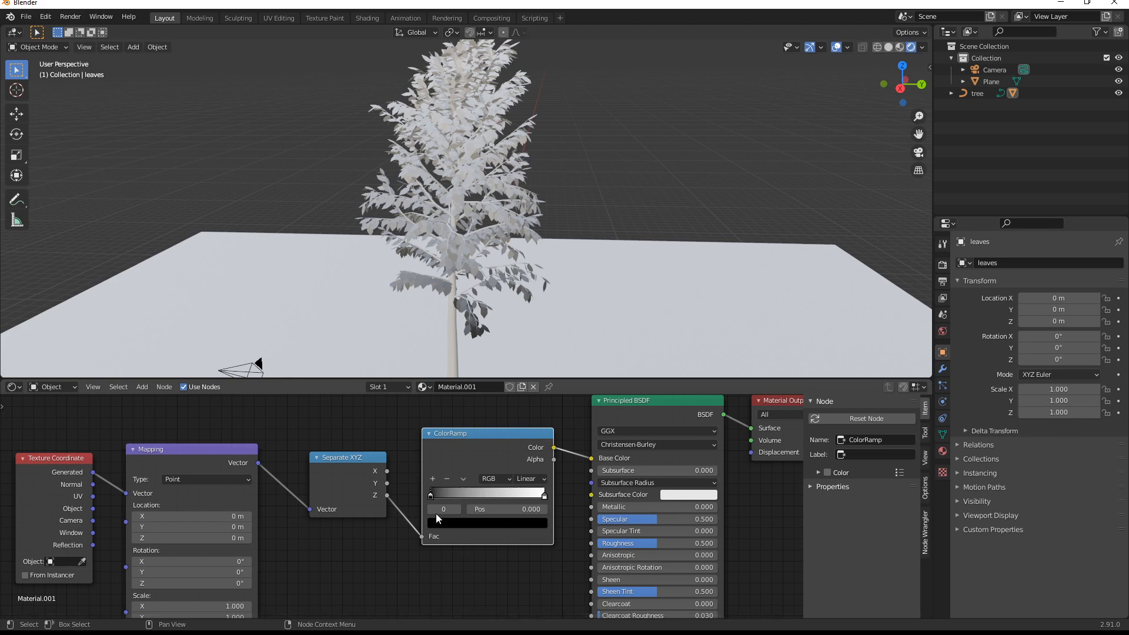
left_click(438, 522)
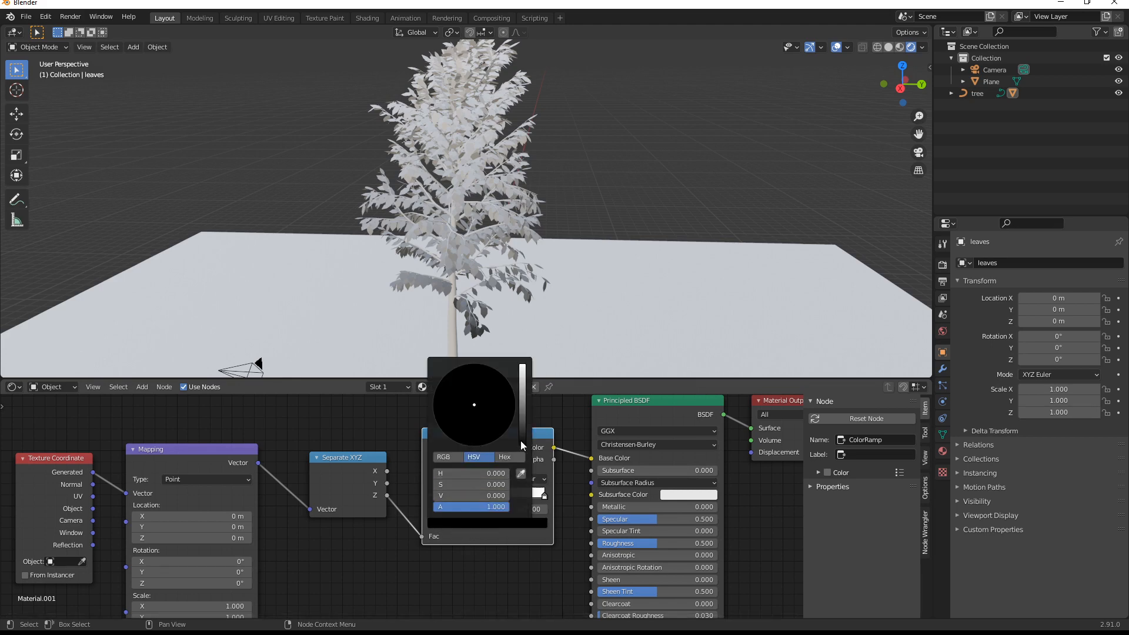
left_click_drag(523, 440, 523, 365)
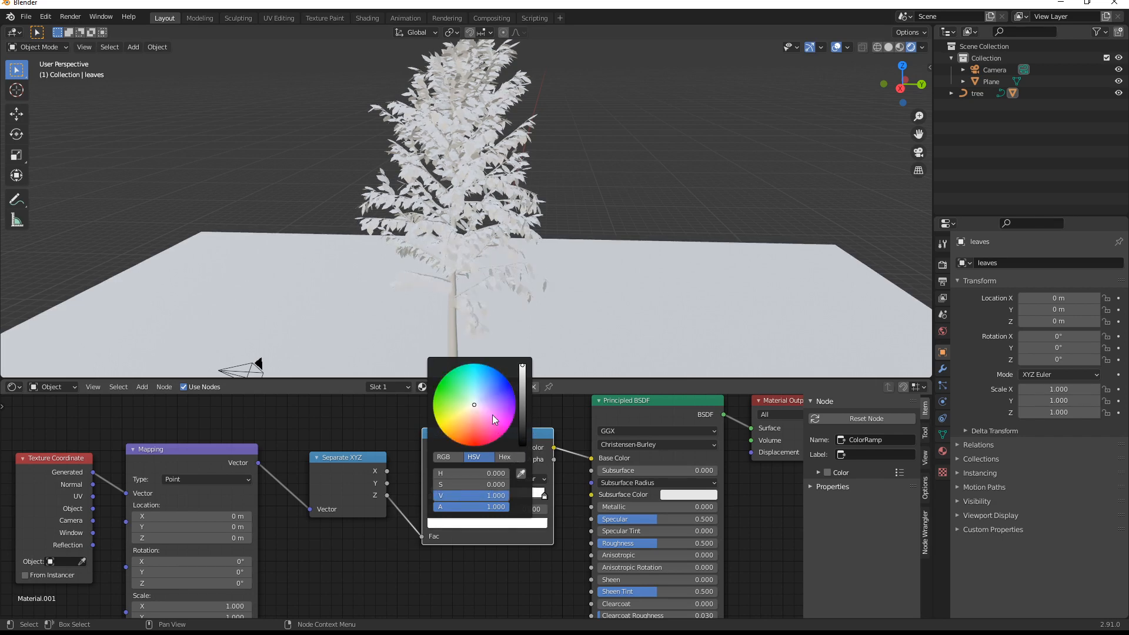
mouse_move(476, 406)
left_mouse_down()
mouse_move(490, 411)
mouse_move(483, 443)
mouse_move(459, 436)
mouse_move(463, 444)
left_mouse_up()
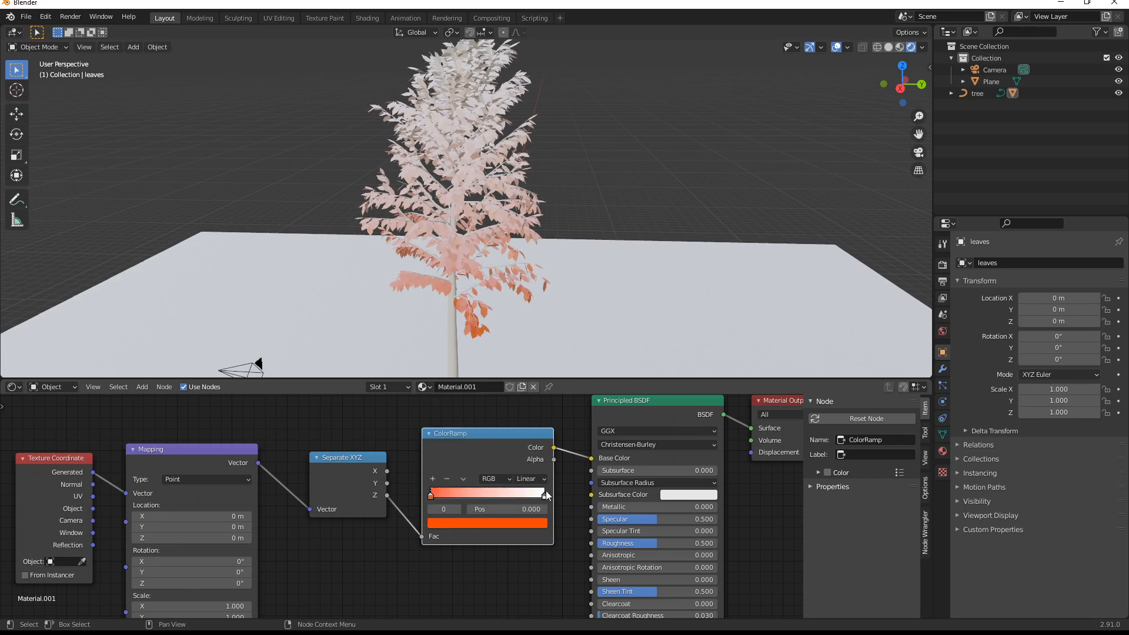
- Set the right ColorRamp stop to orange-yellow and check the tree in the viewport
left_click(545, 495)
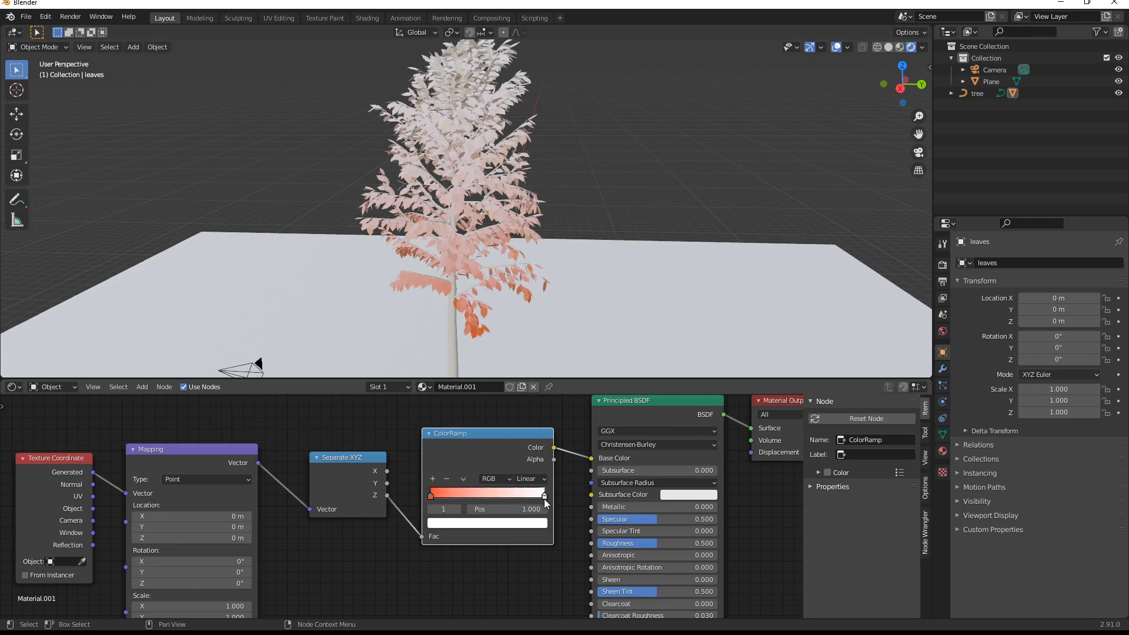
left_click(527, 524)
left_click(470, 412)
left_click_drag(470, 412, 444, 434)
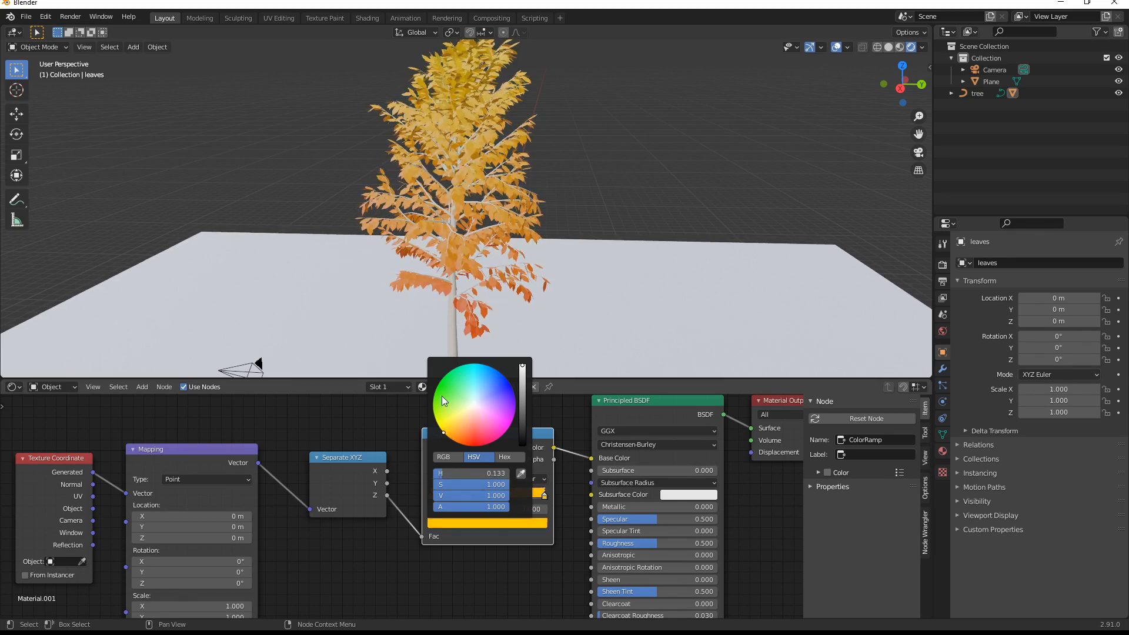
mouse_move(476, 291)
middle_mouse_down()
mouse_move(530, 204)
mouse_move(554, 193)
mouse_move(533, 179)
mouse_move(520, 225)
middle_mouse_up()
- Set the ramp interpolation to Ease and change the top stop to a lighter blue
left_click(531, 479)
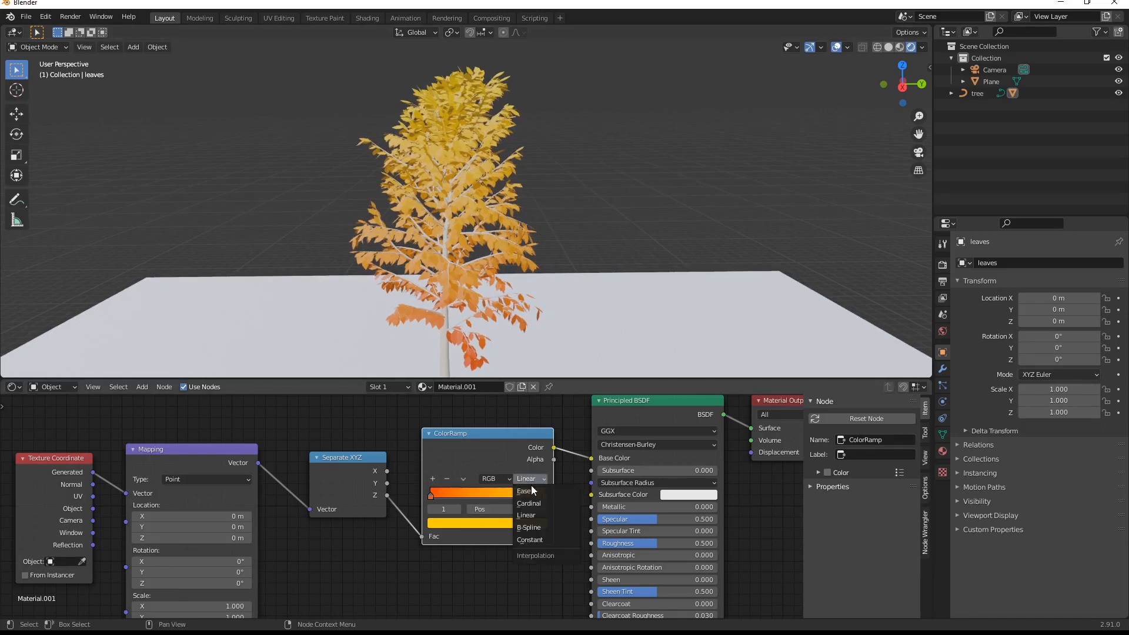
left_click(533, 491)
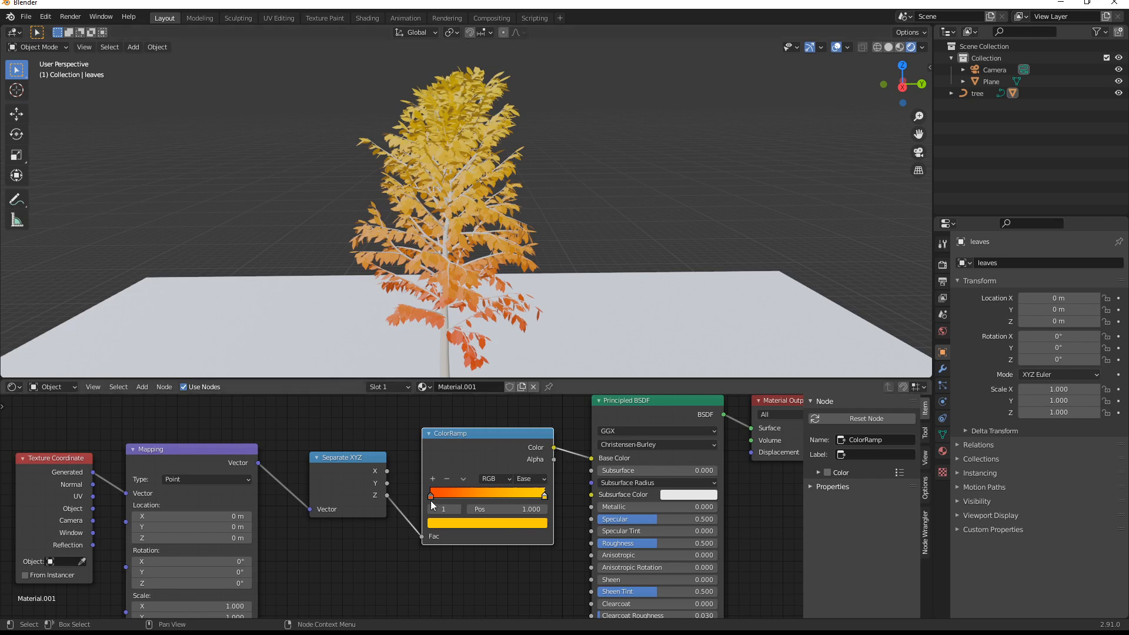
left_click(443, 523)
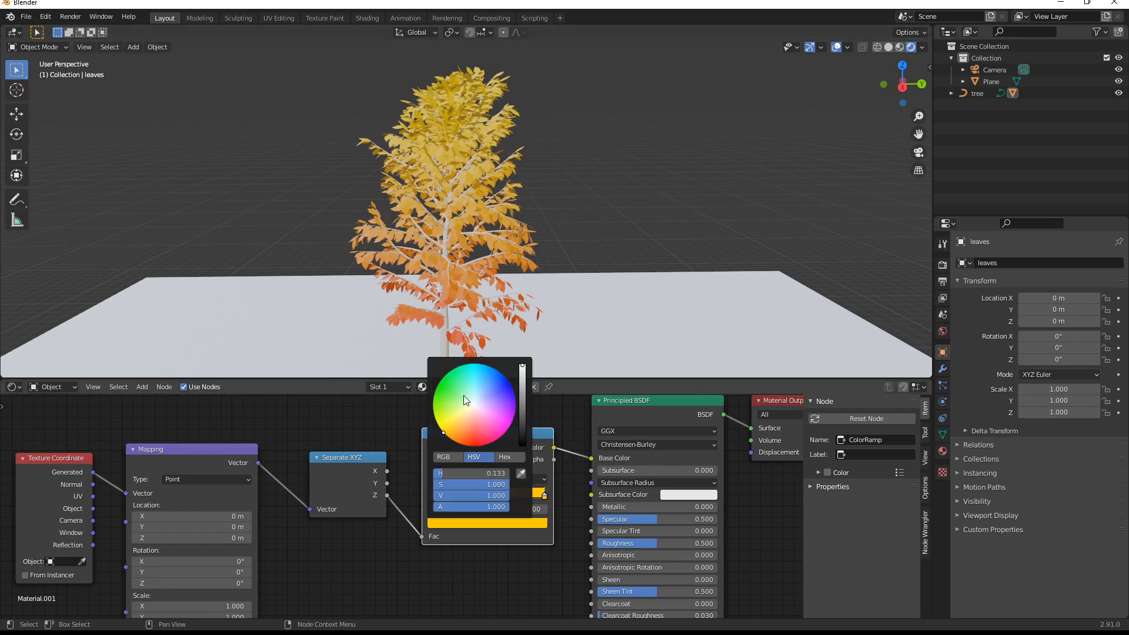
left_click_drag(464, 399, 508, 379)
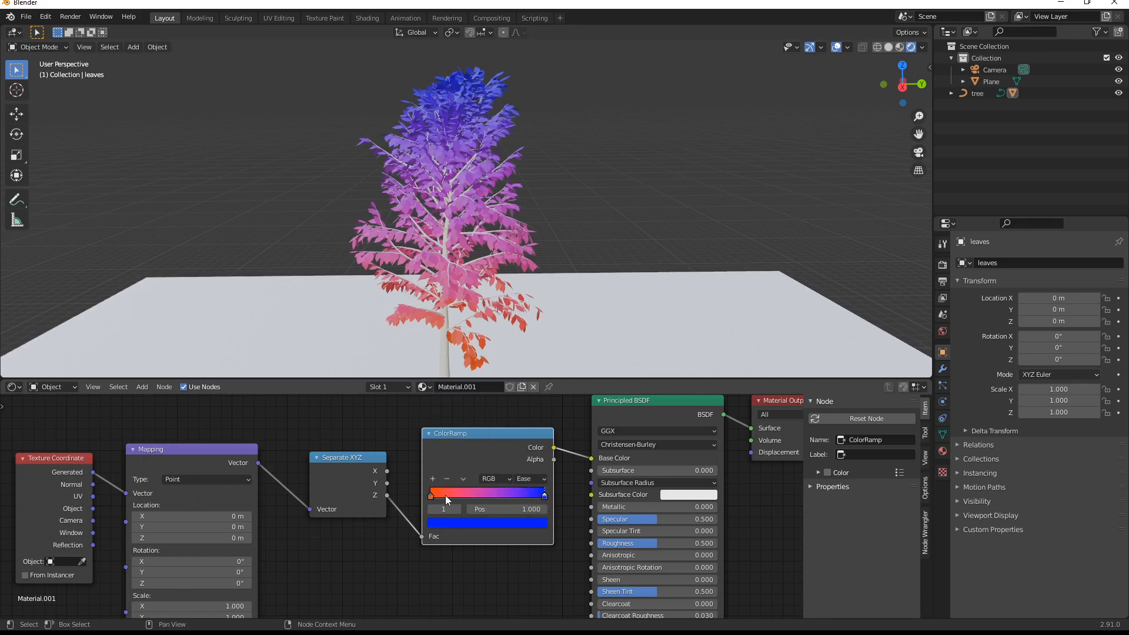
left_click(530, 522)
left_click_drag(499, 392, 491, 366)
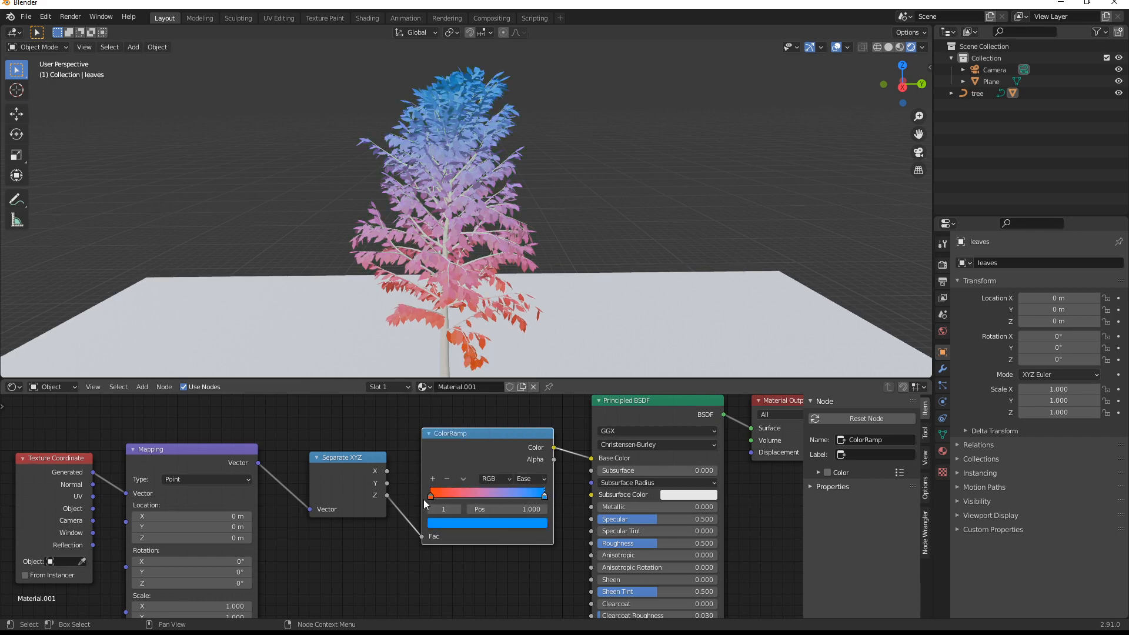
- Change the other ramp stop to deep blue and view the blue tree
left_click(458, 522)
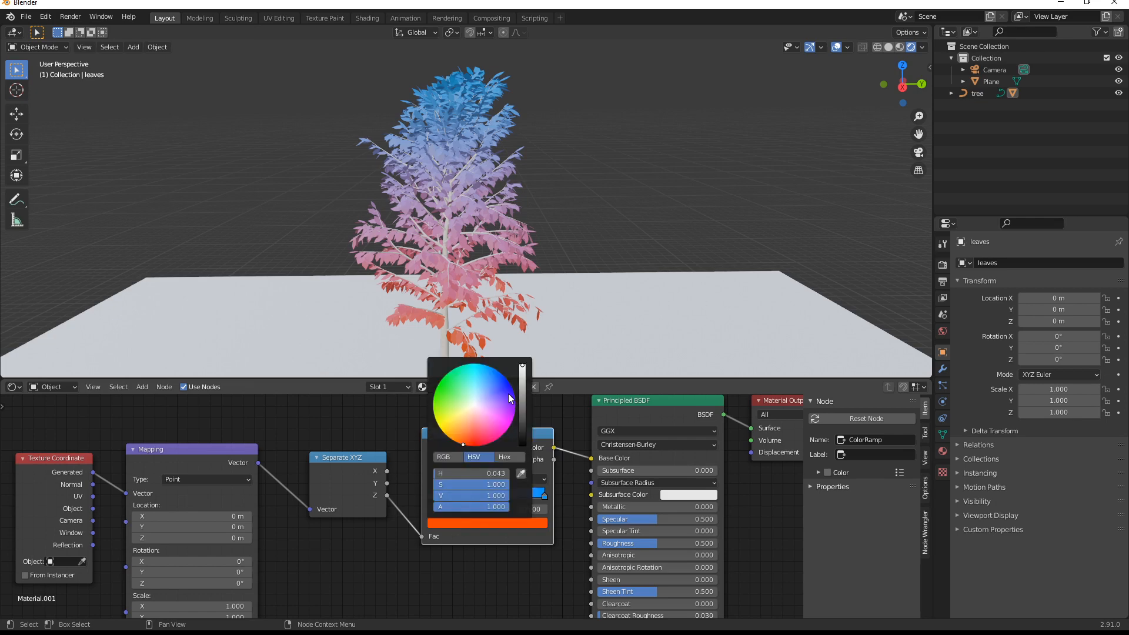
left_click_drag(509, 394, 508, 382)
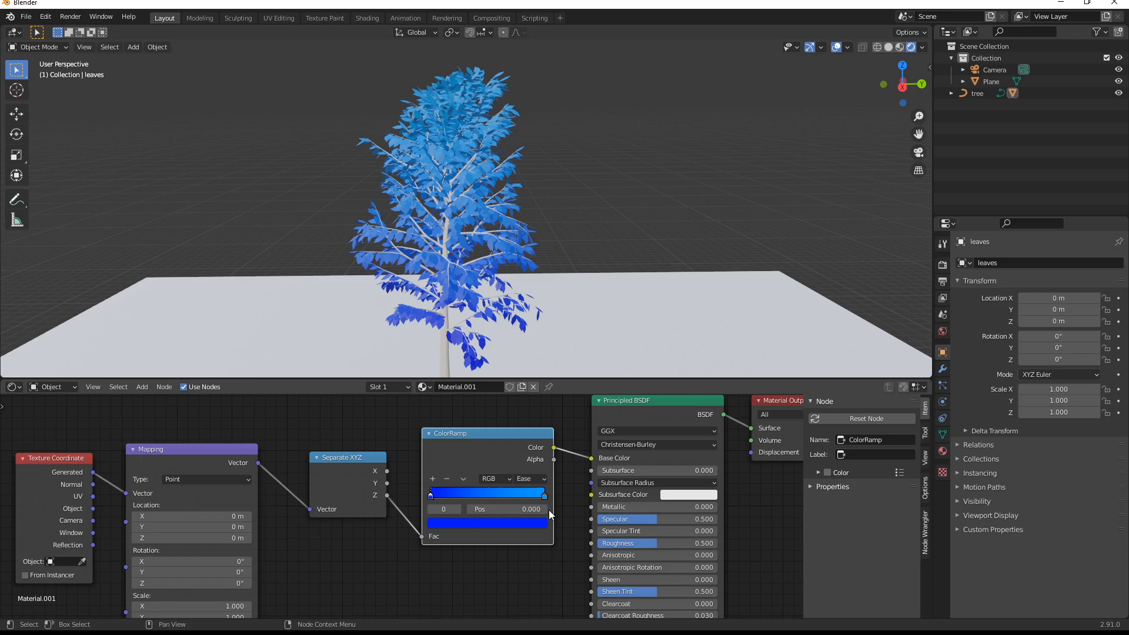
mouse_move(493, 292)
middle_mouse_down()
mouse_move(446, 285)
mouse_move(503, 253)
mouse_move(481, 232)
middle_mouse_up()
scroll(504, 253, "up", 2)
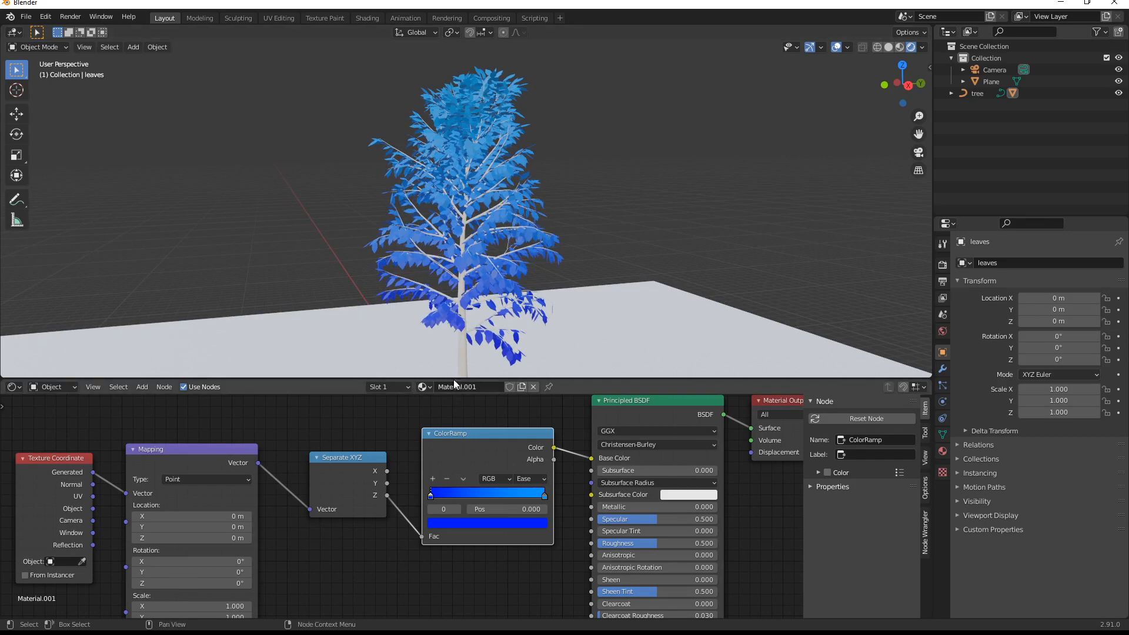
- Create a new material for the tree trunk and branches
left_click(460, 356)
left_click(491, 387)
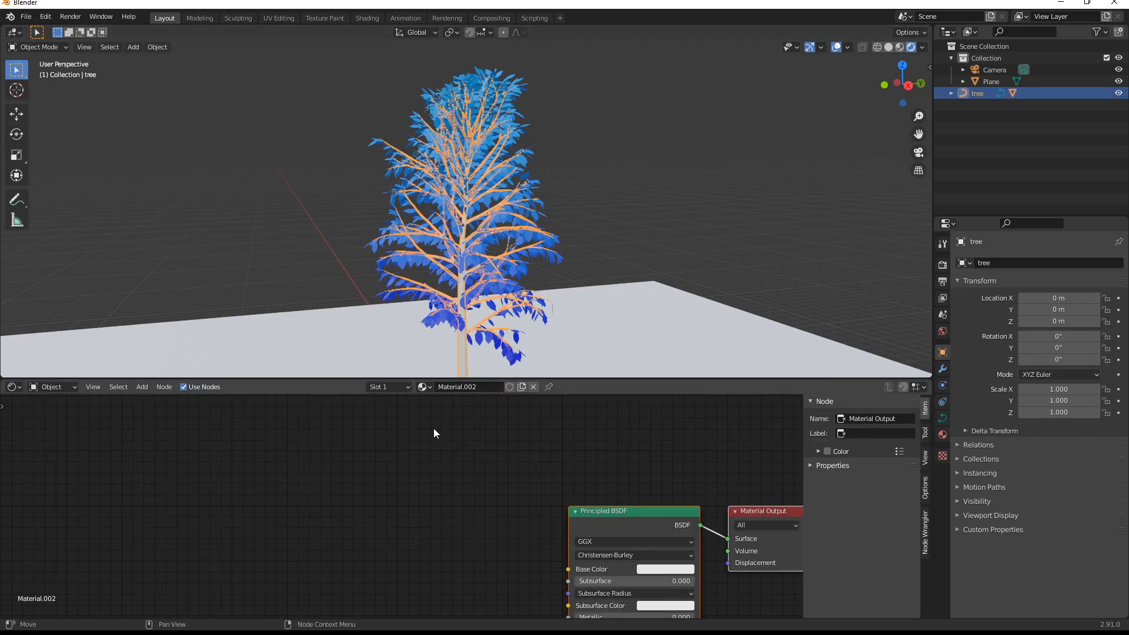
middle_click_drag(634, 445, 482, 607)
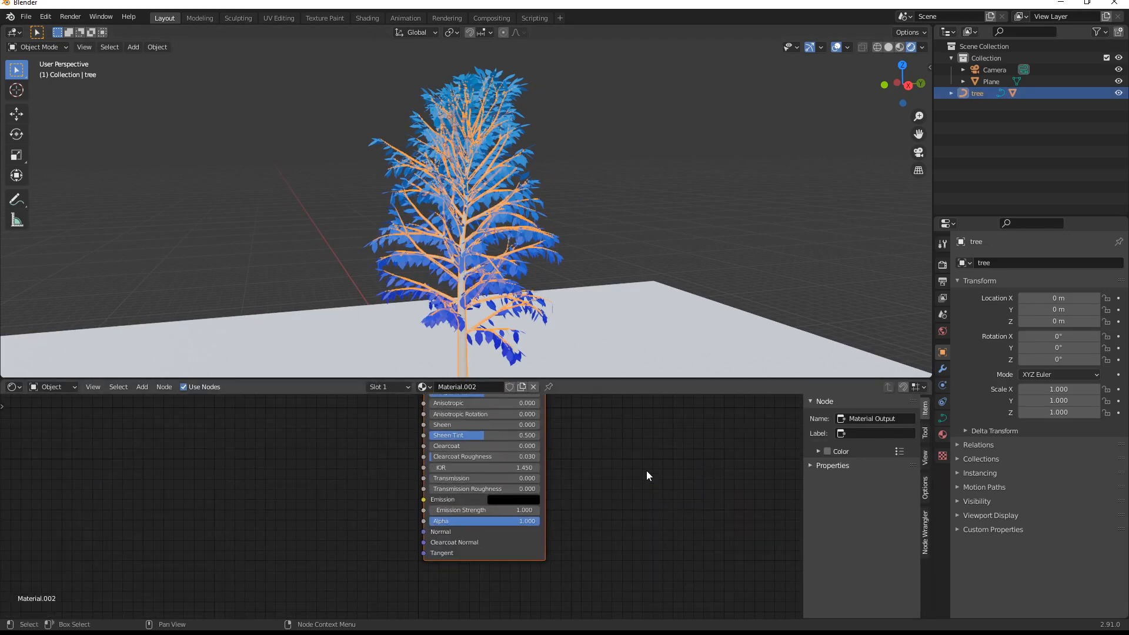
mouse_move(672, 537)
middle_mouse_down()
mouse_move(612, 498)
mouse_move(610, 560)
middle_mouse_up()
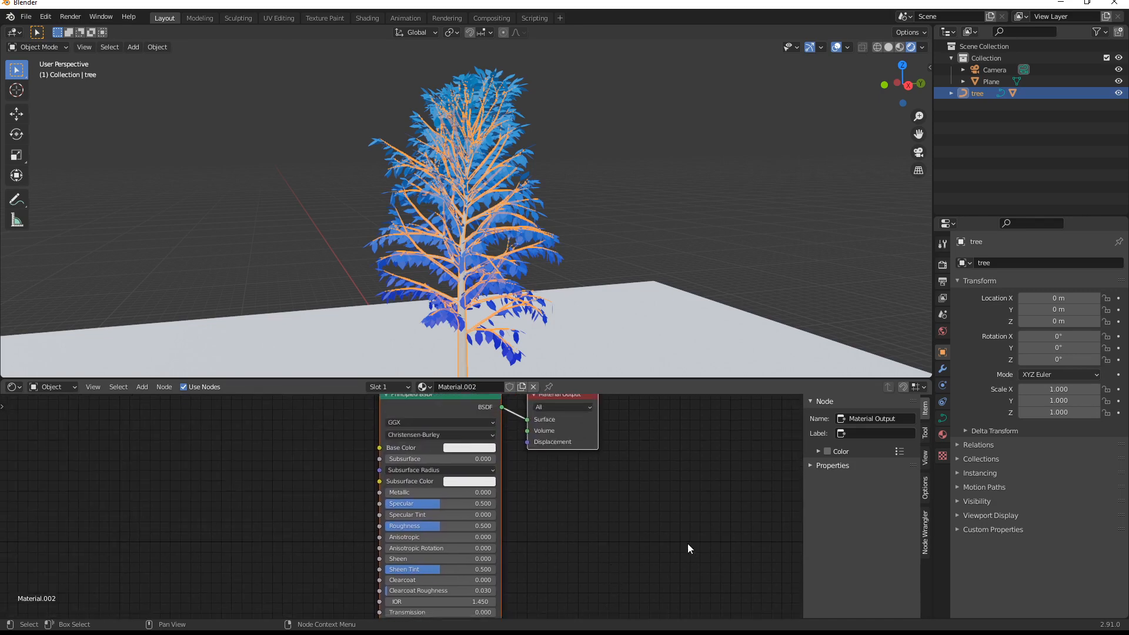
- Set the trunk's Principled BSDF base colour to a dark brown
left_click(463, 463)
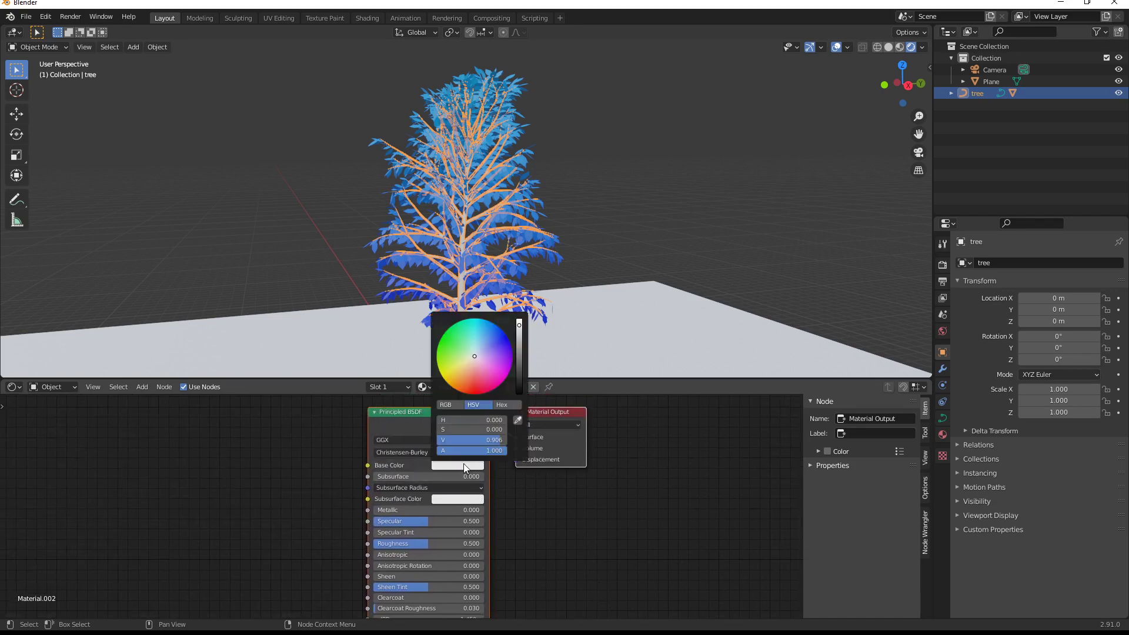
left_click(476, 375)
left_click_drag(476, 375, 471, 394)
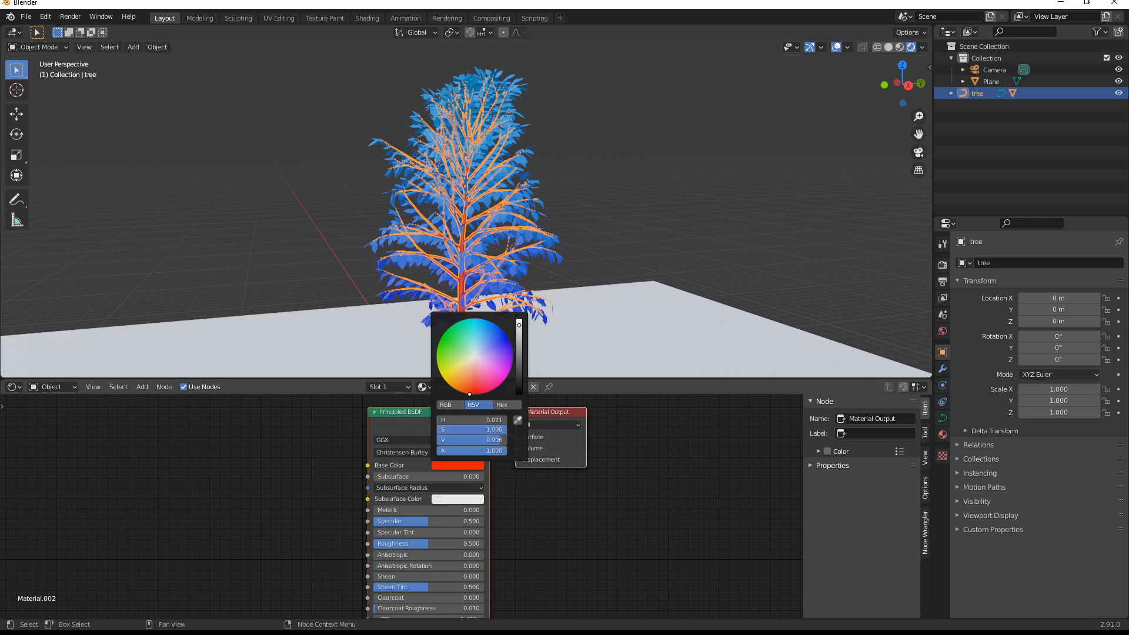
left_click_drag(519, 327, 519, 350)
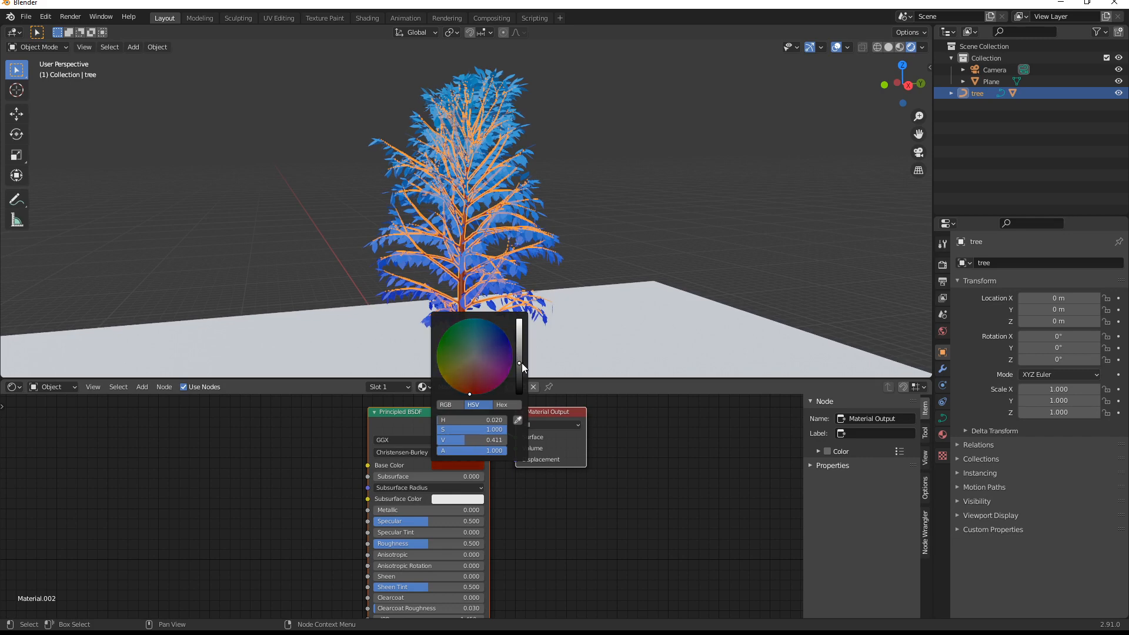
left_click(468, 389)
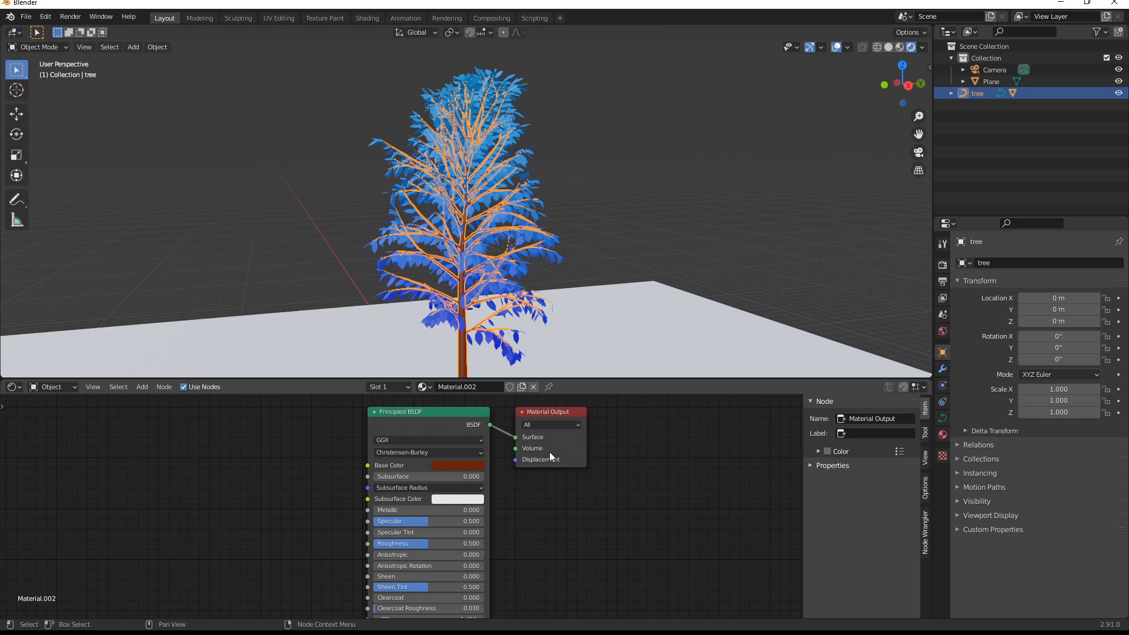
left_click(578, 321)
- Review the trunk's base colour picker, then deselect and orbit around the tree
left_click(505, 360)
left_click(472, 465)
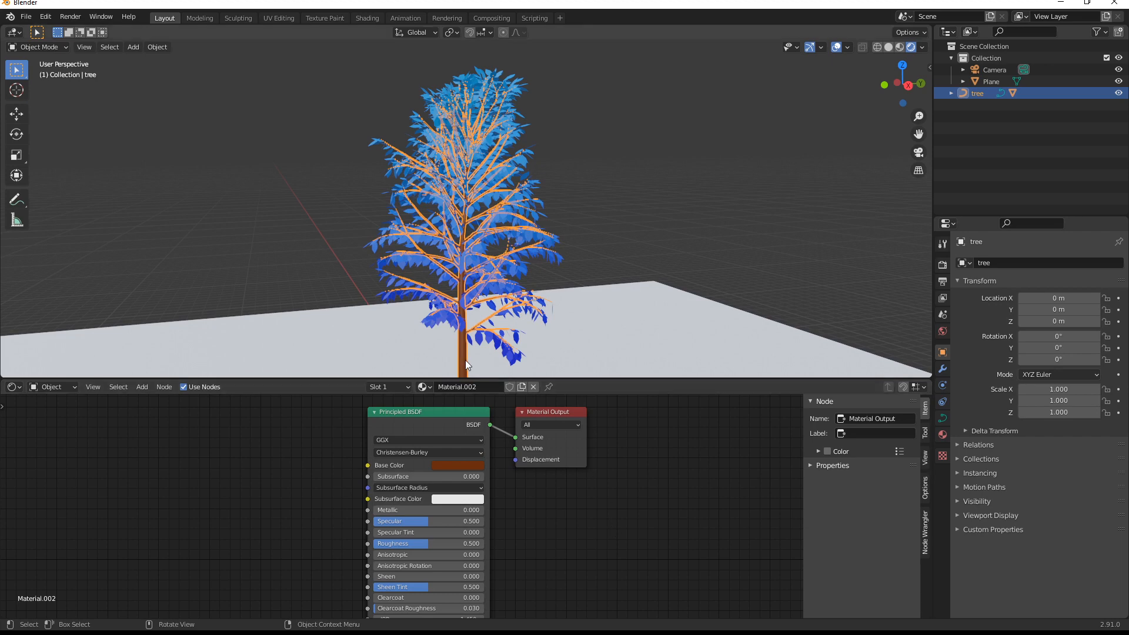
left_click(465, 359)
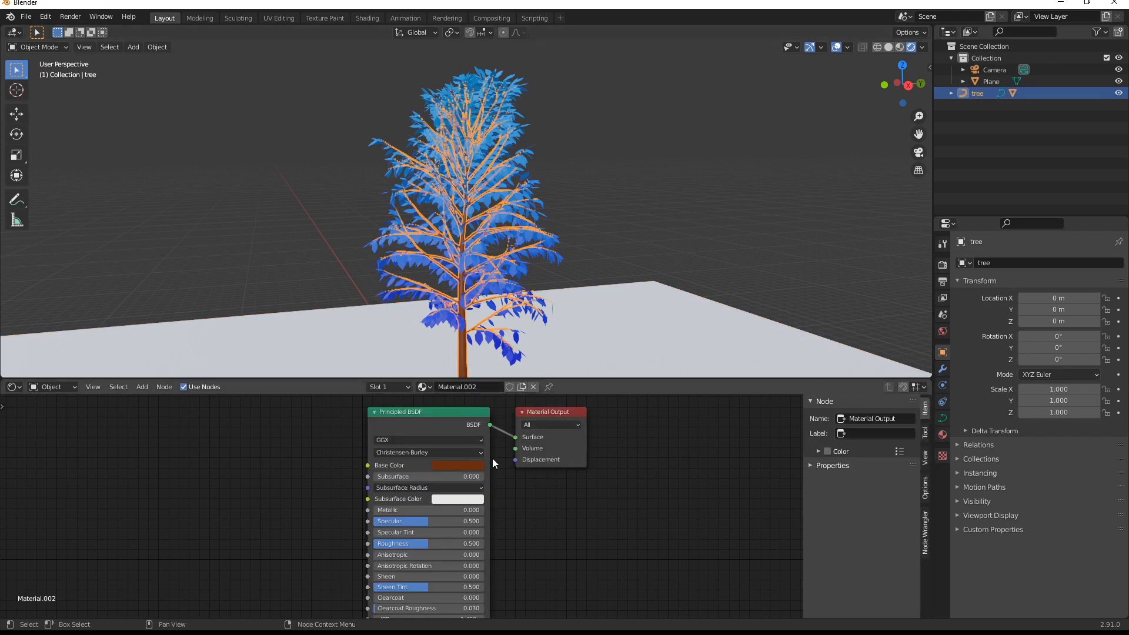
left_click(460, 467)
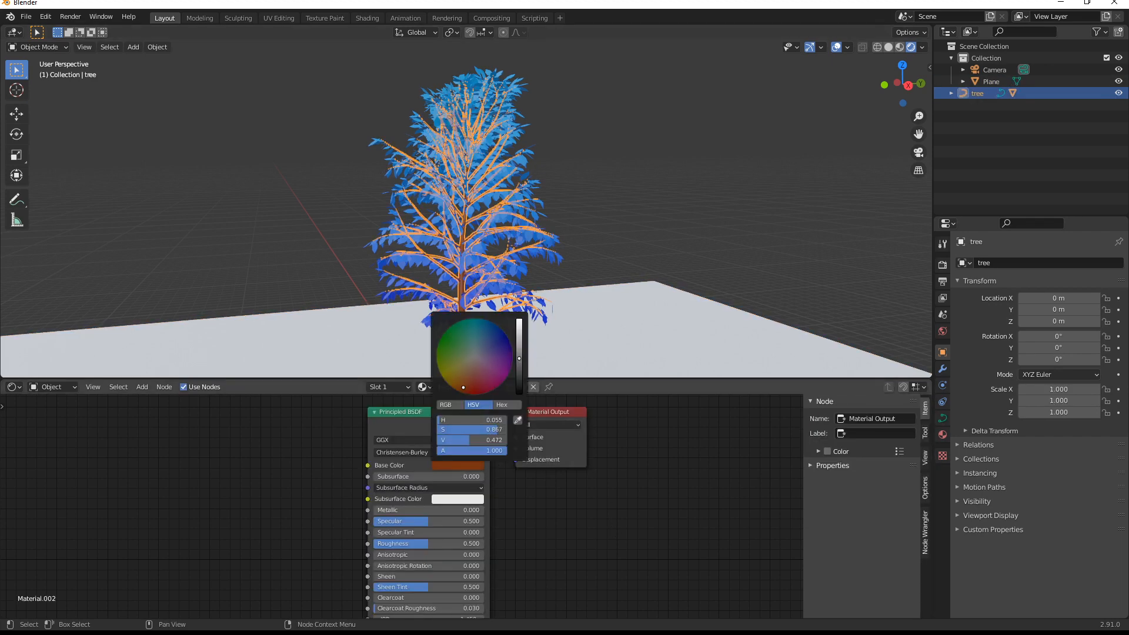
left_click(629, 286)
left_click(663, 187)
mouse_move(662, 187)
middle_mouse_down()
mouse_move(588, 230)
mouse_move(644, 194)
mouse_move(644, 176)
mouse_move(630, 221)
mouse_move(619, 214)
middle_mouse_up()
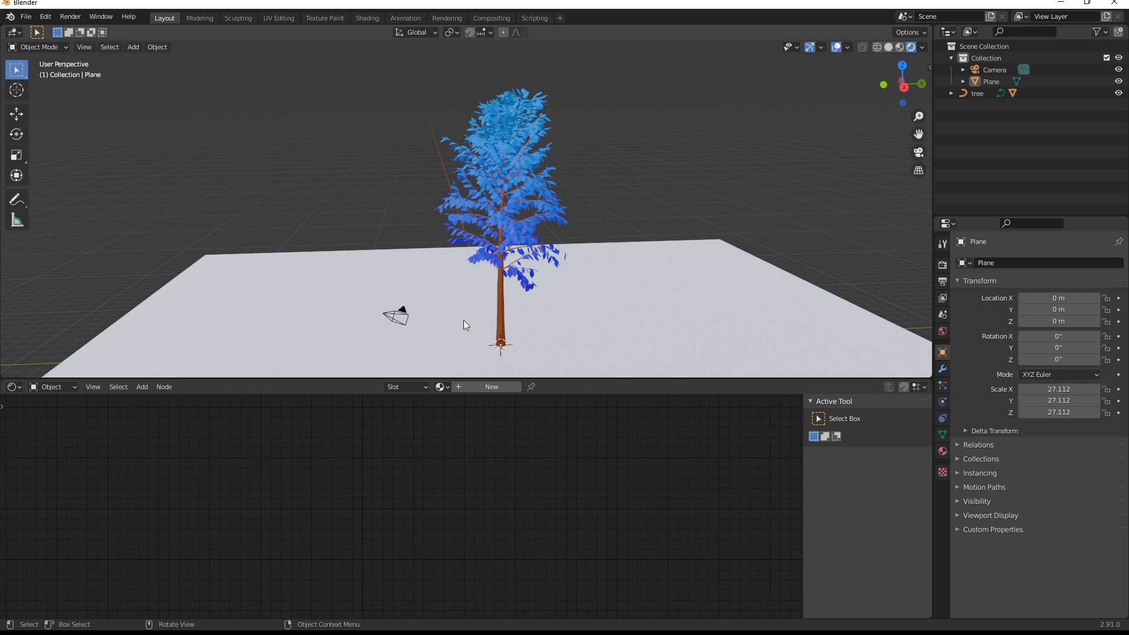
- Enter camera view and fly the camera back, left and up to frame the tree, then confirm
left_click(403, 319)
left_click(401, 317)
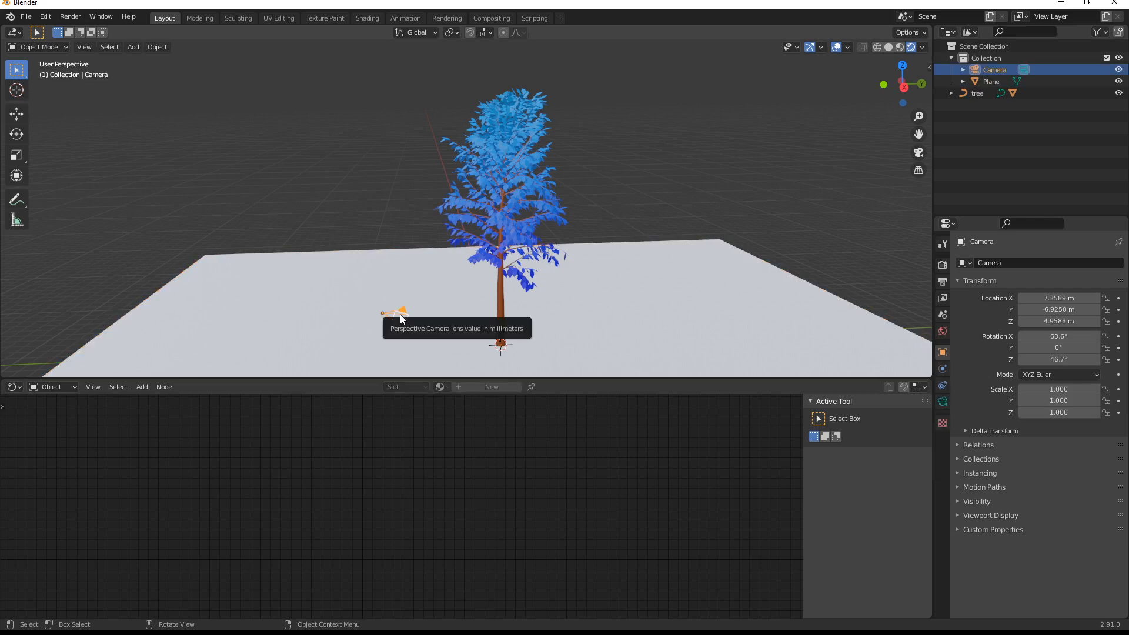
key("KP_0")
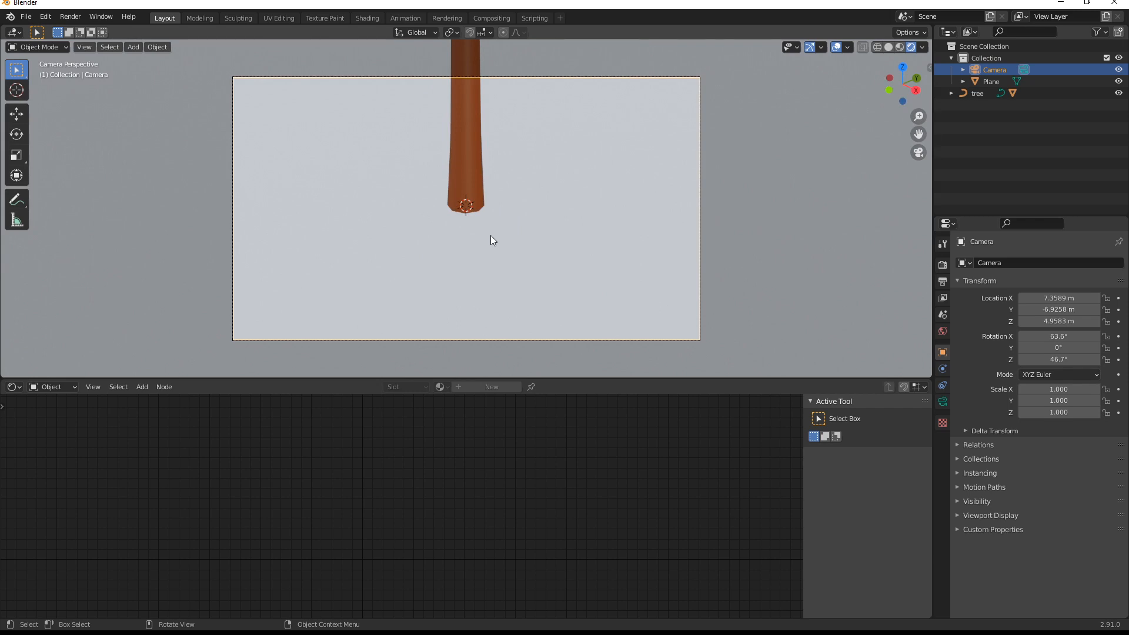
key("shift")
key("shift+grave")
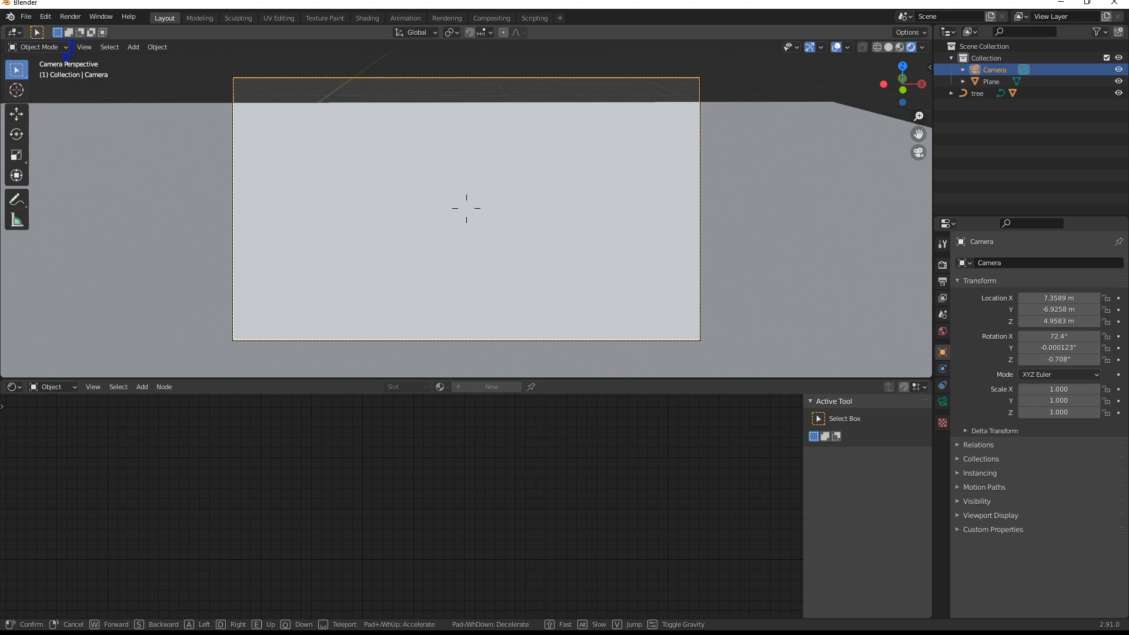
key("s")
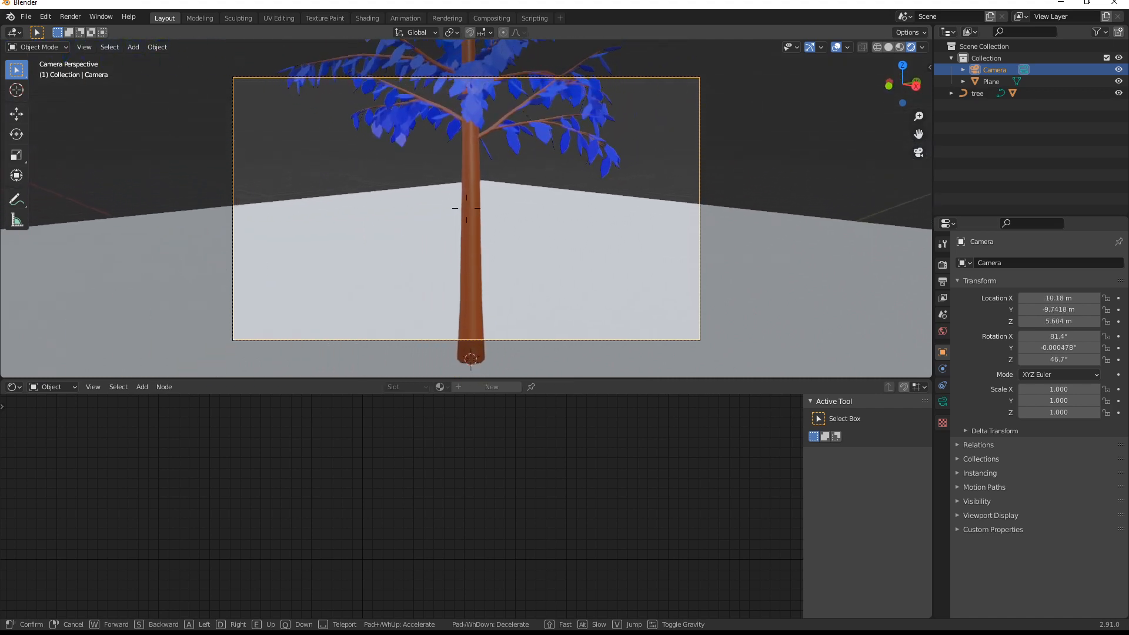
key("s")
key("s")
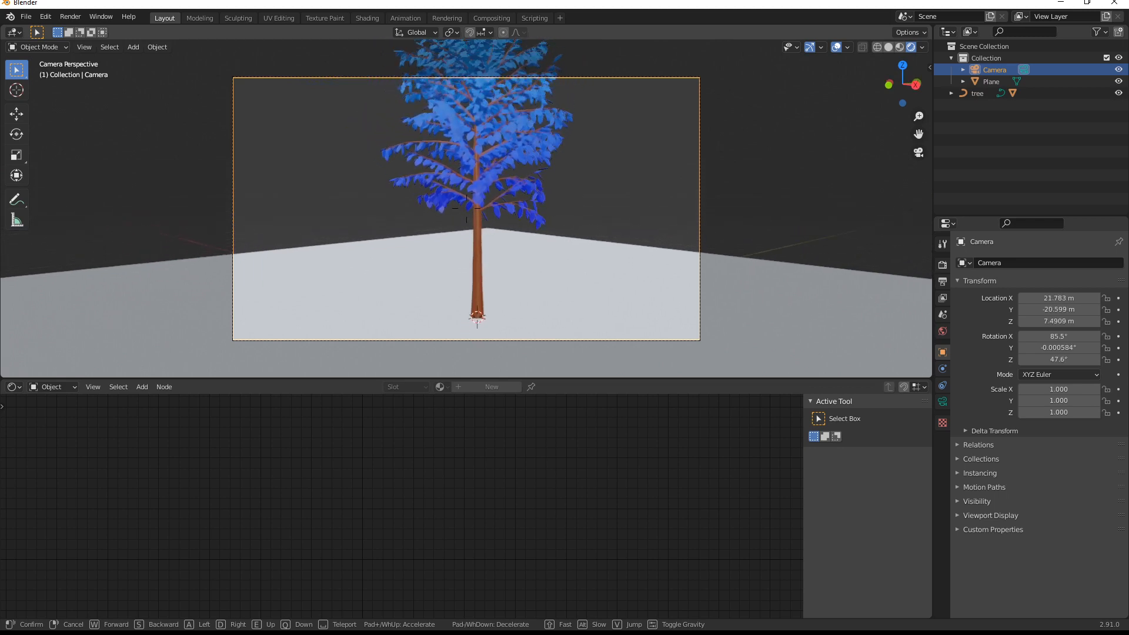
key("s")
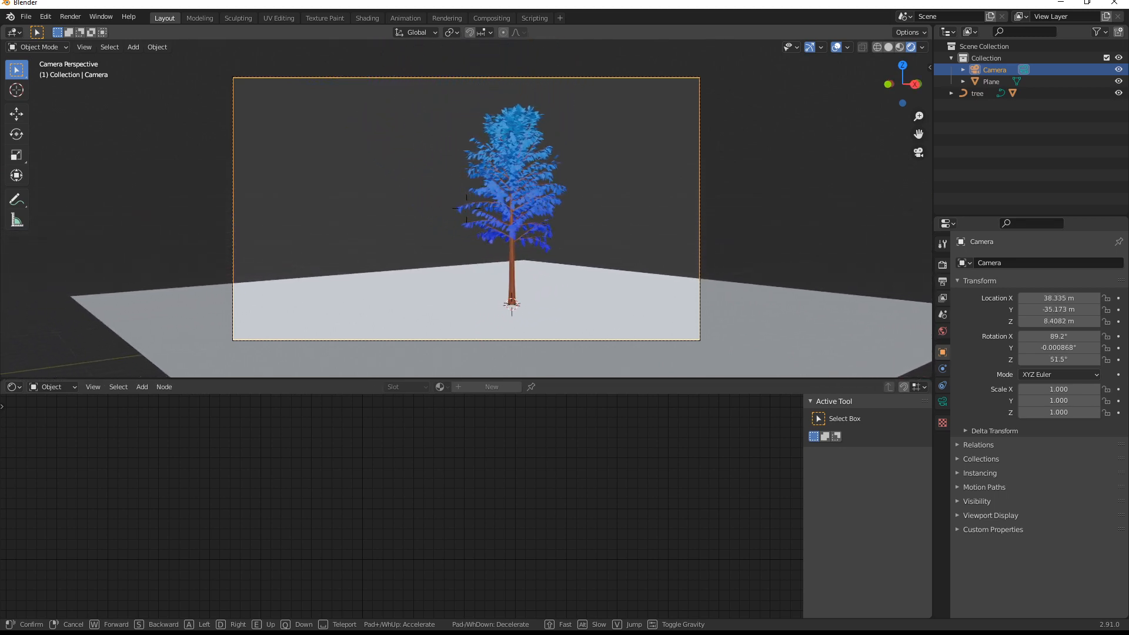
key("w")
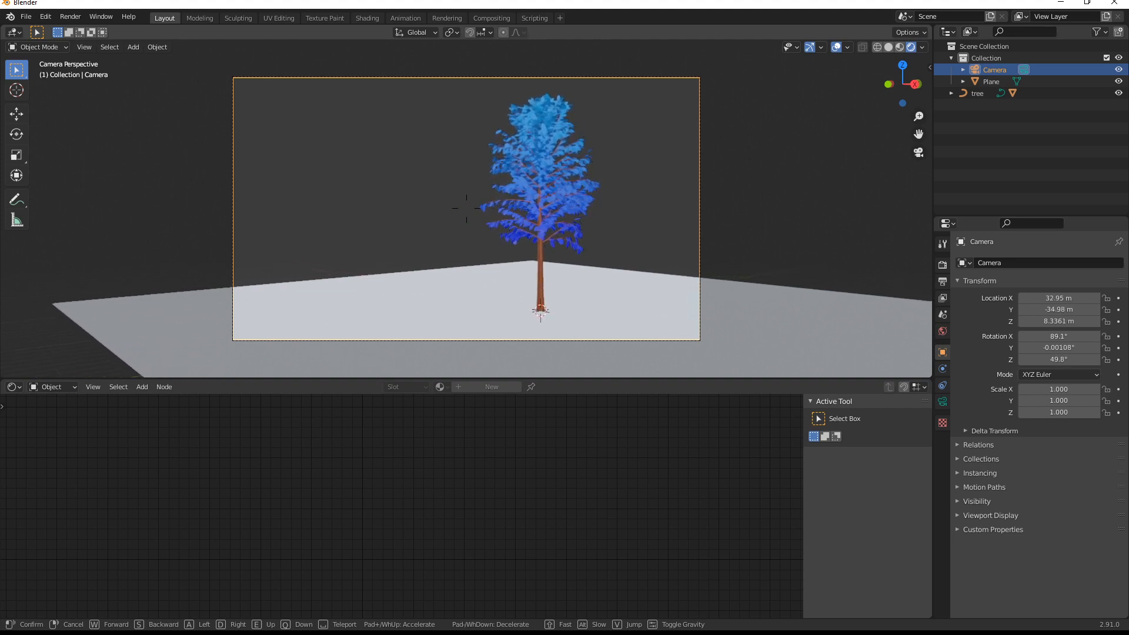
key("w")
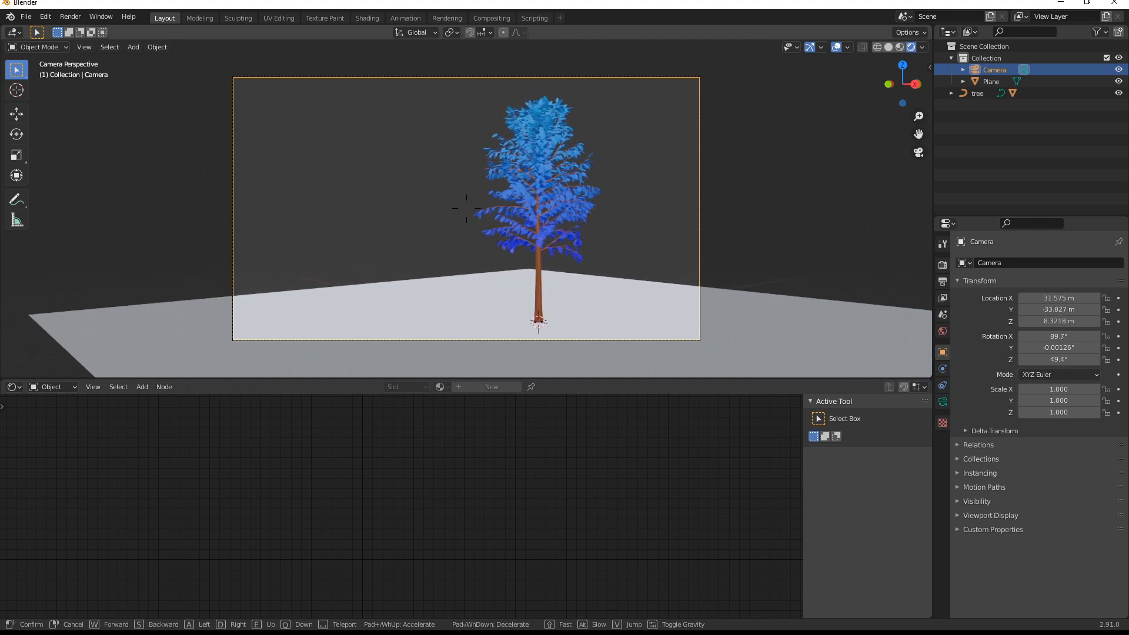
key("a")
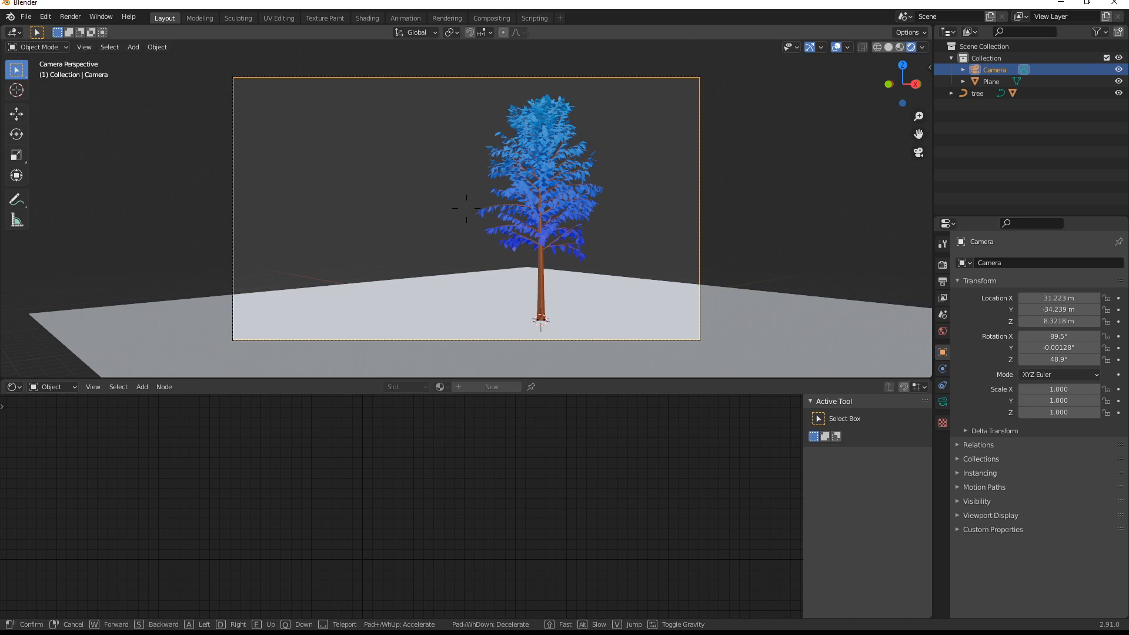
key("e")
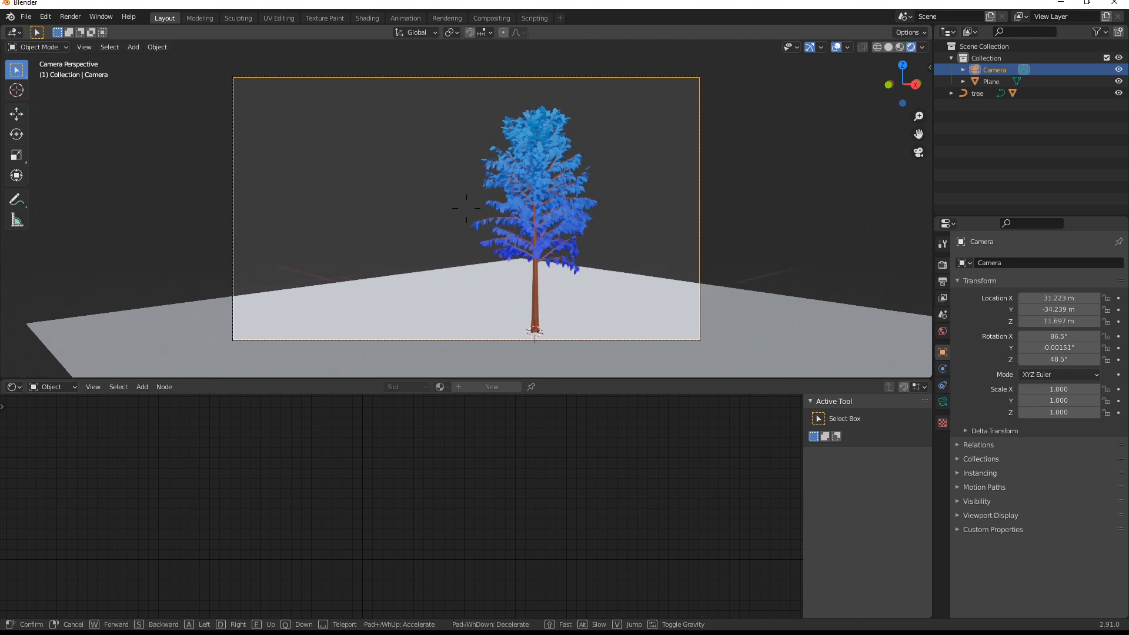
key("e")
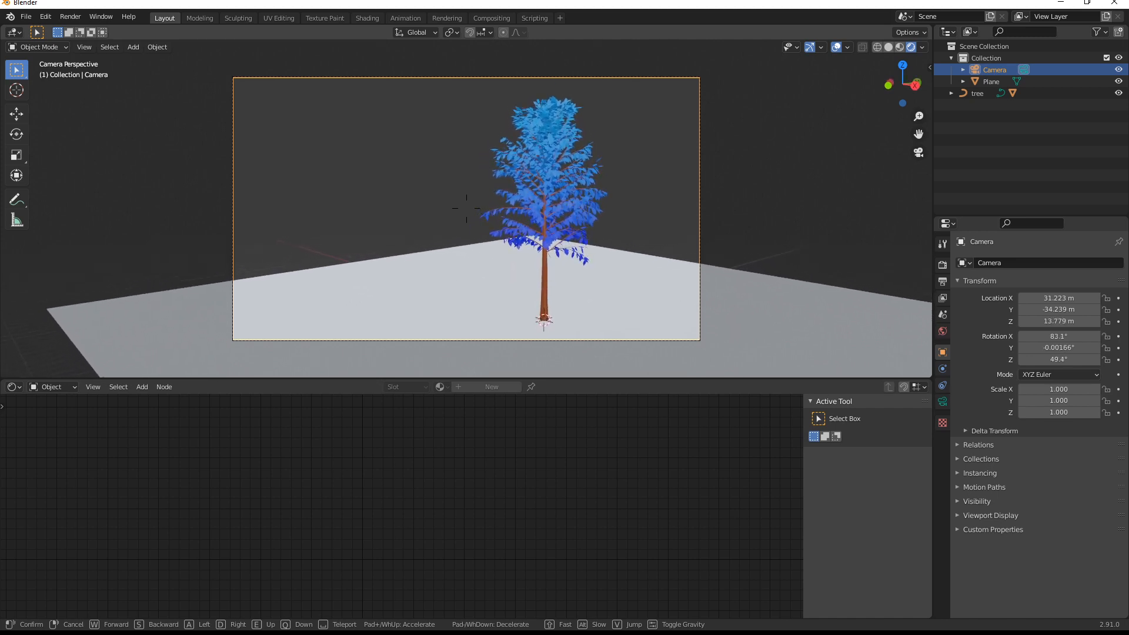
left_click(466, 208)
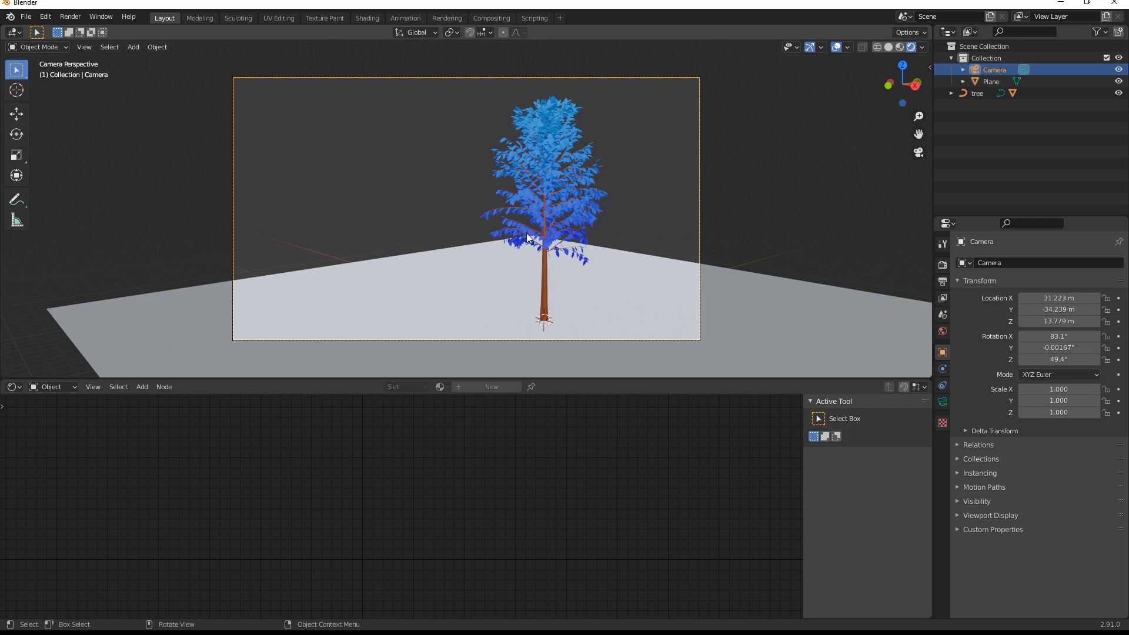
- Fly the camera again sideways to settle the framing of tree and ground plane, then confirm
left_click(137, 326)
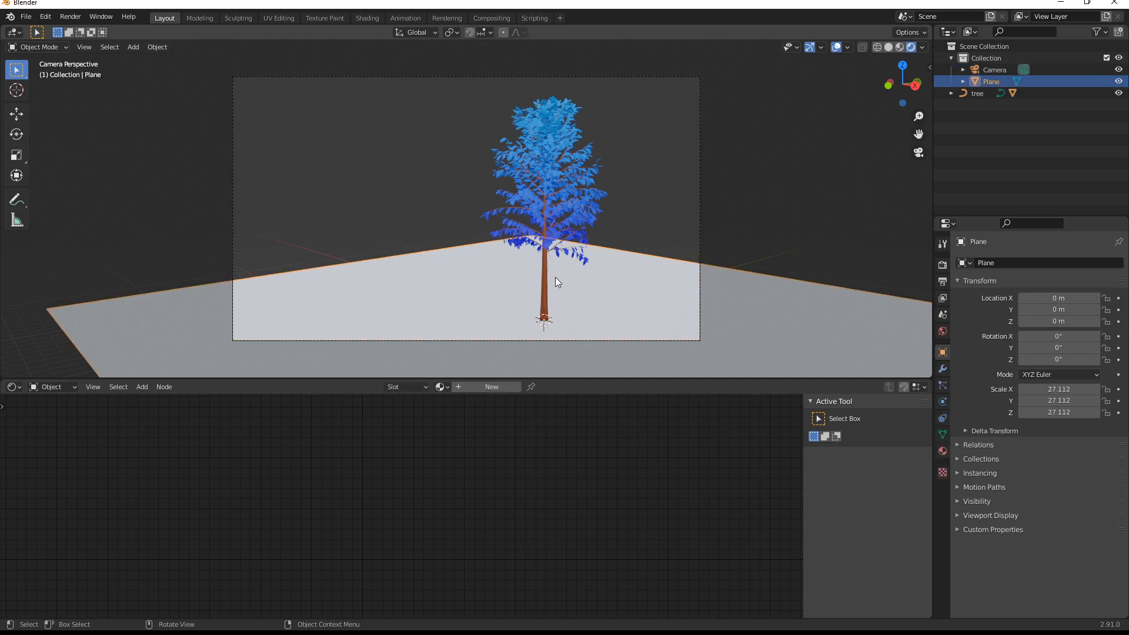
left_click(669, 341)
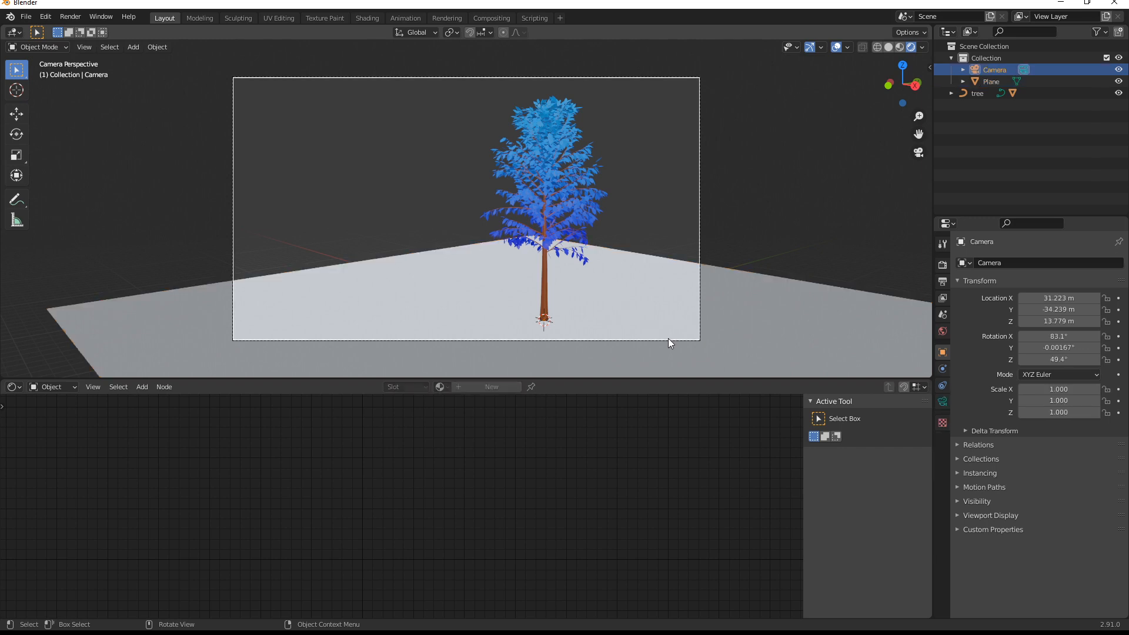
key("shift+grave")
key("a")
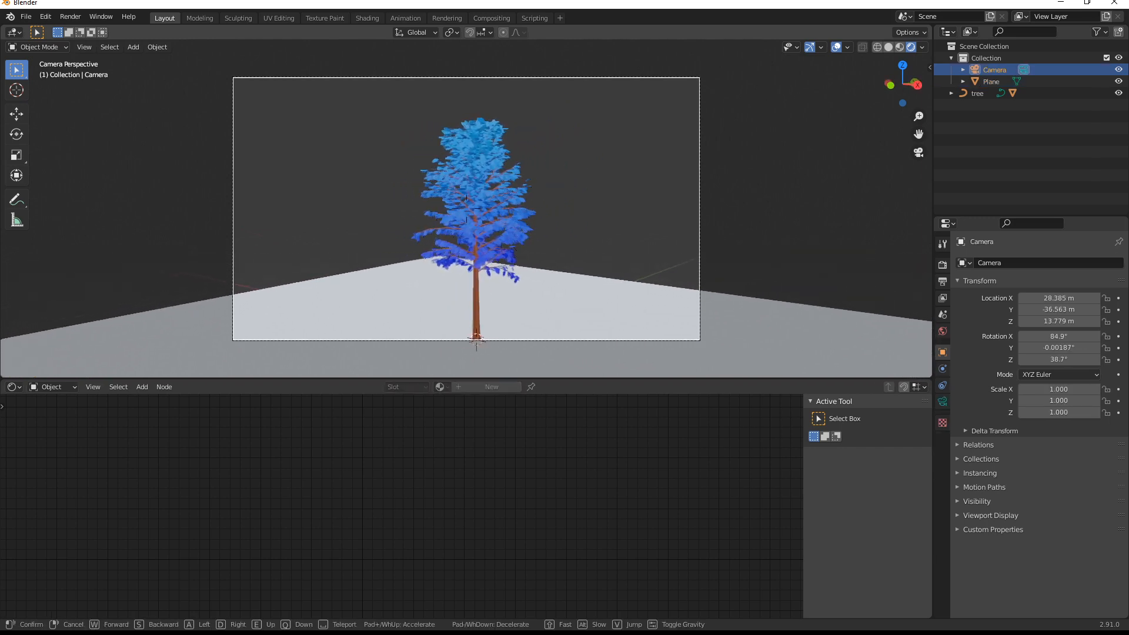
key("a")
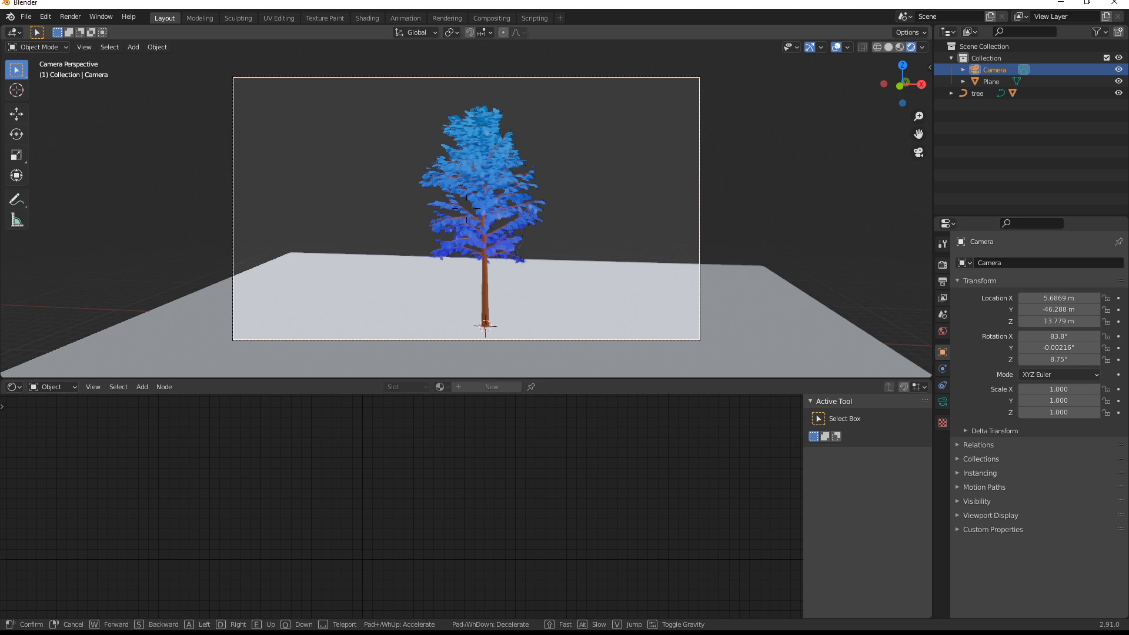
key("a")
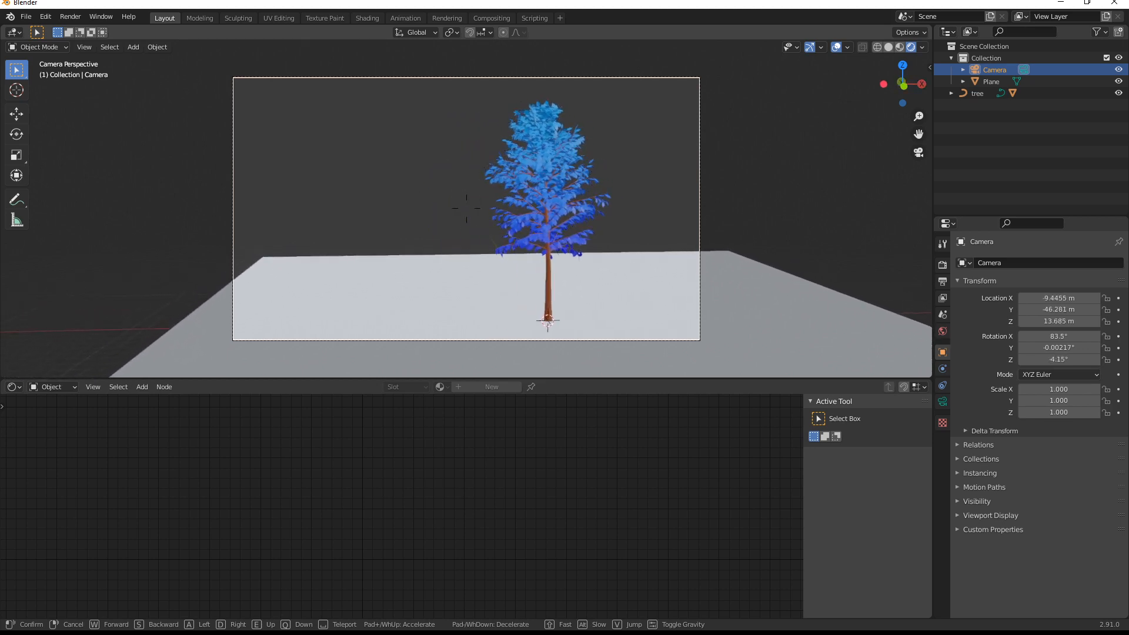
key("d")
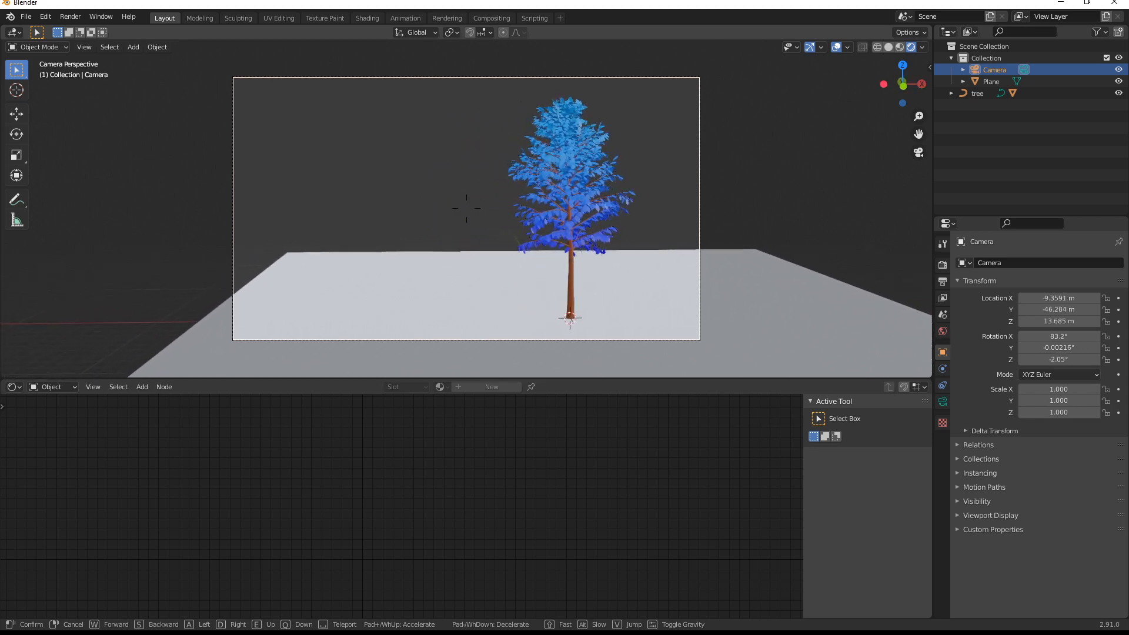
key("d")
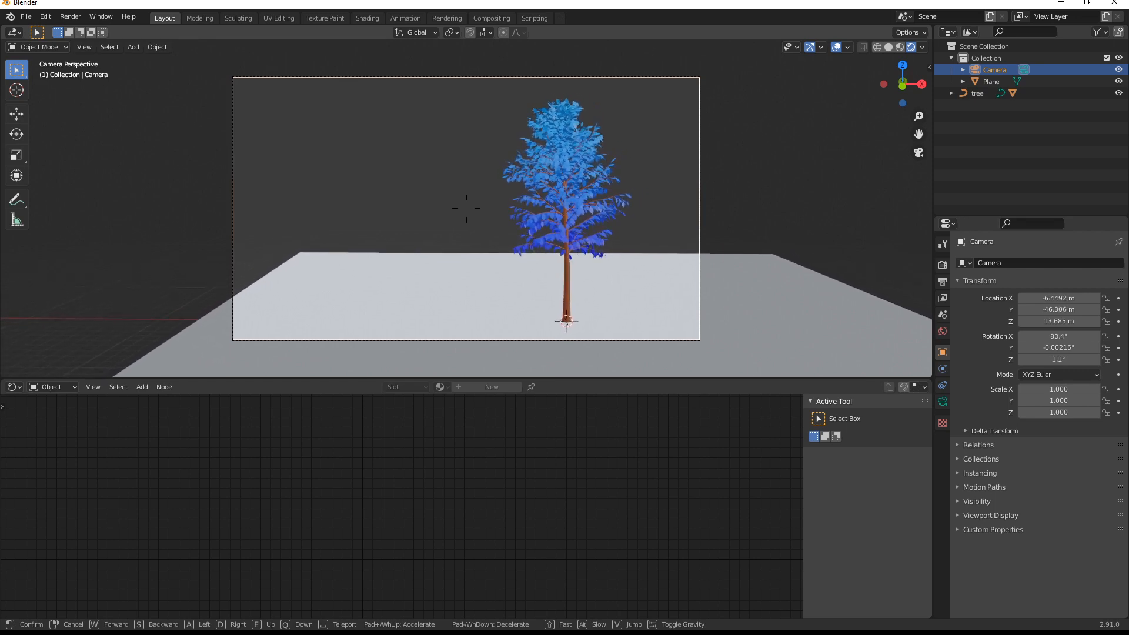
left_click(466, 208)
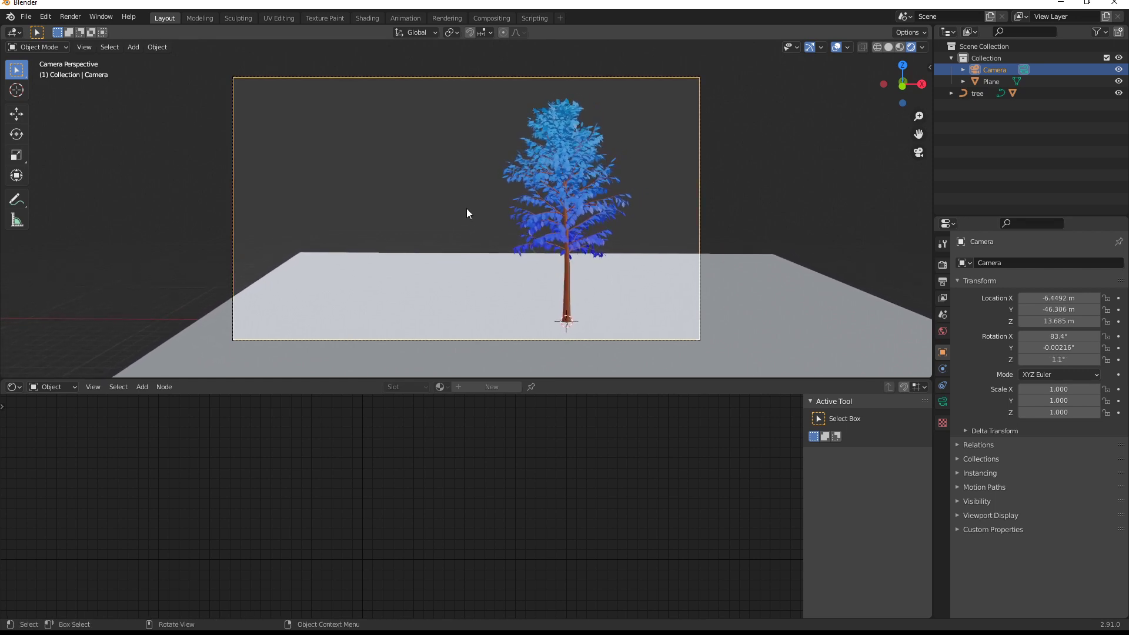
- Scale the ground plane to about 42.2 so it fills the camera frame
left_click(206, 345)
key("s")
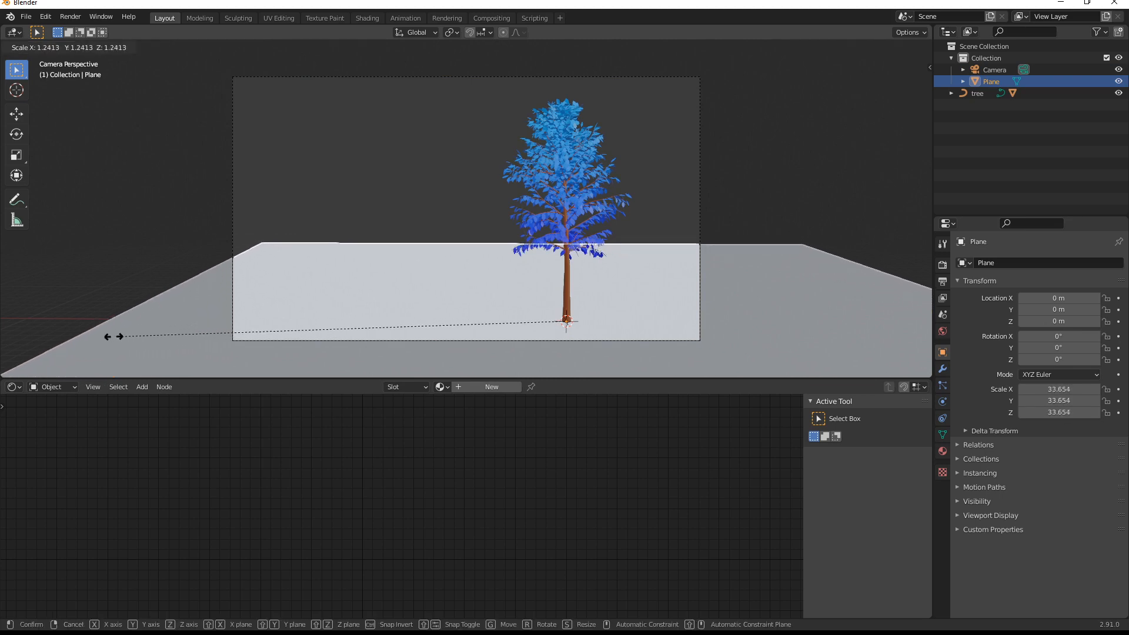
left_click(4, 335)
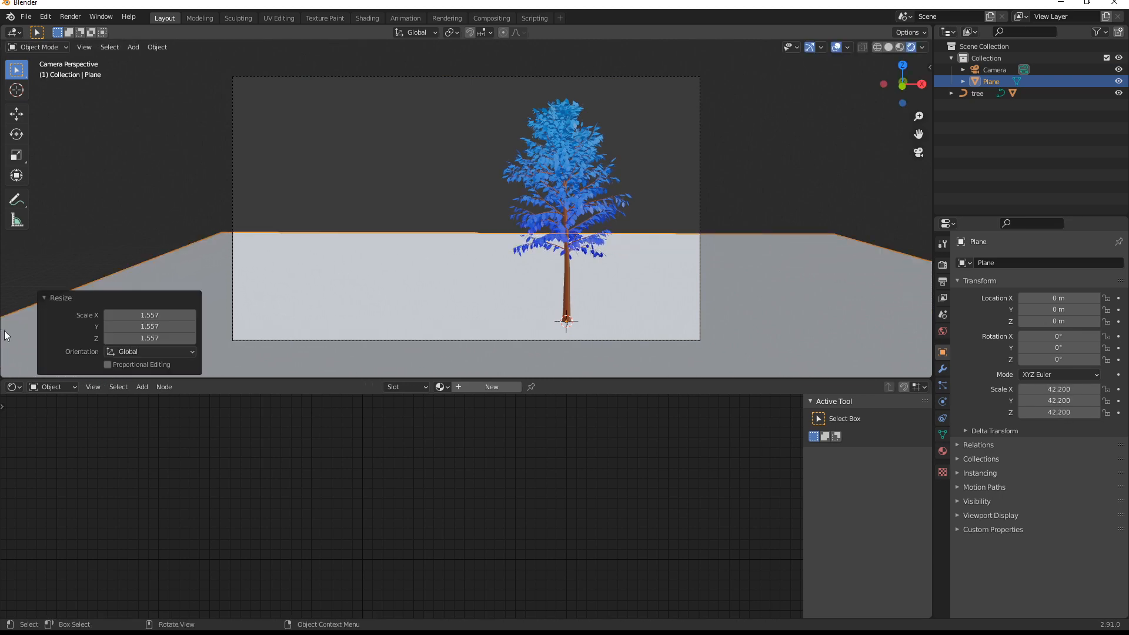
left_click(154, 195)
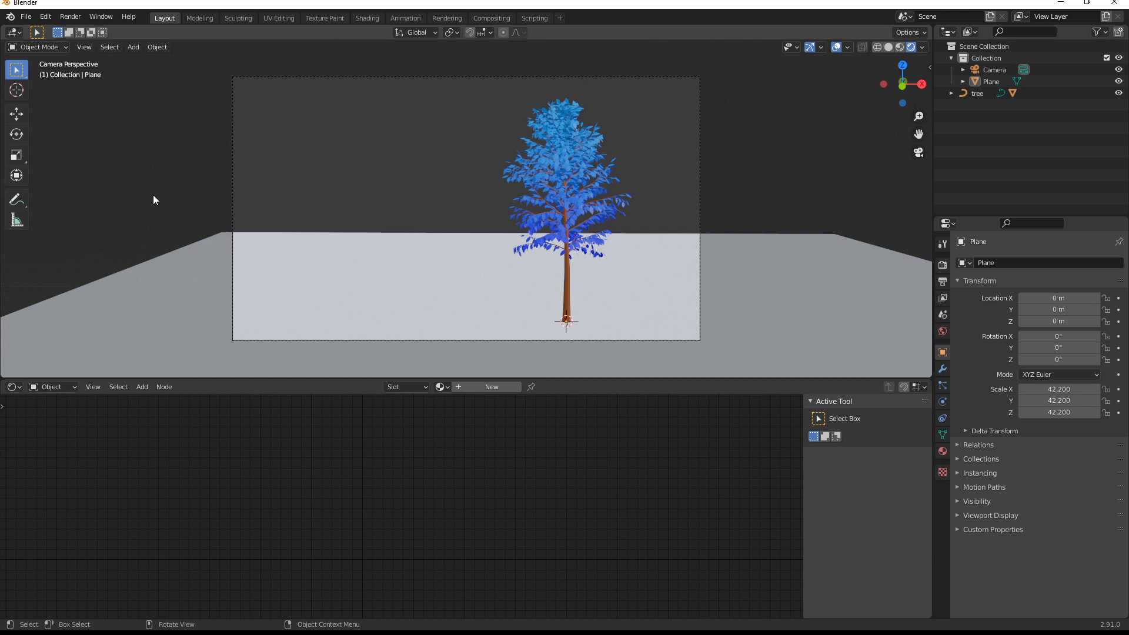
left_click(569, 297)
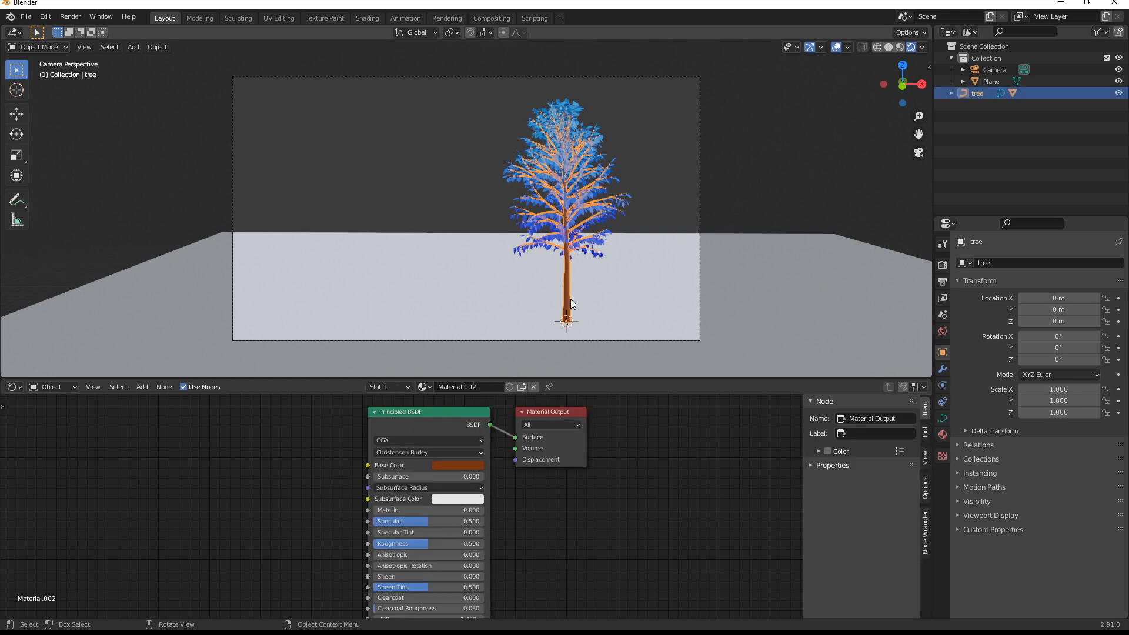
- Add an area light and raise it along Z high above the tree
key("shift+a")
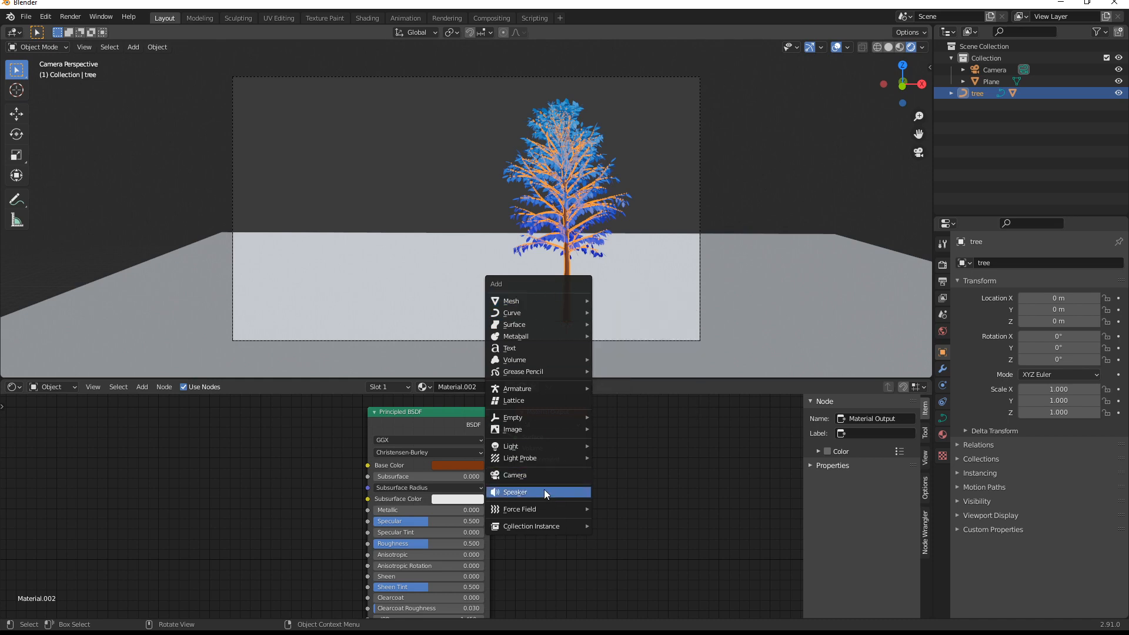
mouse_move(512, 446)
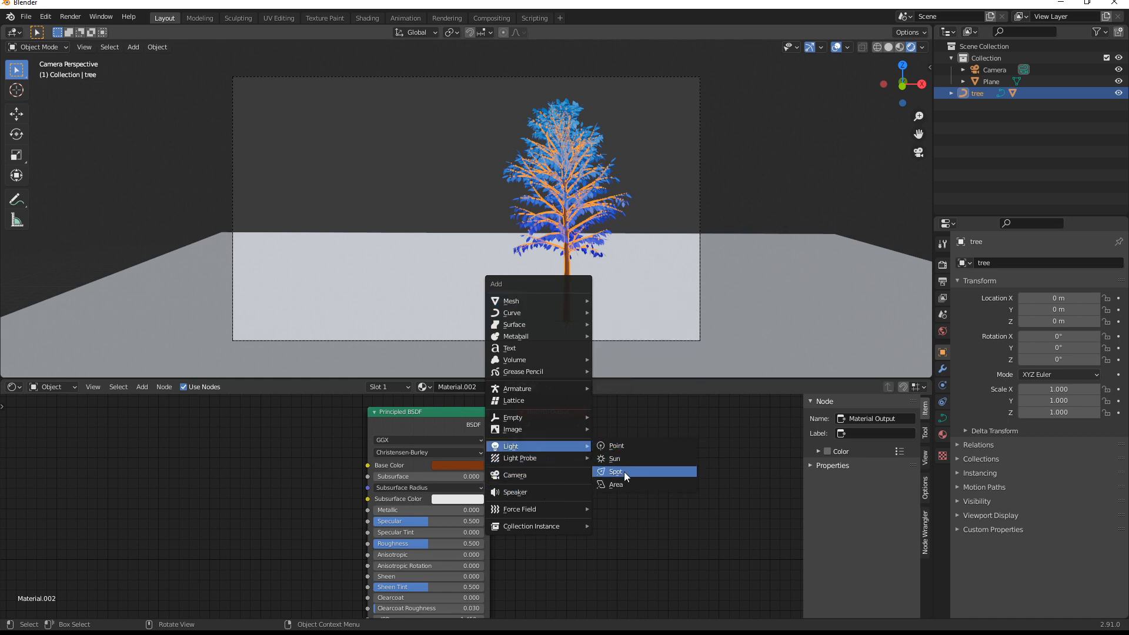
left_click(625, 484)
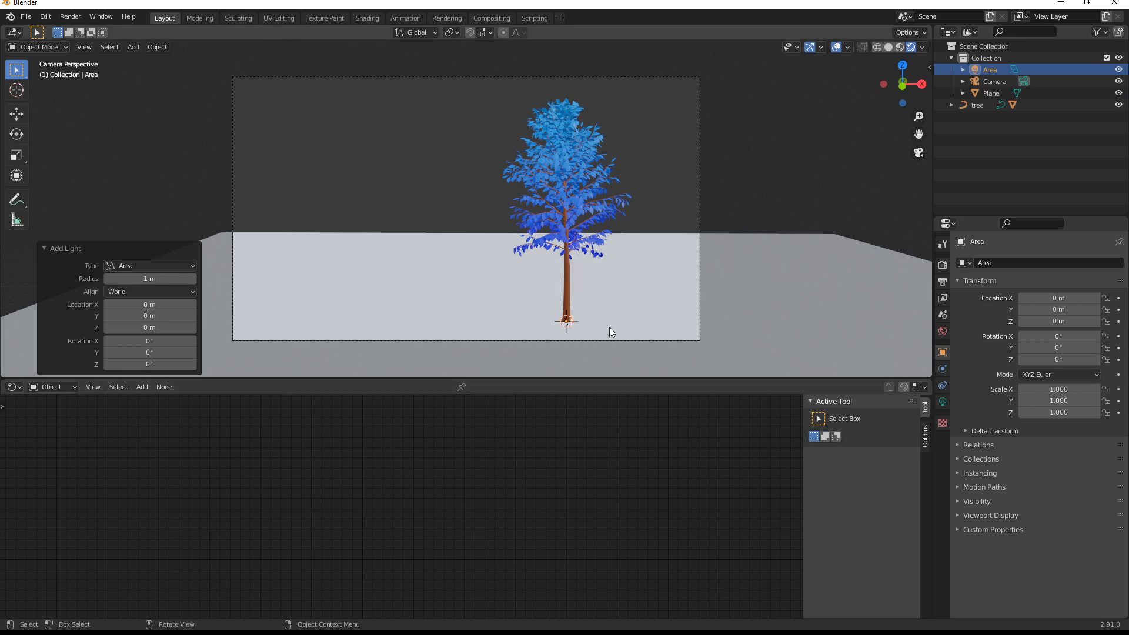
key("g")
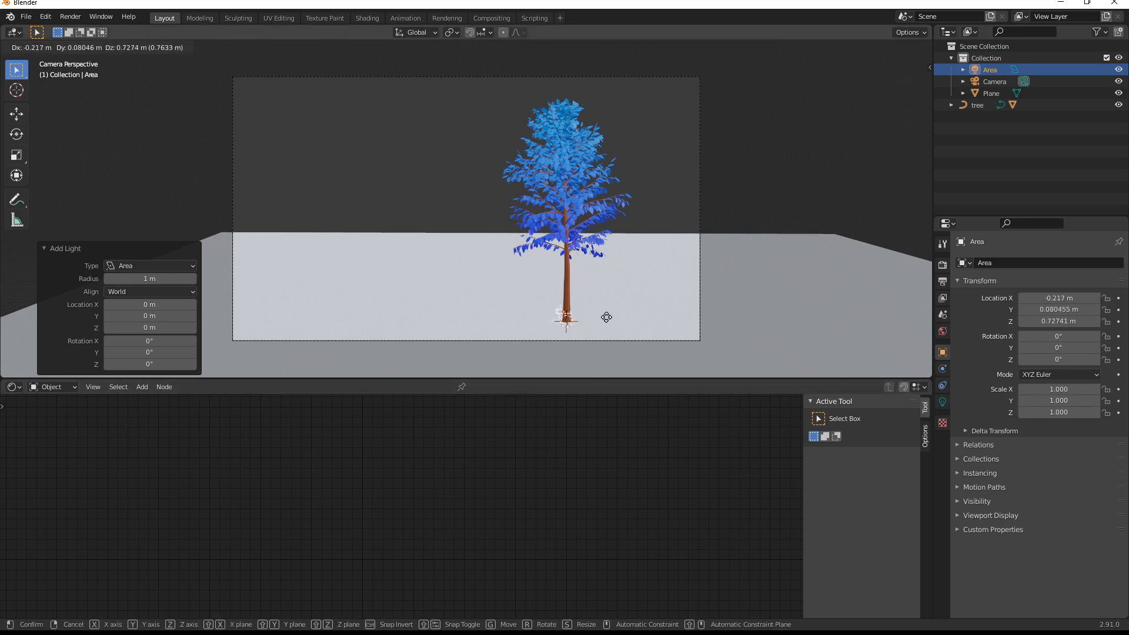
key("z")
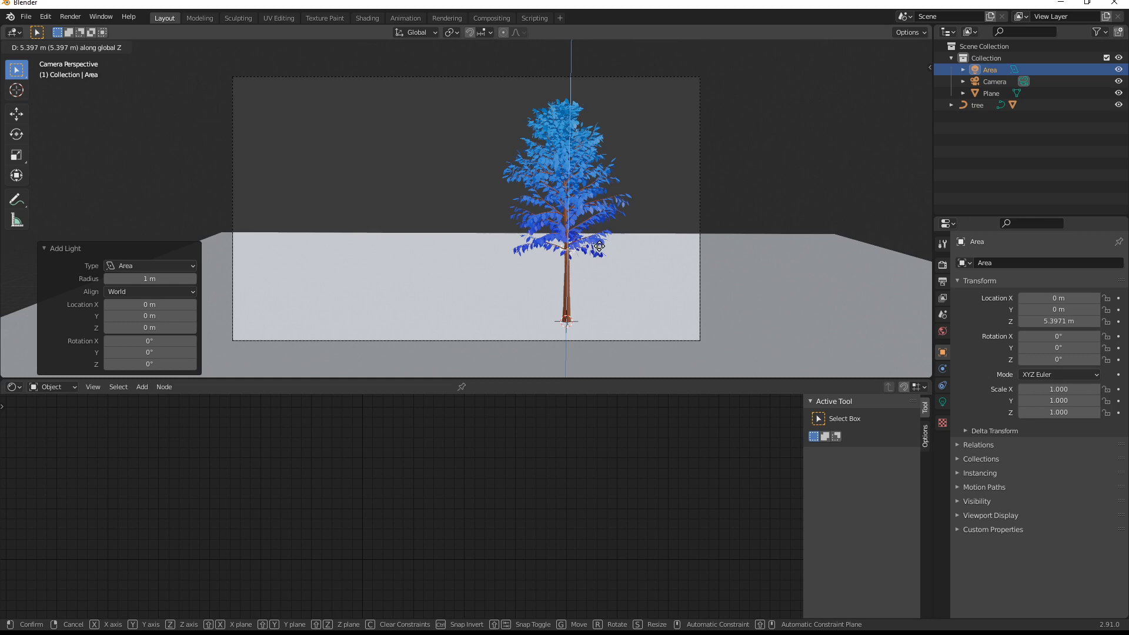
left_click(618, 75)
mouse_move(746, 116)
middle_mouse_down()
mouse_move(694, 164)
mouse_move(689, 146)
mouse_move(710, 163)
middle_mouse_up()
- Enlarge the area light
left_click(574, 107)
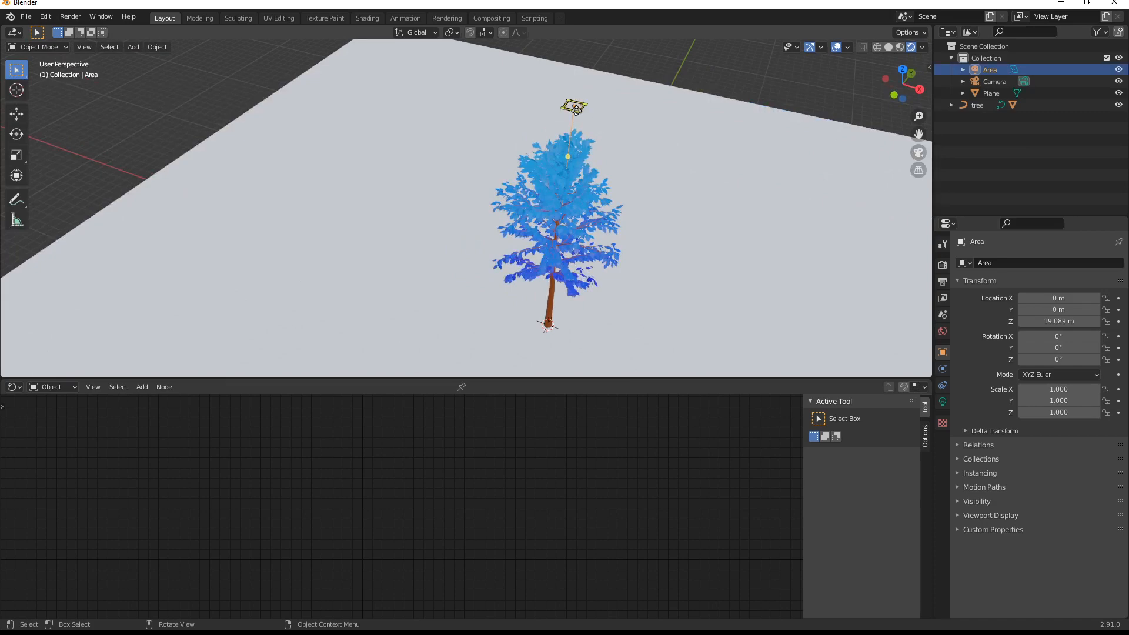
key("s")
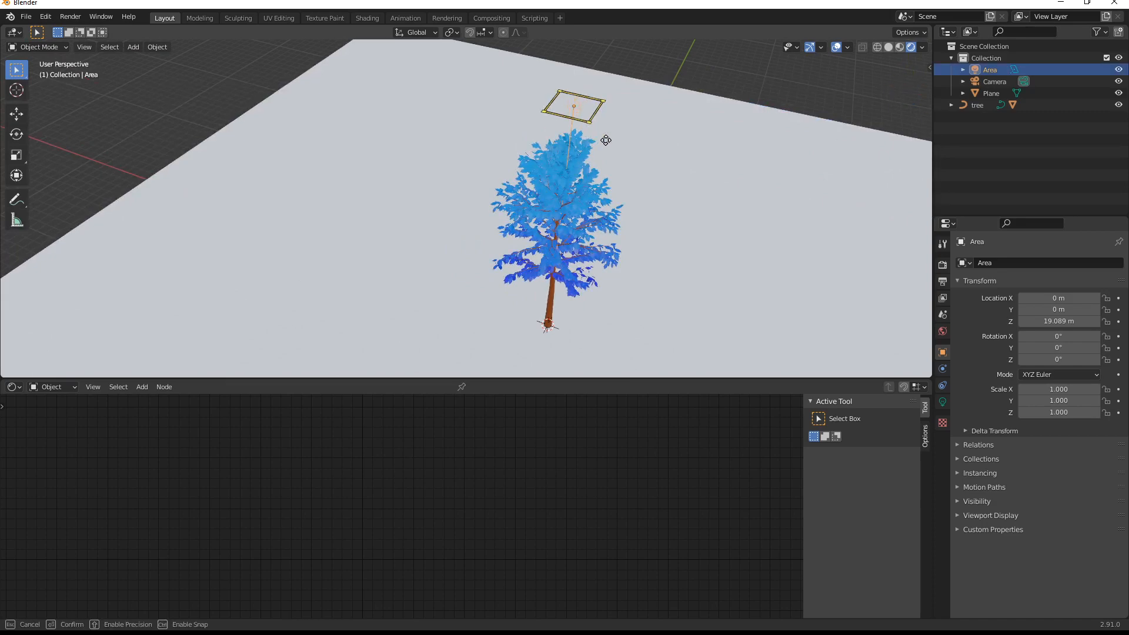
left_click(716, 288)
mouse_move(716, 288)
middle_mouse_down()
mouse_move(723, 247)
mouse_move(731, 232)
mouse_move(738, 243)
middle_mouse_up()
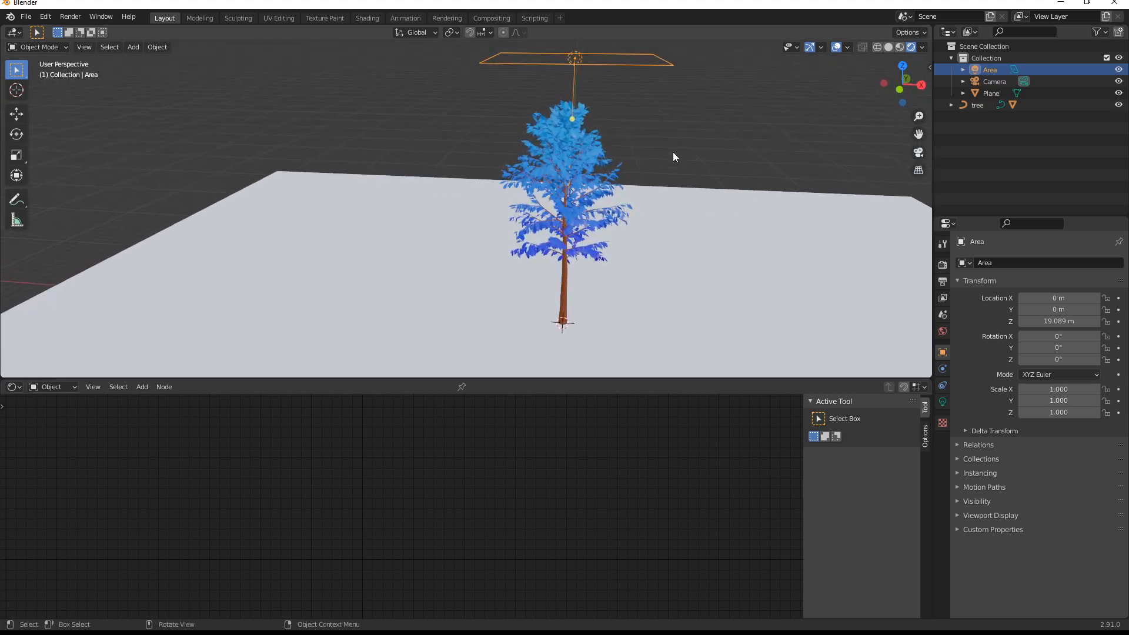
- Shift the light along X to the tree's side and rotate it to tilt toward the tree
key("g")
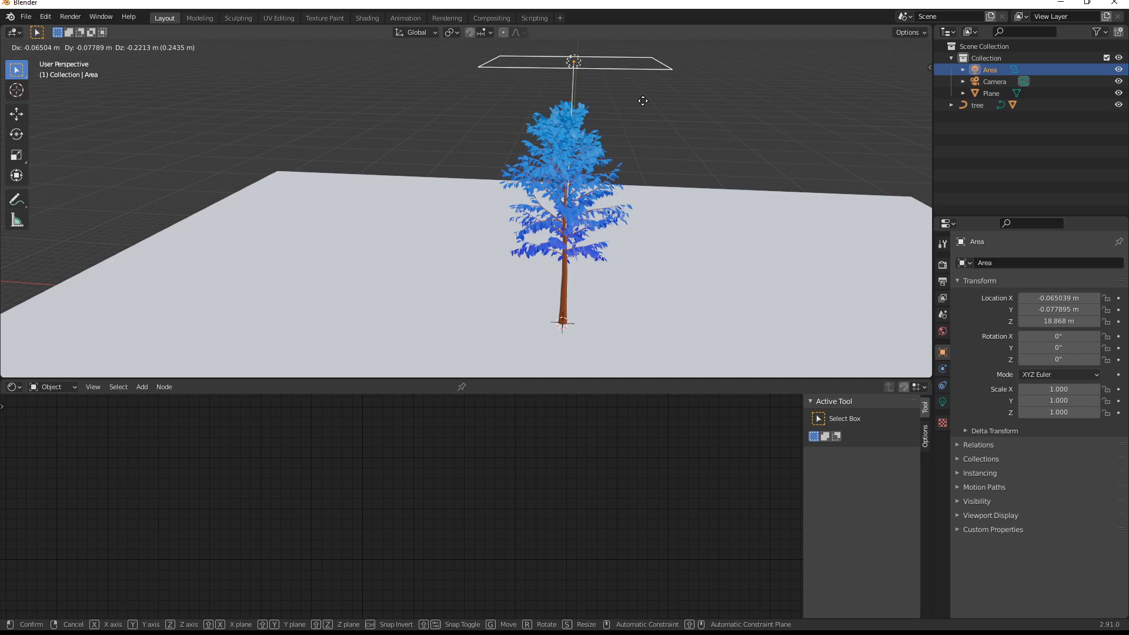
key("x")
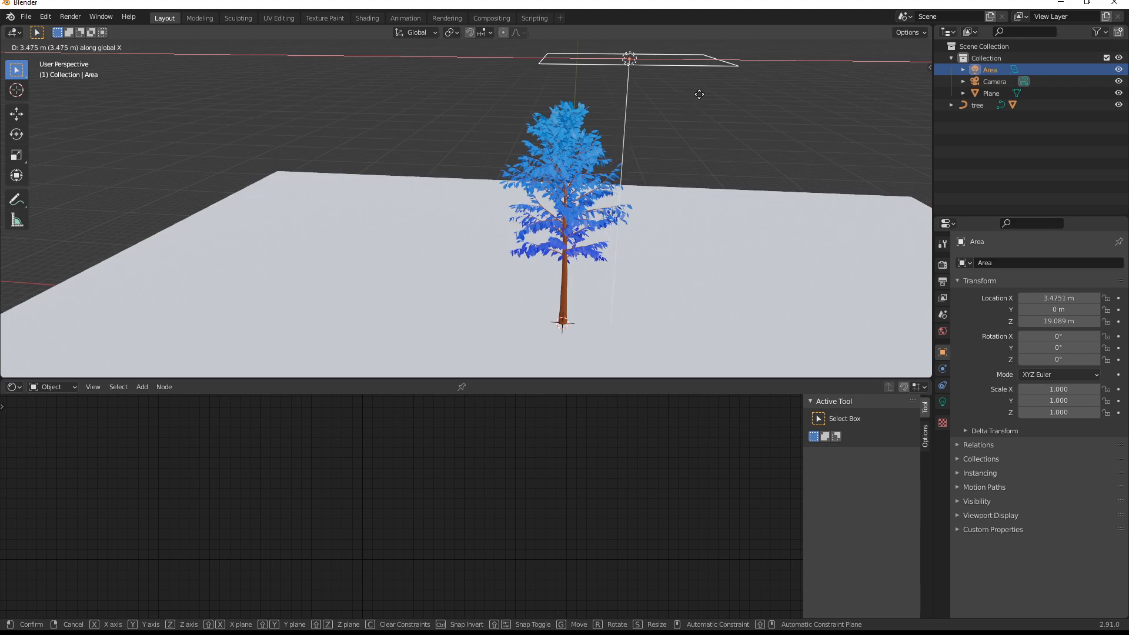
left_click(700, 98)
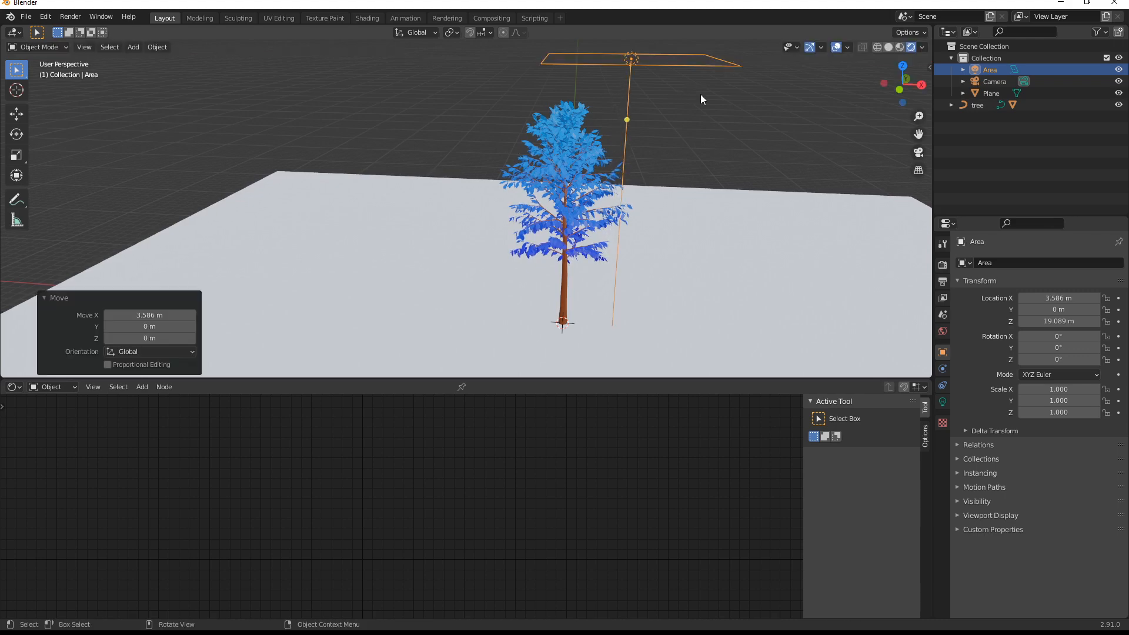
key("r")
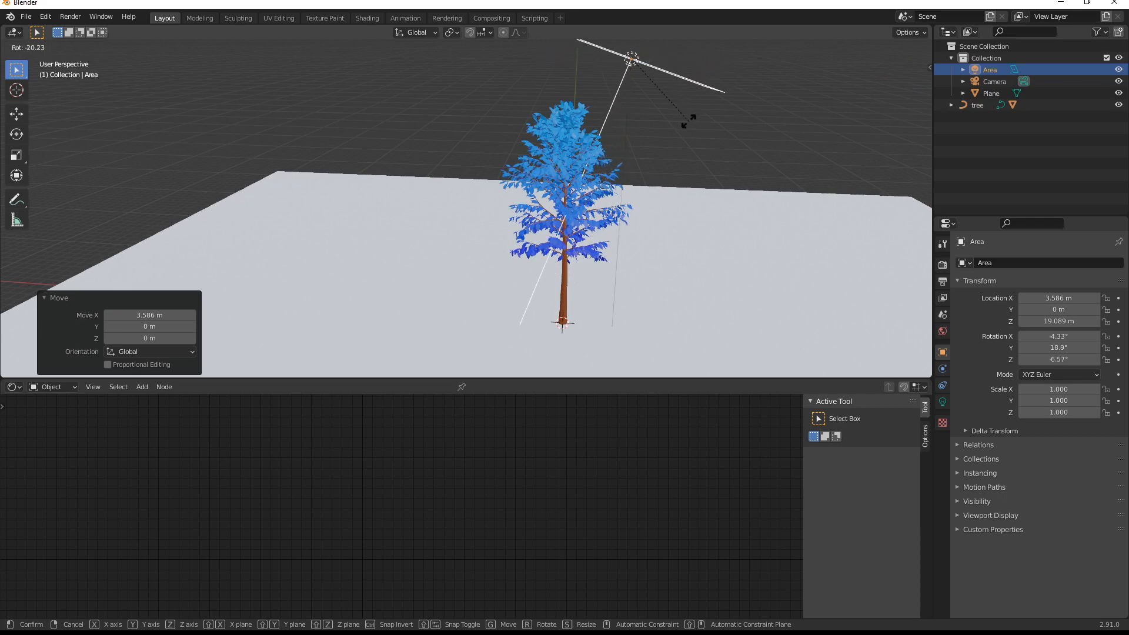
left_click(683, 128)
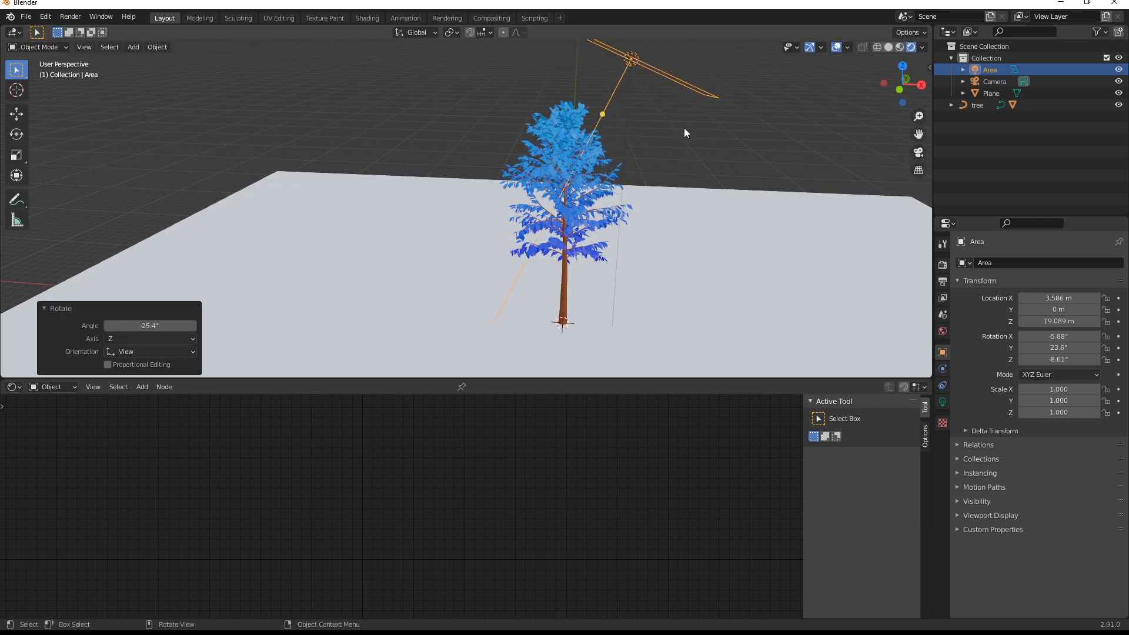
mouse_move(692, 165)
middle_mouse_down()
mouse_move(622, 175)
mouse_move(590, 211)
mouse_move(622, 208)
mouse_move(688, 159)
mouse_move(691, 196)
middle_mouse_up()
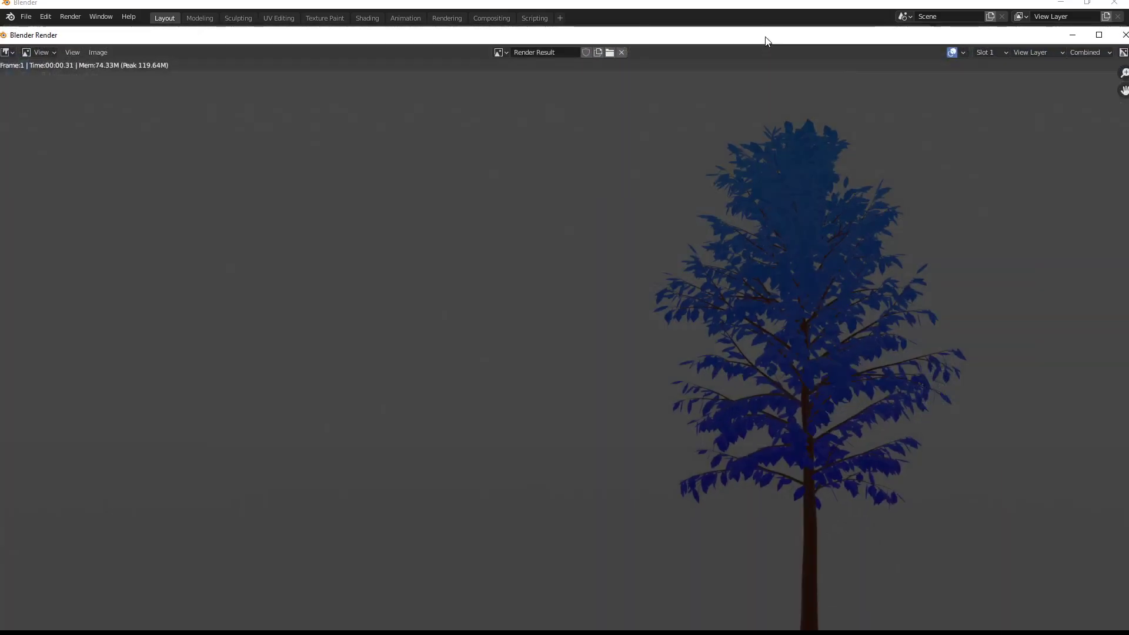
left_click_drag(765, 41, 764, 10)
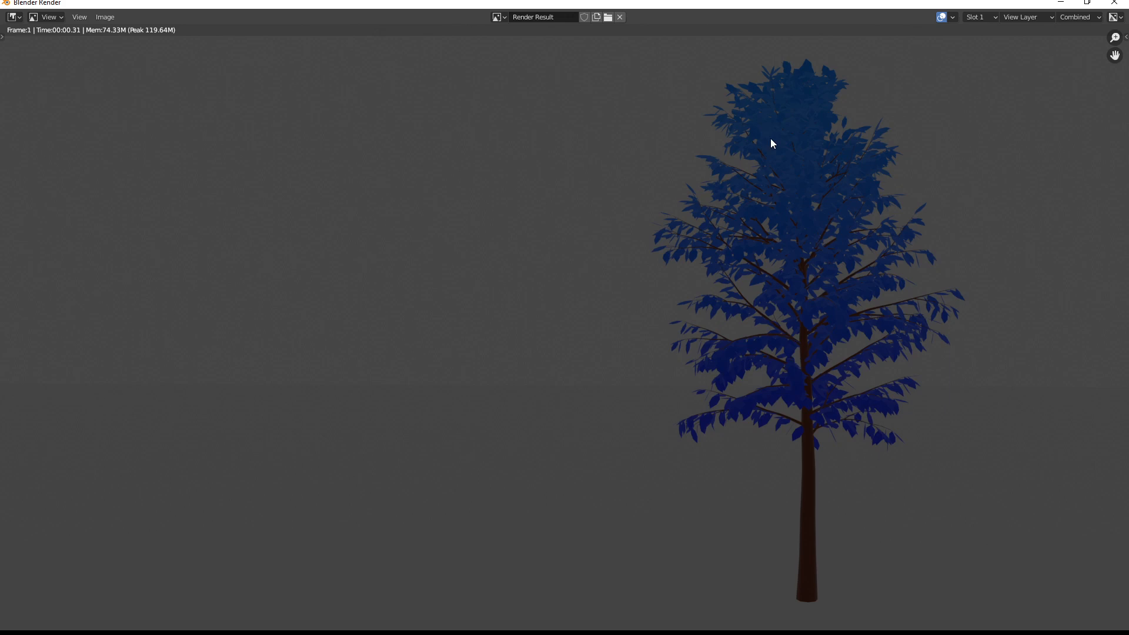
left_click(1113, 4)
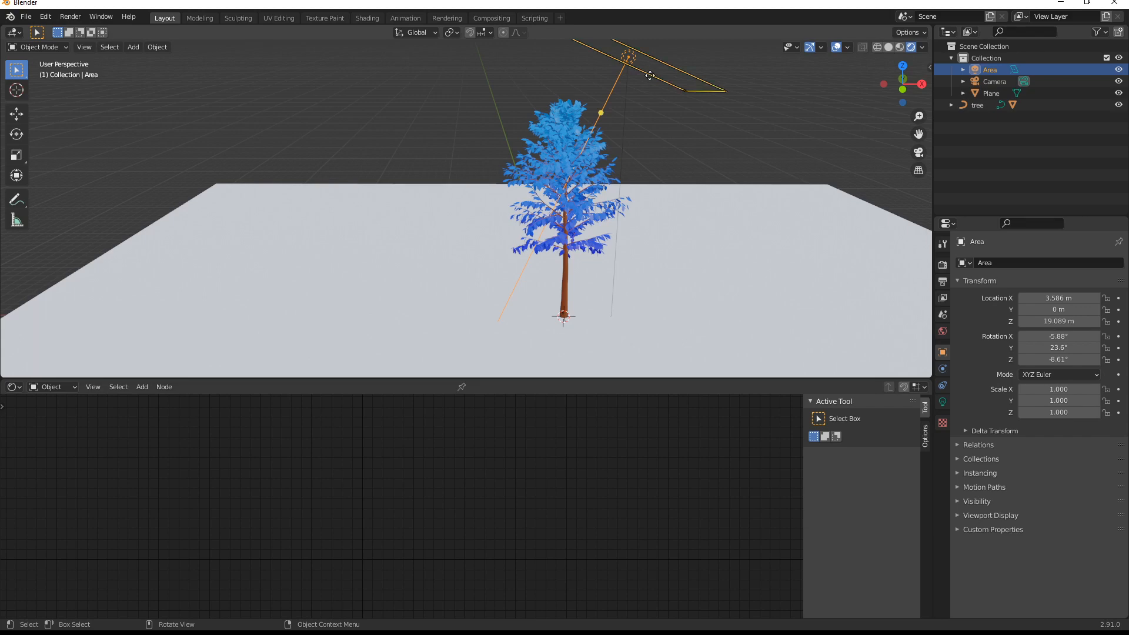
- Raise the area light's power to 1500 W in its light properties
left_click(943, 402)
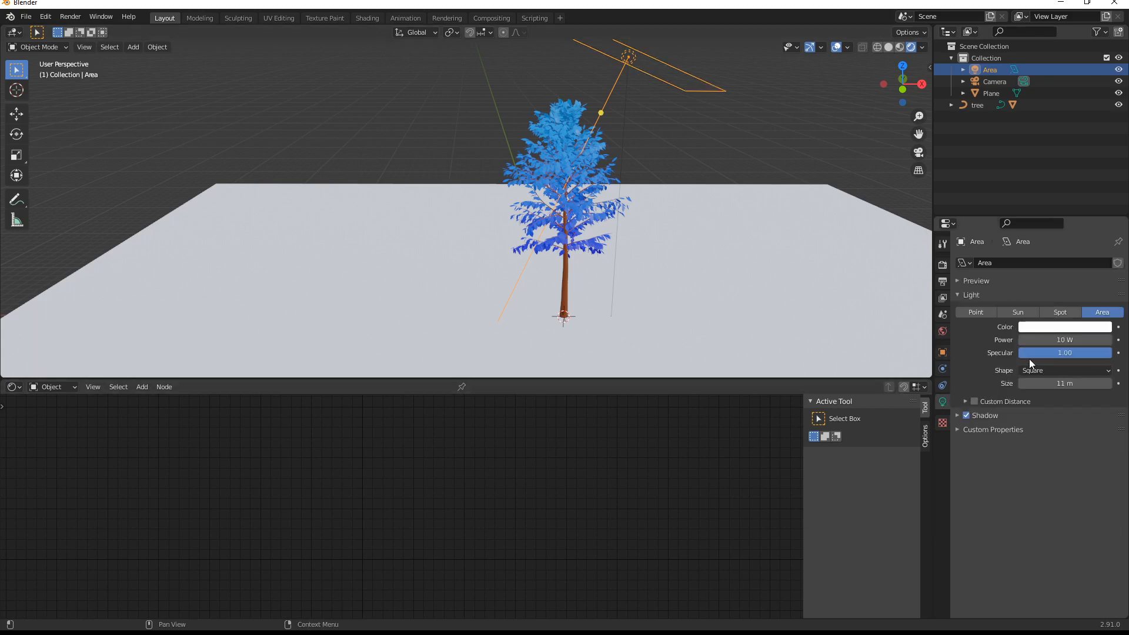
left_click(1063, 339)
type("1")
type("000")
key("Return")
left_click_drag(1065, 339, 1067, 339)
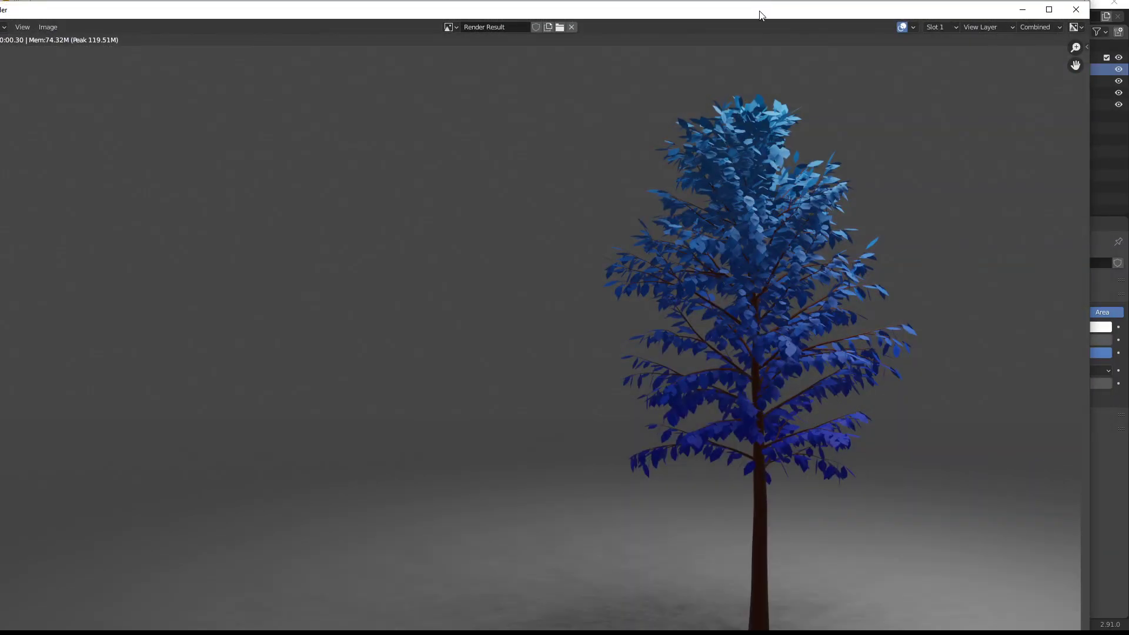
- Maximize the render window showing the lit blue tree with its soft ground shadow
double_click(760, 15)
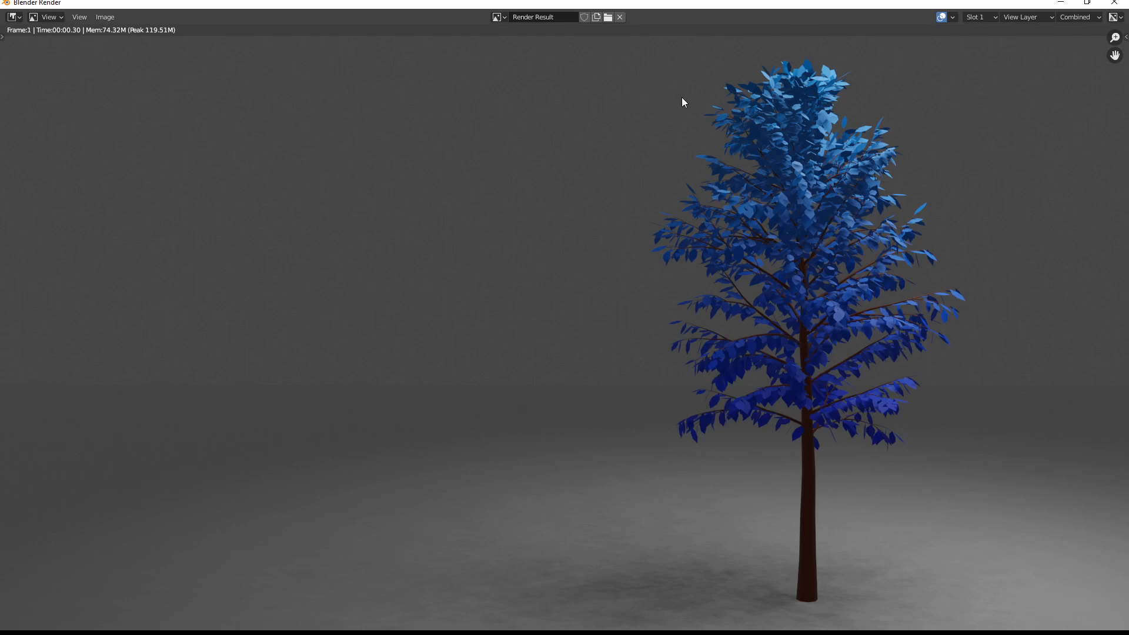